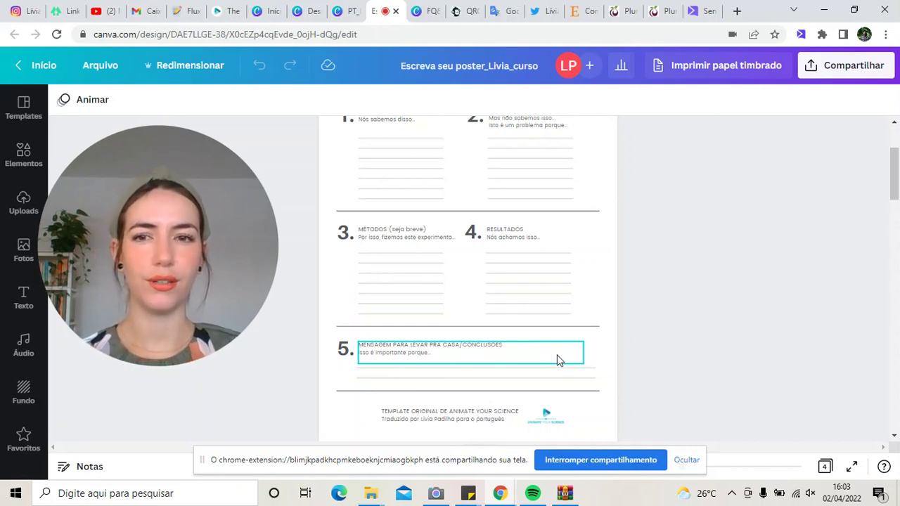
# Switch to the ScienceDirect article on lab-grown meat attitudes and review its highlights, abstract and keywords
pyautogui.moveTo(217, 251); pyautogui.dragTo(791, 255)
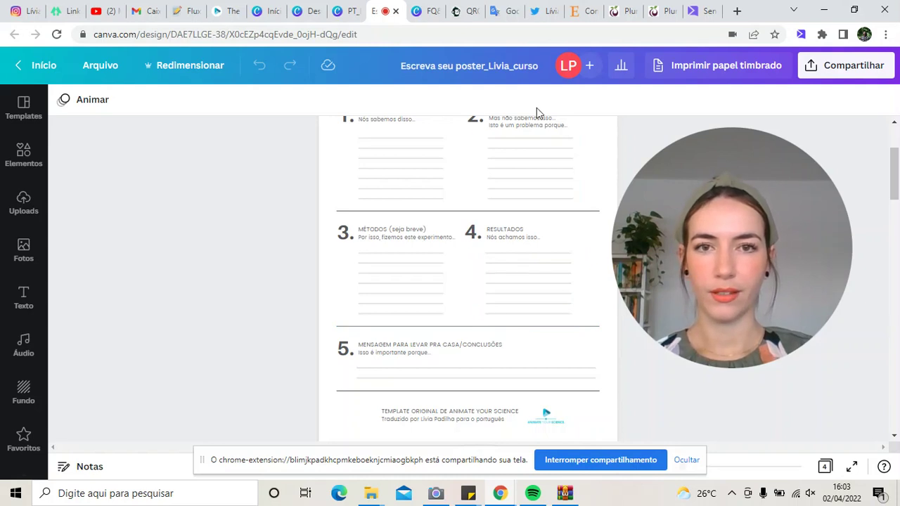
pyautogui.click(581, 16)
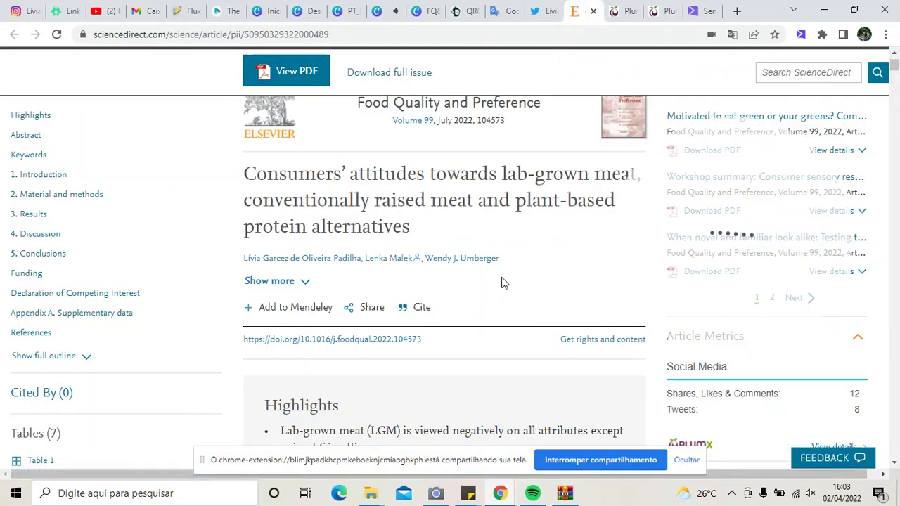
pyautogui.scroll(-2, 528, 284)
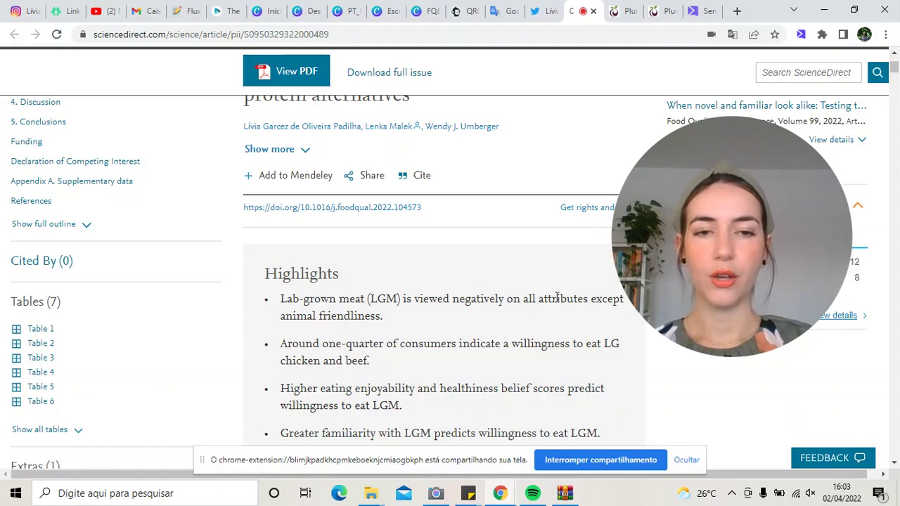
pyautogui.scroll(-5, 557, 298)
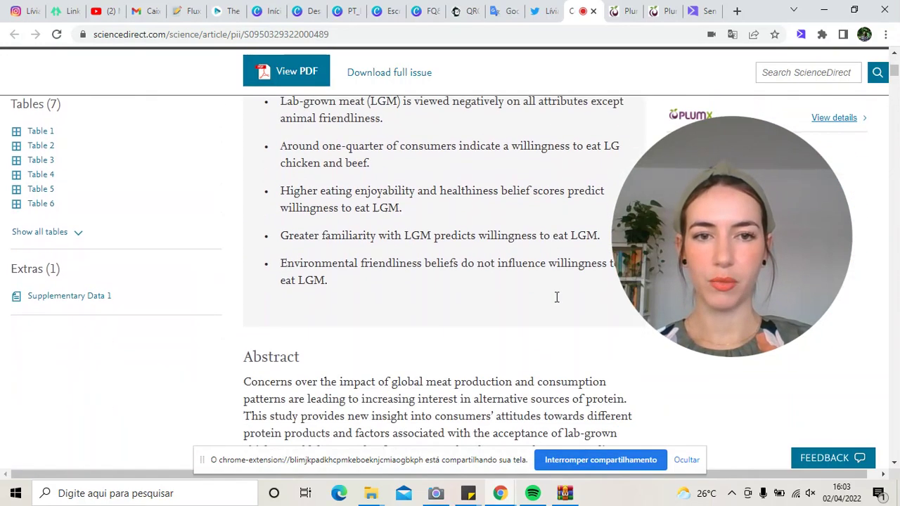
pyautogui.scroll(-7, 557, 298)
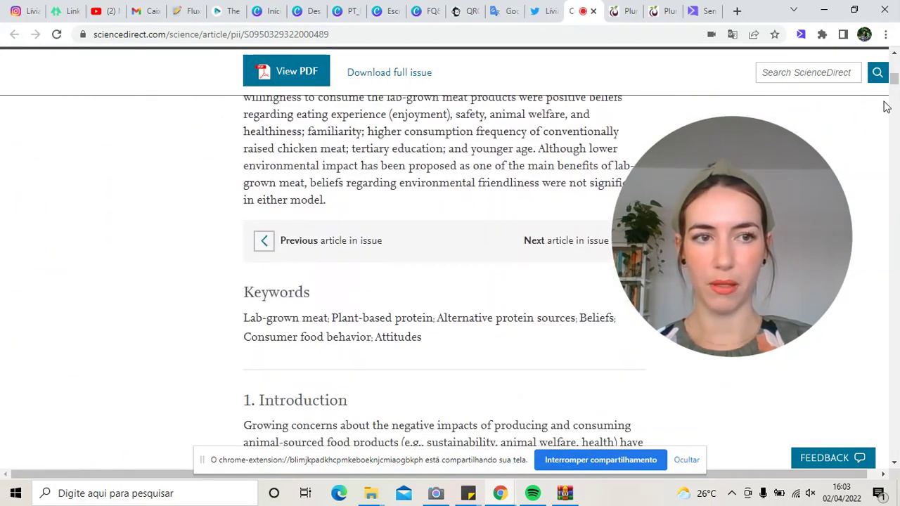
# Examine the article's tables of willingness to eat and explanatory variables, and the description of the regression models
pyautogui.moveTo(895, 79); pyautogui.dragTo(892, 162)
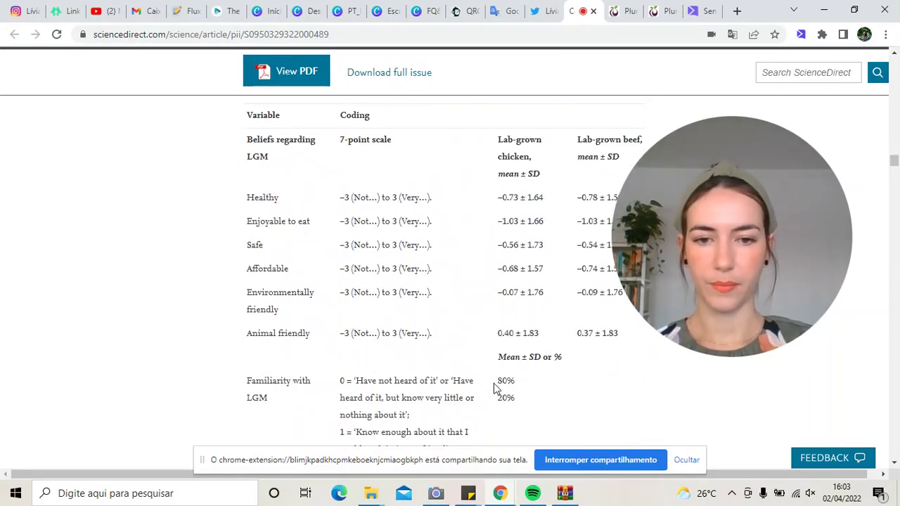
pyautogui.scroll(4, 560, 335)
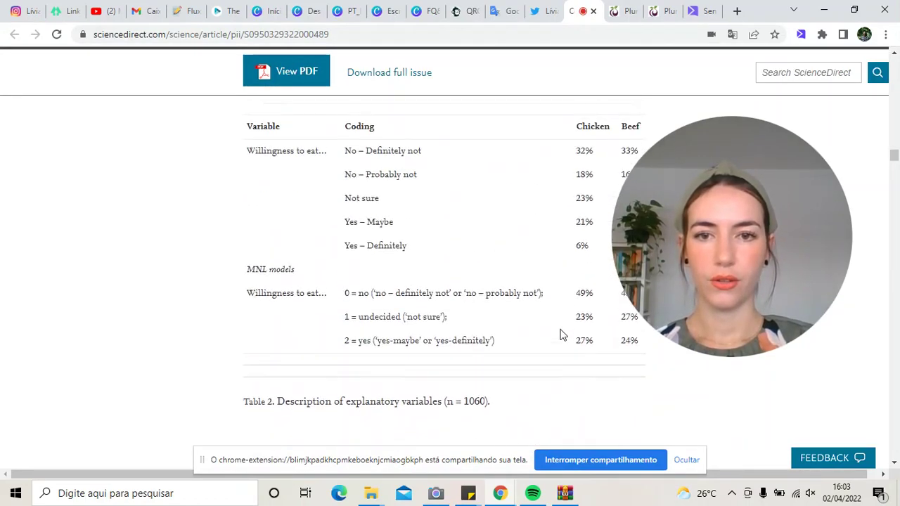
pyautogui.scroll(-3, 561, 335)
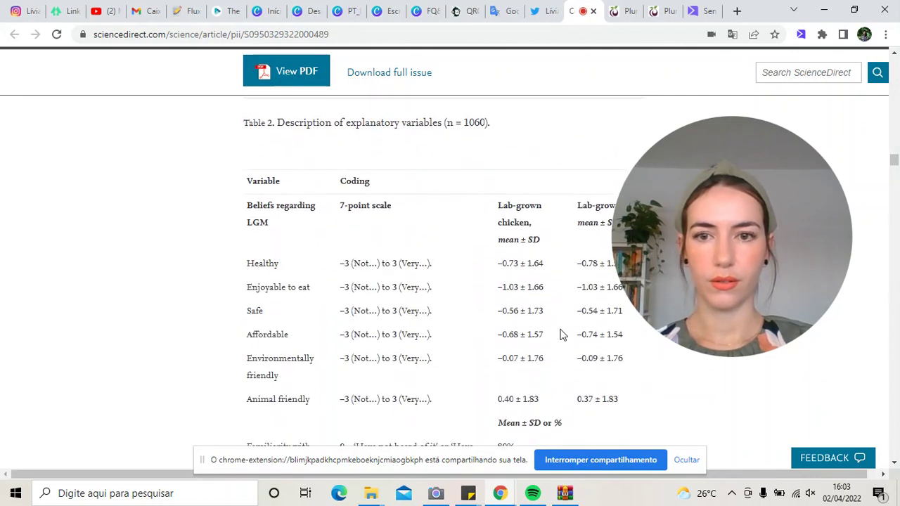
pyautogui.scroll(-2, 565, 324)
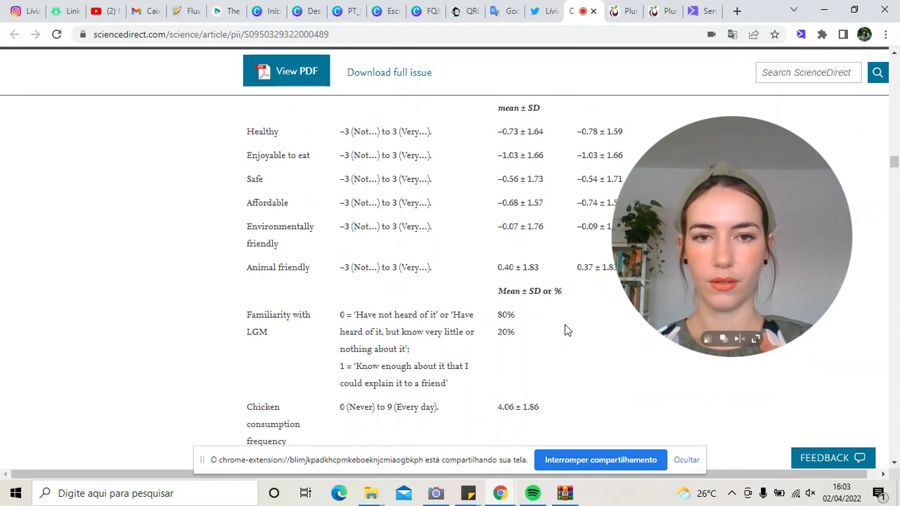
pyautogui.scroll(-8, 565, 327)
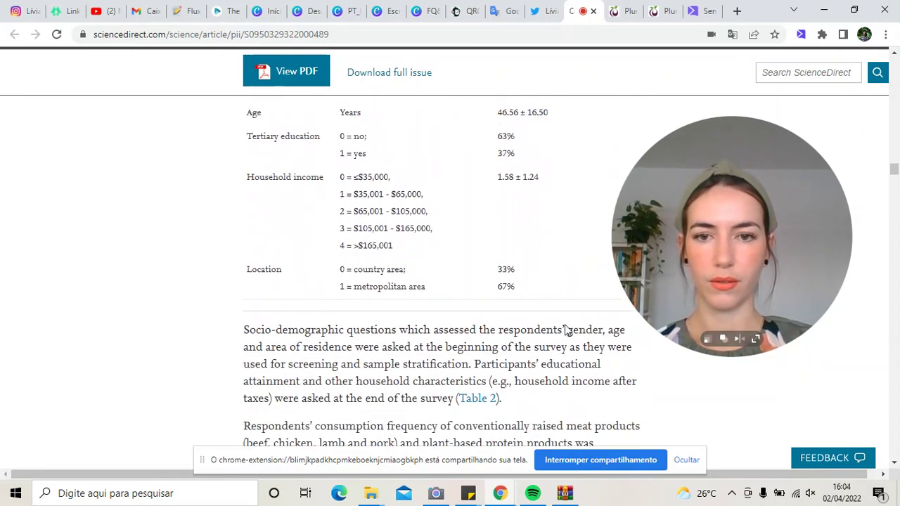
pyautogui.scroll(-18, 567, 326)
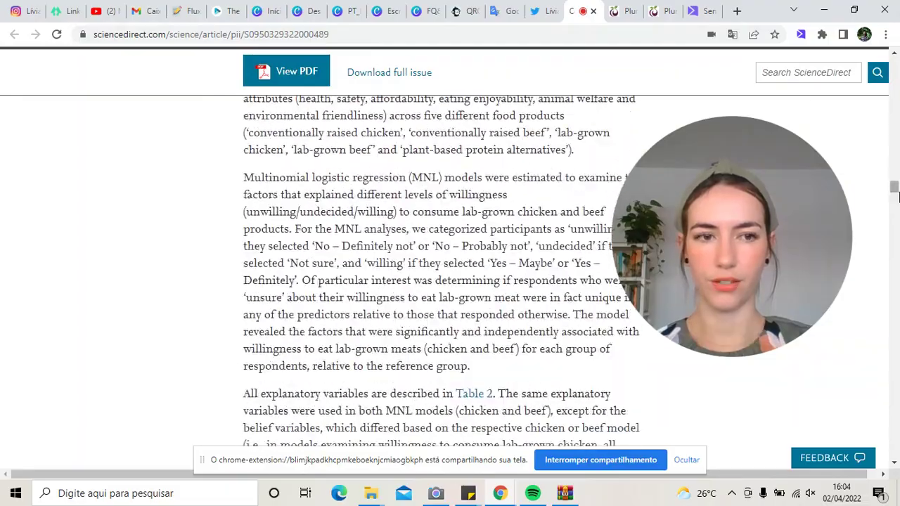
# Examine the article's results tables comparing beliefs about conventional, plant-based and lab-grown chicken and beef, through section 3.1.3
pyautogui.moveTo(895, 191); pyautogui.dragTo(894, 218)
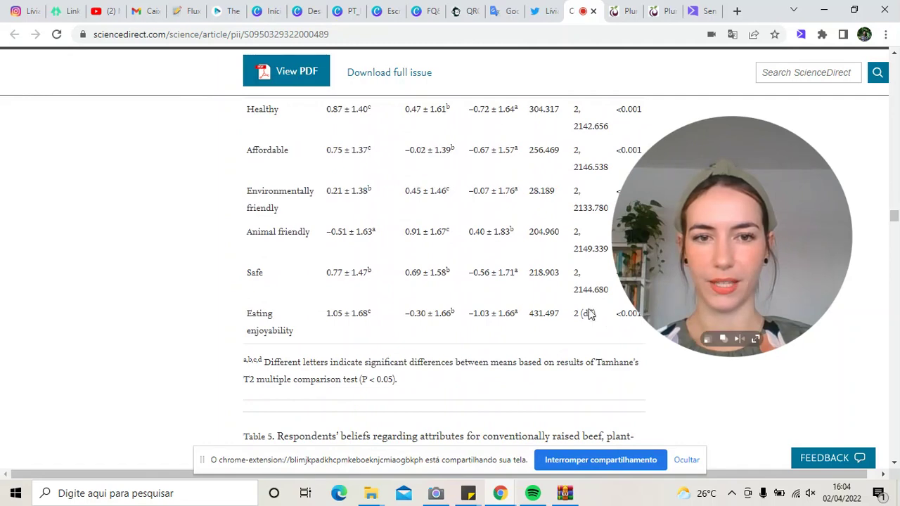
pyautogui.scroll(1, 581, 315)
pyautogui.scroll(1, 581, 316)
pyautogui.scroll(-1, 581, 316)
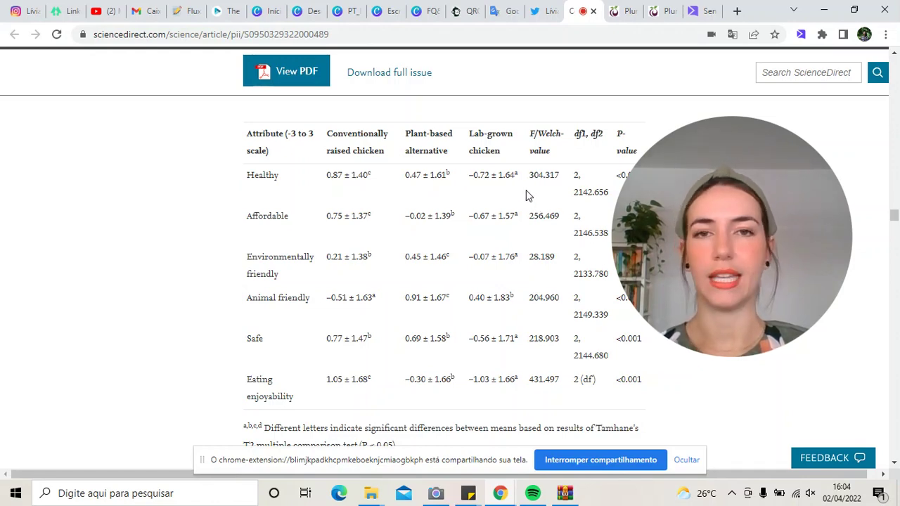
pyautogui.scroll(-6, 528, 196)
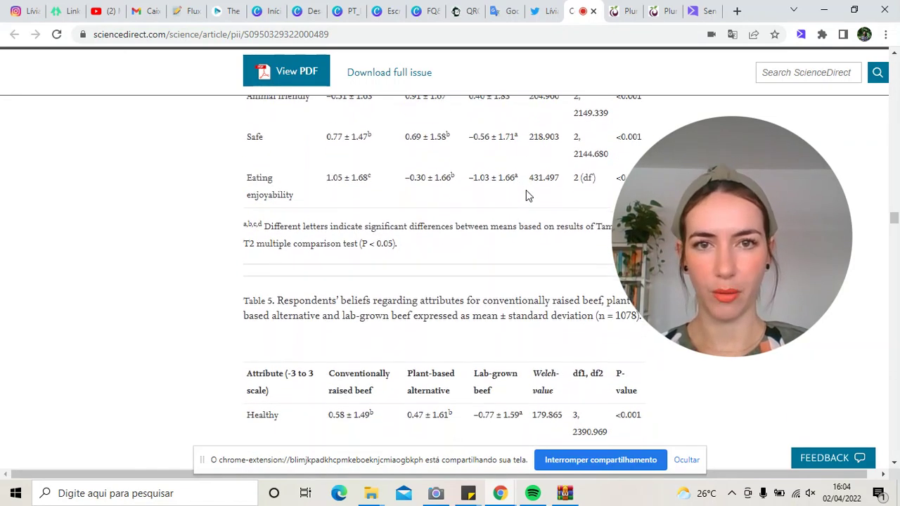
pyautogui.scroll(-9, 526, 190)
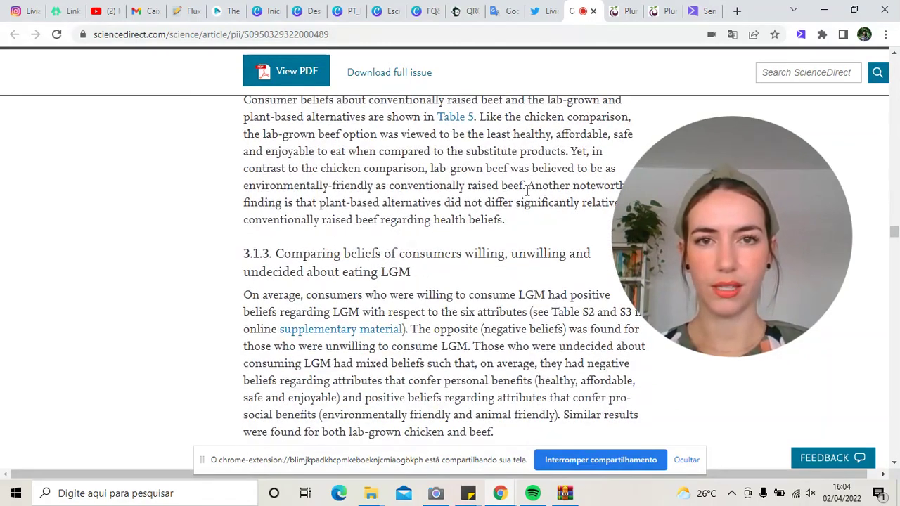
# View the FQ&P_post_feed_ design in Canva and open the account's own profile page on Instagram
pyautogui.click(418, 11)
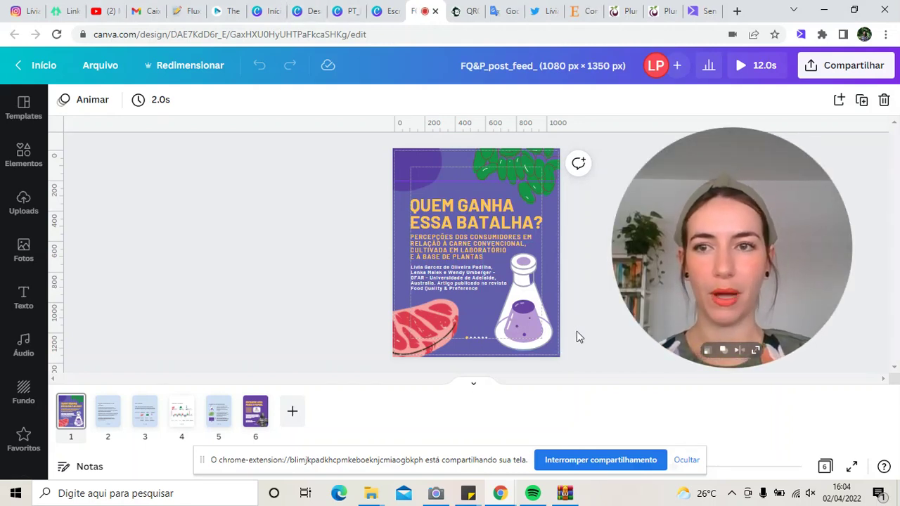
pyautogui.click(25, 13)
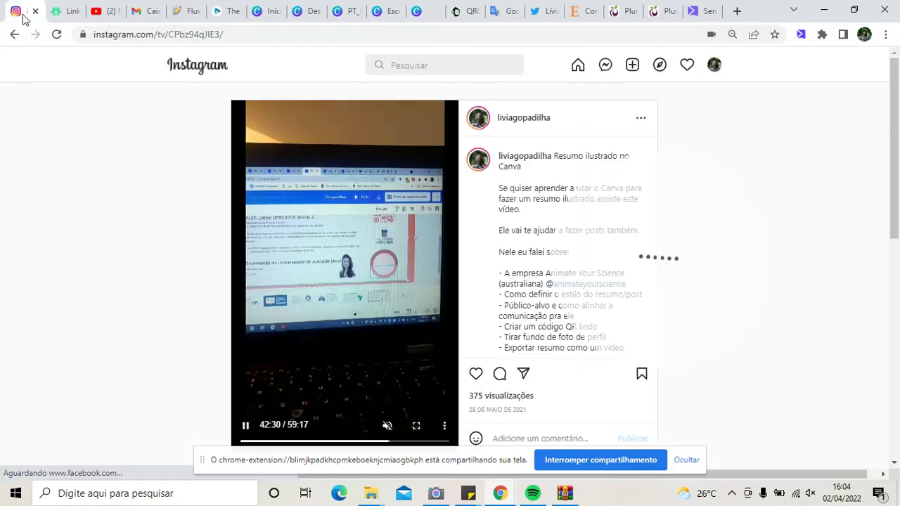
pyautogui.click(715, 70)
pyautogui.click(686, 95)
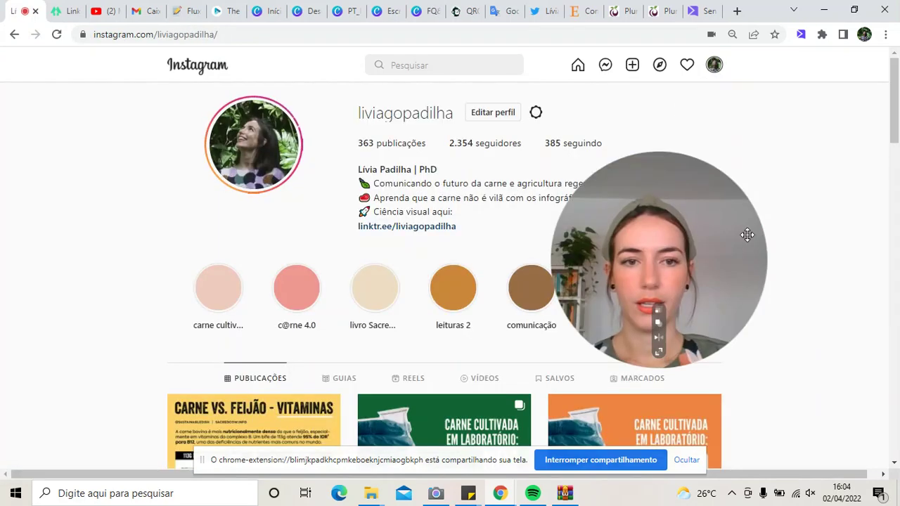
pyautogui.moveTo(648, 260); pyautogui.dragTo(738, 261)
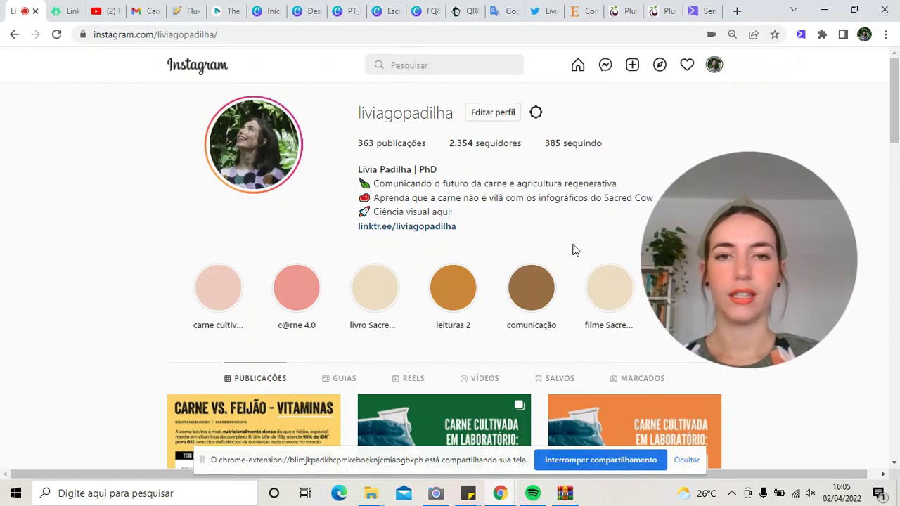
# Browse the published posts on the Instagram profile, including the Carne Cultivada em Laboratório series
pyautogui.scroll(-1, 573, 249)
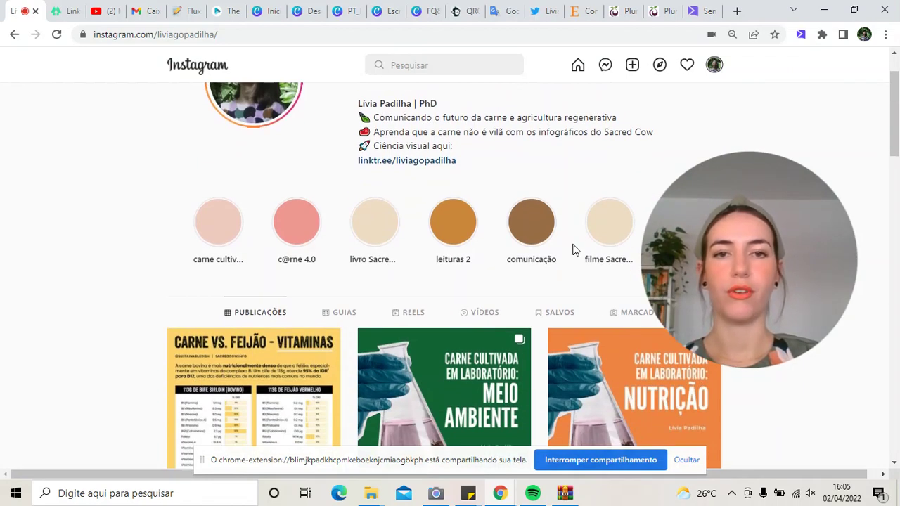
pyautogui.scroll(-2, 573, 249)
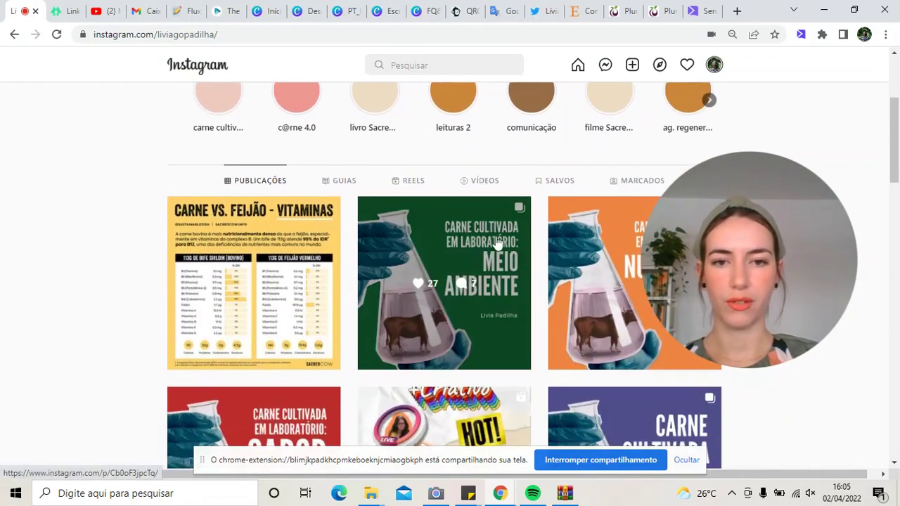
pyautogui.scroll(-3, 541, 227)
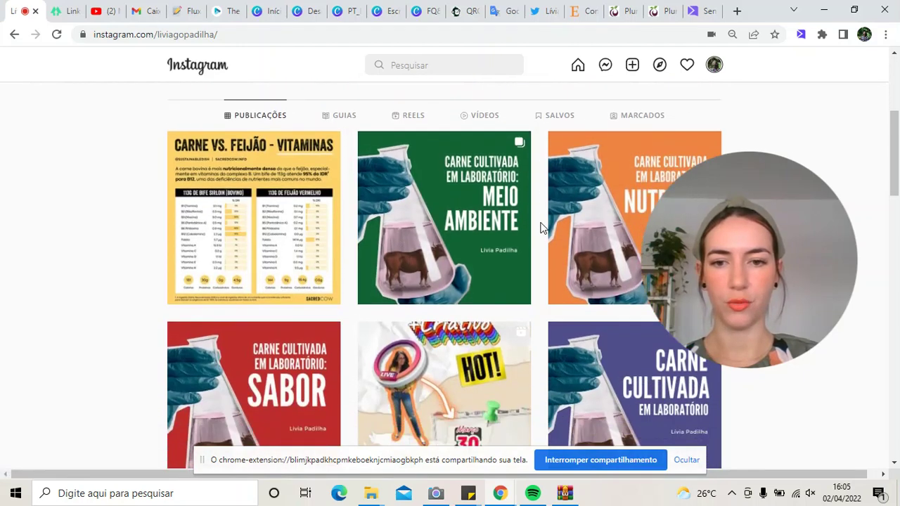
pyautogui.scroll(-2, 542, 227)
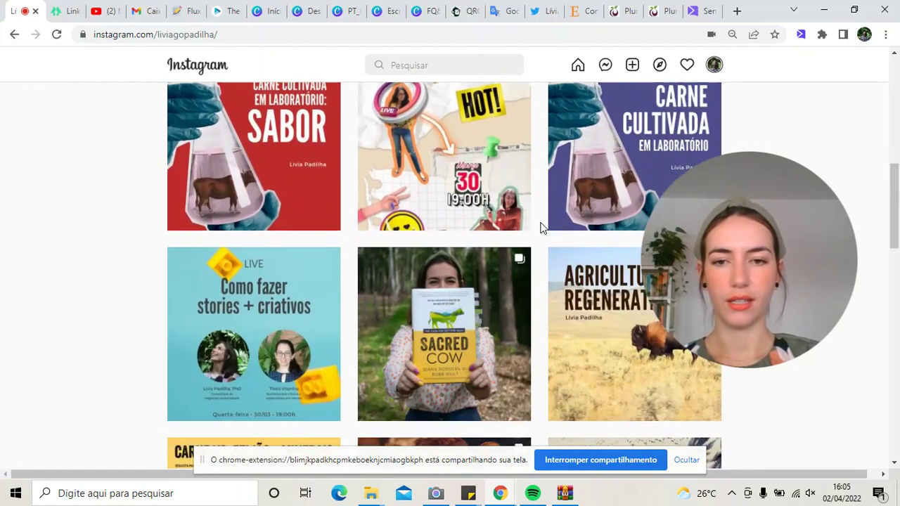
pyautogui.scroll(-1, 542, 227)
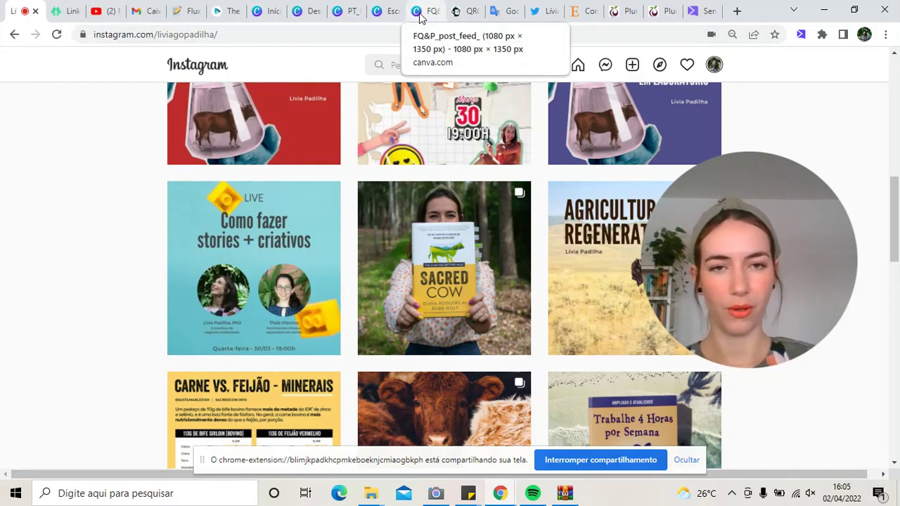
# Return to the ScienceDirect article and view its title and journal details at the beginning
pyautogui.click(581, 14)
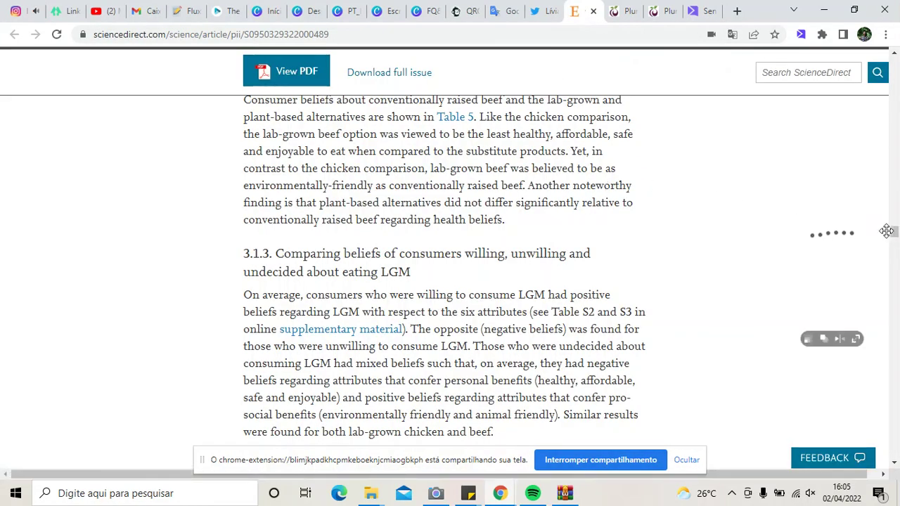
pyautogui.moveTo(896, 235); pyautogui.dragTo(894, 60)
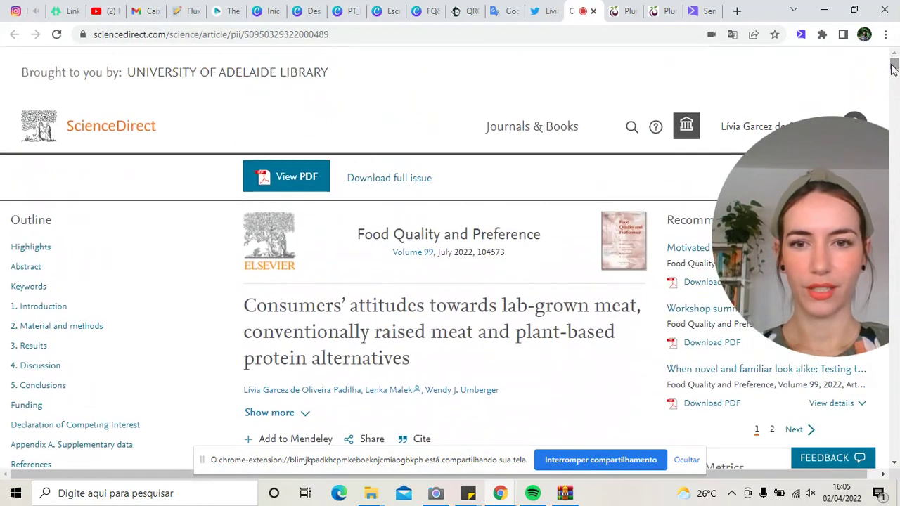
pyautogui.moveTo(827, 195); pyautogui.dragTo(764, 212)
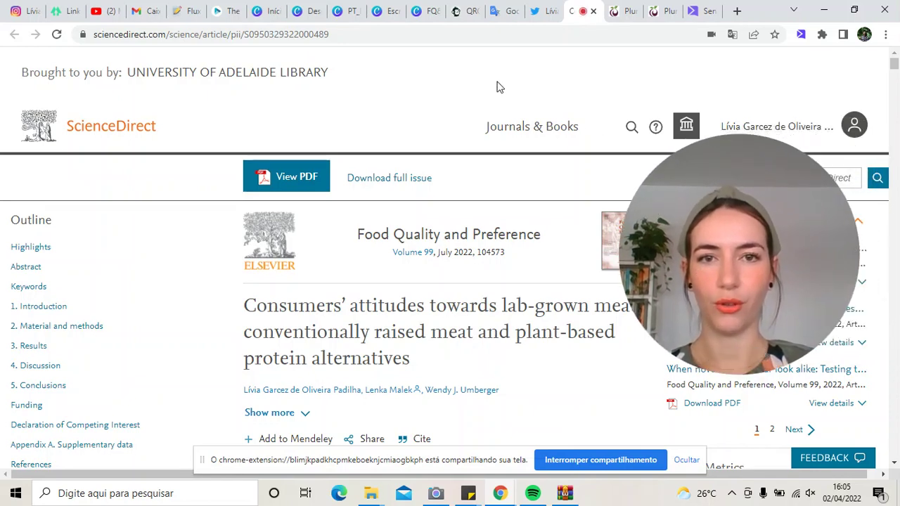
# Open the FQ&P_post_feed_ design in Canva and inspect the cover page's title and subtitle at 39% zoom
pyautogui.click(420, 13)
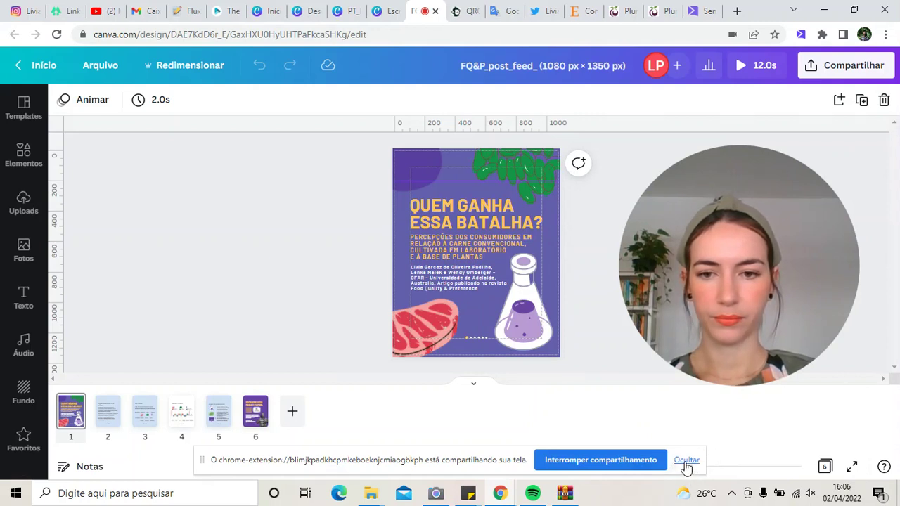
pyautogui.moveTo(507, 460); pyautogui.dragTo(392, 466)
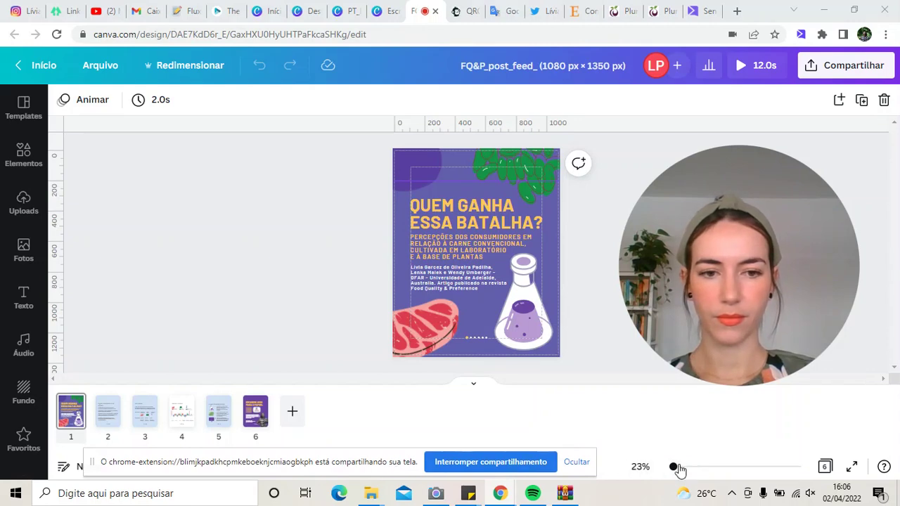
pyautogui.moveTo(675, 467); pyautogui.dragTo(678, 468)
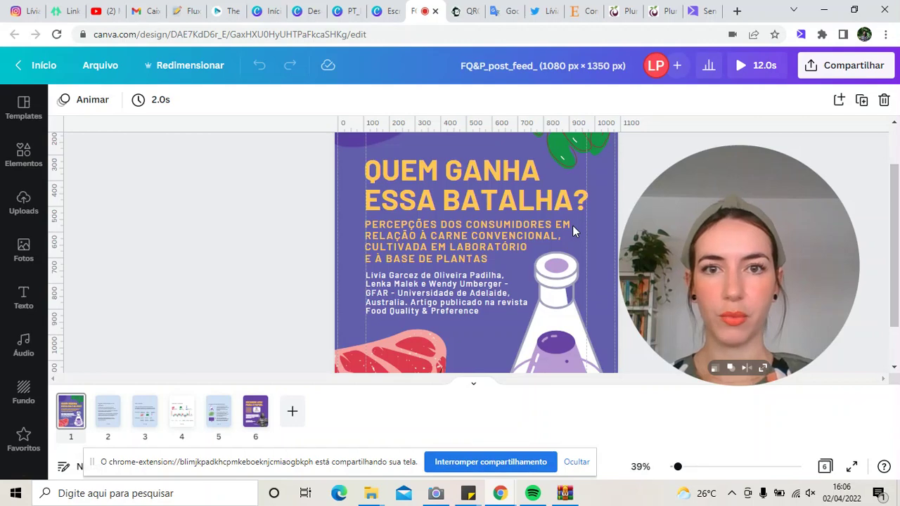
# Open the Escreva seu poster template and review its heading and numbered sections on page 1
pyautogui.click(386, 14)
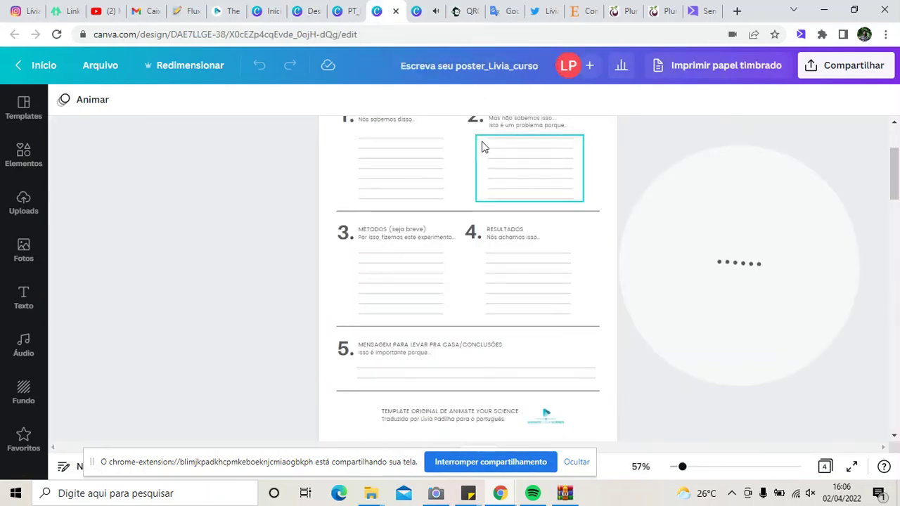
pyautogui.scroll(2, 482, 146)
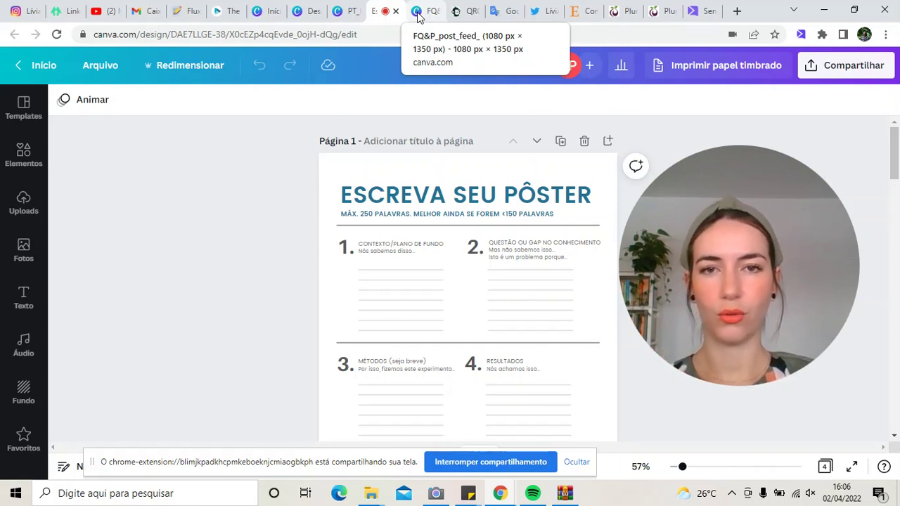
# Return to the FQ&P_post_feed_ design, collapse the page thumbnails and select the flask illustration on page 1
pyautogui.click(419, 13)
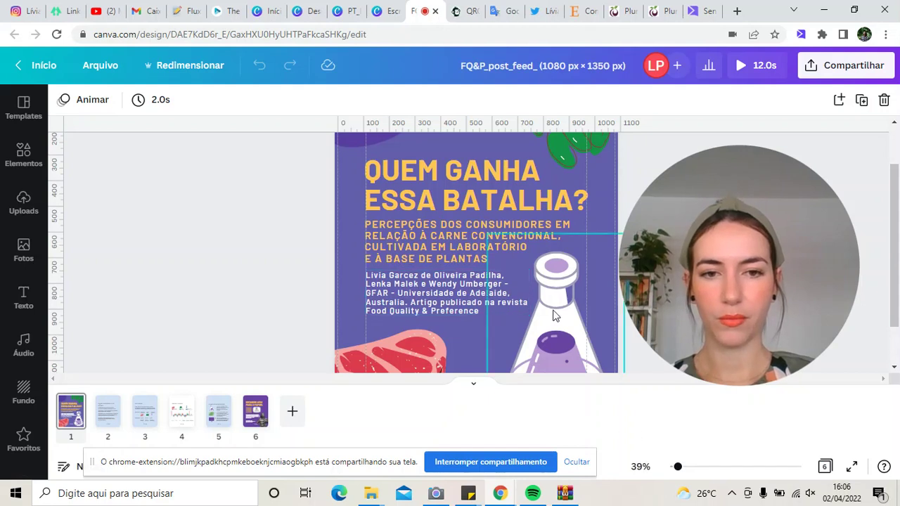
pyautogui.click(475, 389)
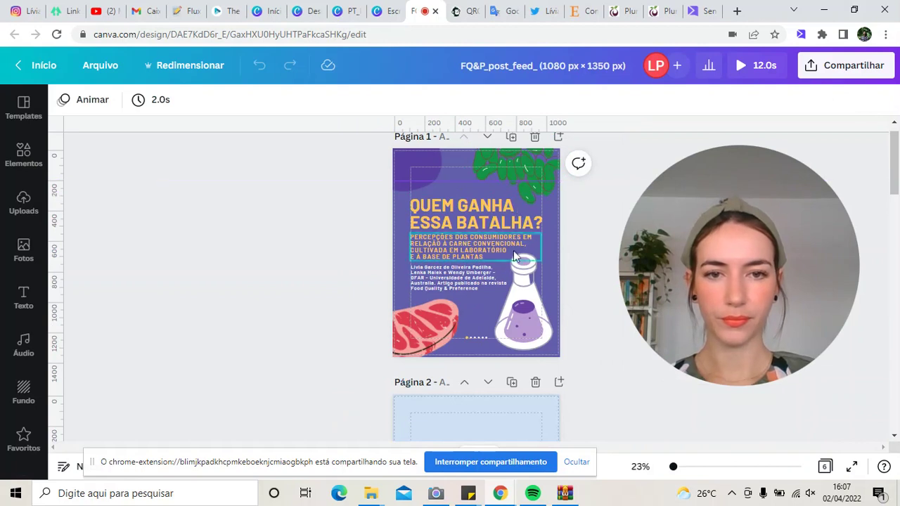
pyautogui.click(531, 299)
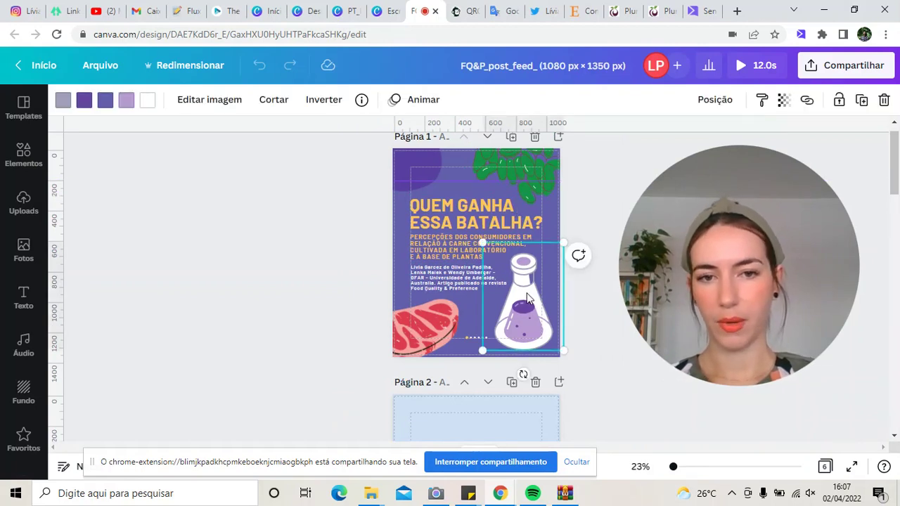
# Inspect the steak and leaf illustrations on page 1 and the document colours available for its background
pyautogui.click(450, 322)
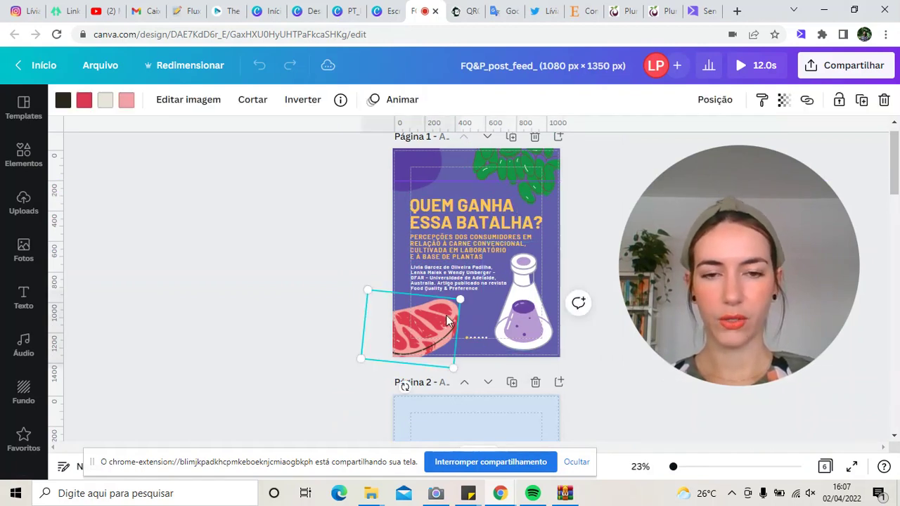
pyautogui.click(516, 165)
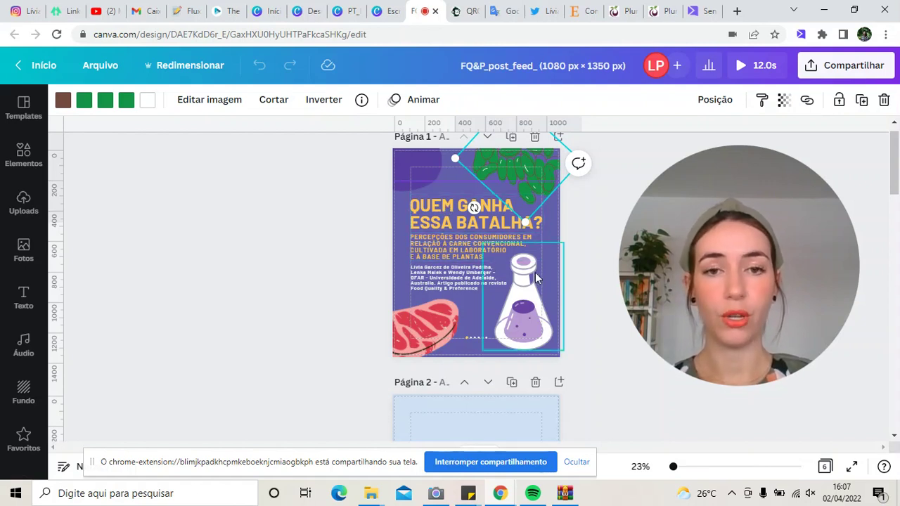
pyautogui.click(405, 278)
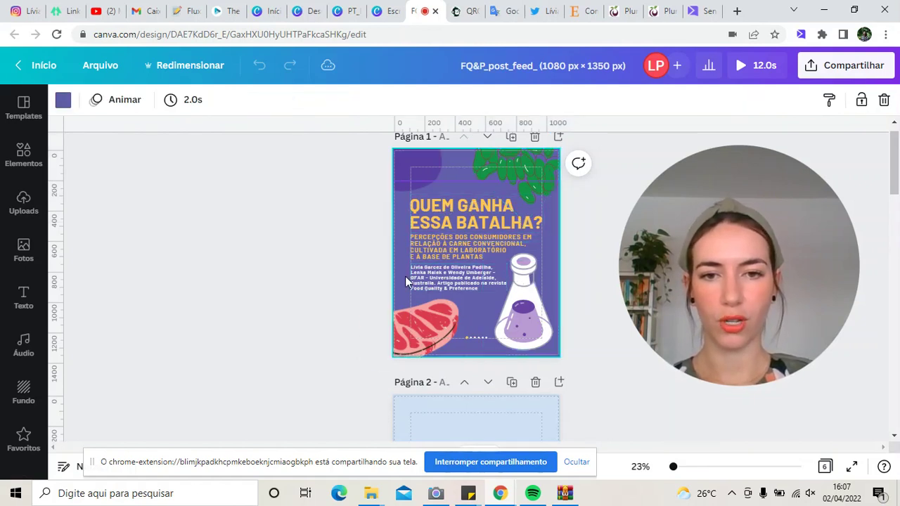
pyautogui.click(63, 99)
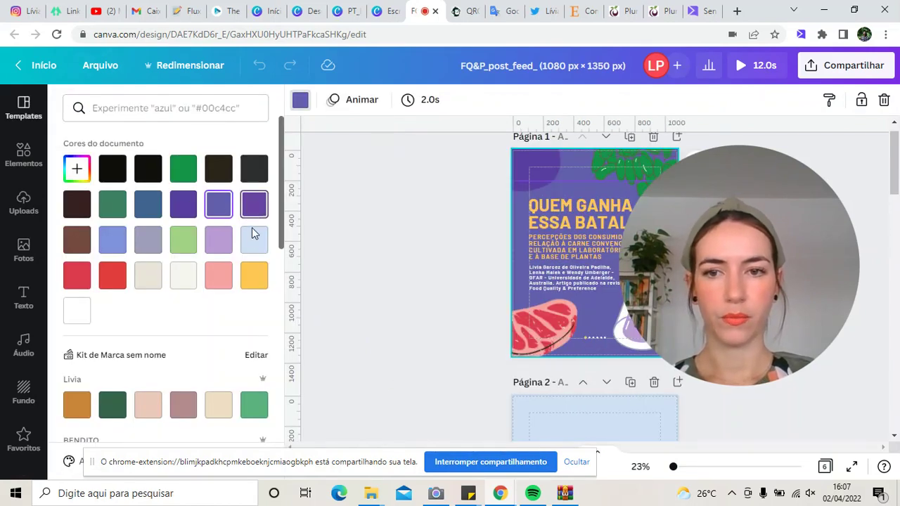
pyautogui.click(358, 211)
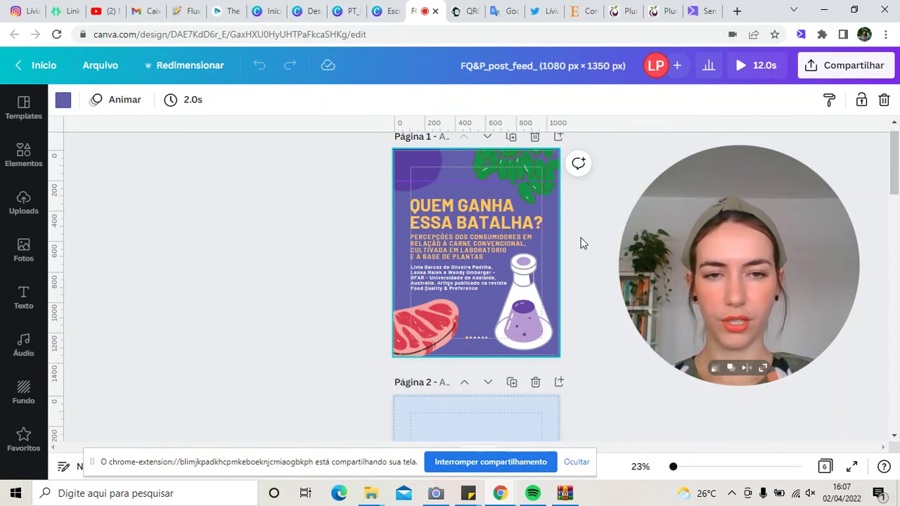
# Duplicate page 1 and try lilac and pink backgrounds on the copy before restoring its blue-violet background
pyautogui.click(512, 137)
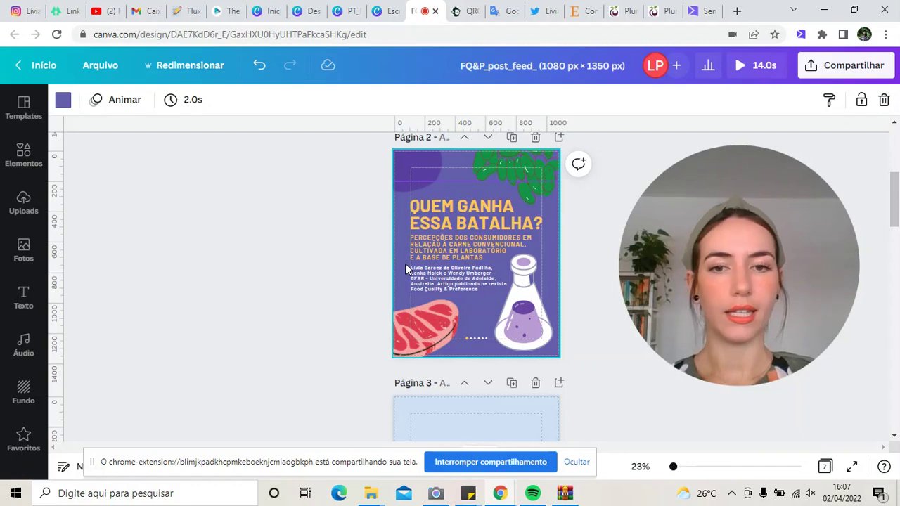
pyautogui.click(63, 103)
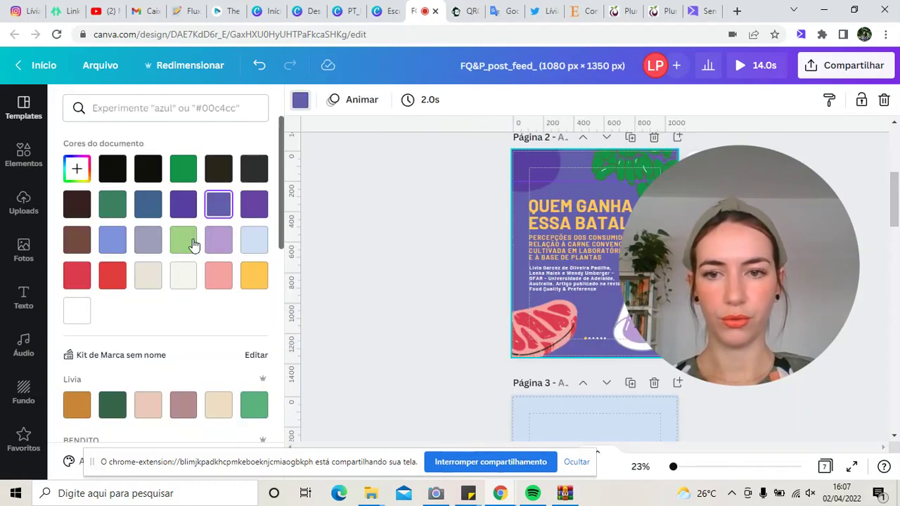
pyautogui.click(223, 244)
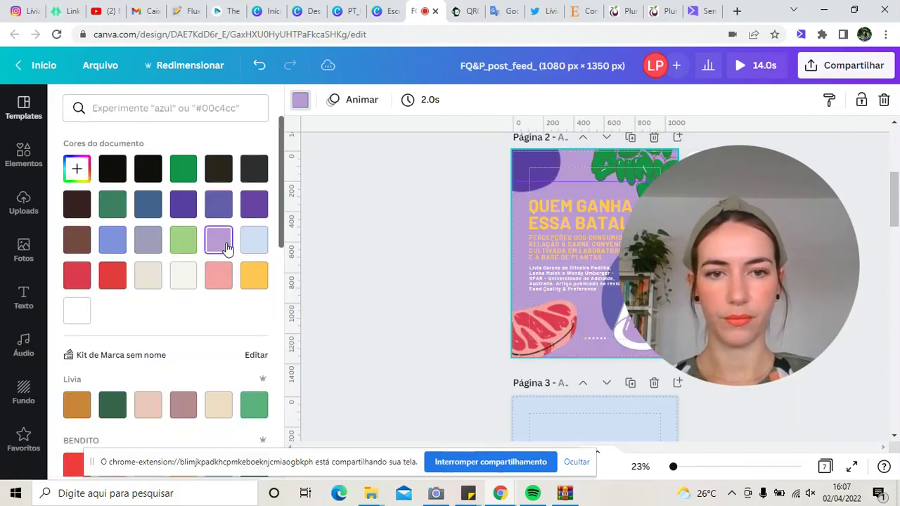
pyautogui.click(219, 281)
pyautogui.click(218, 205)
pyautogui.click(411, 244)
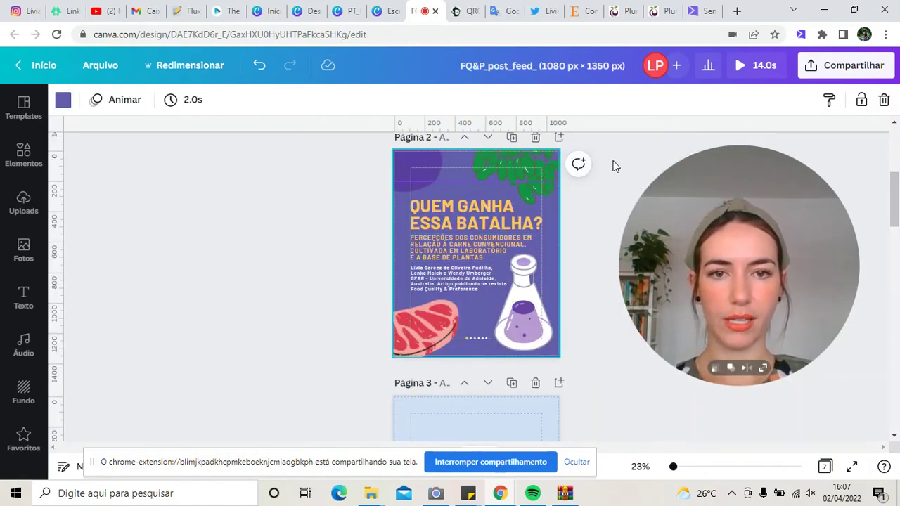
# Add a blank page after page 2 and insert a paragraph text box with font size 46
pyautogui.click(559, 137)
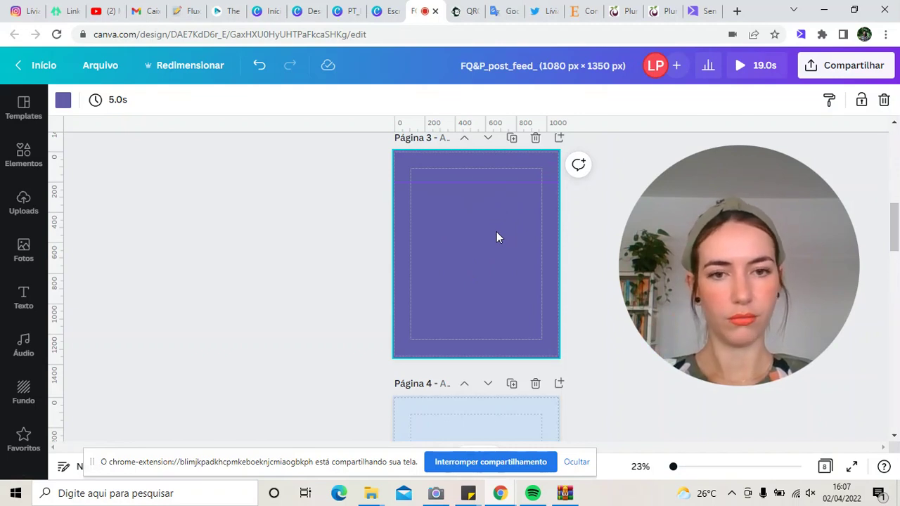
pyautogui.press('t')
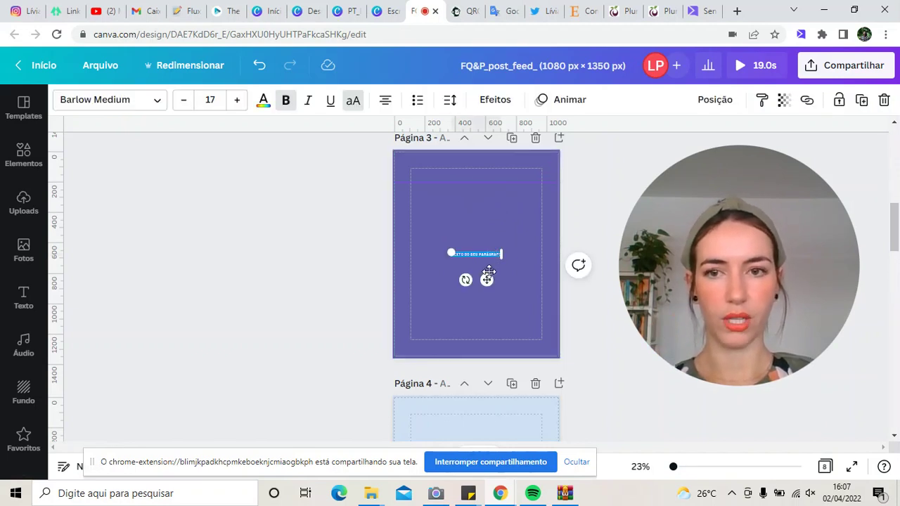
pyautogui.click(237, 100)
pyautogui.click(237, 100)
pyautogui.click(237, 100)
pyautogui.click(237, 102)
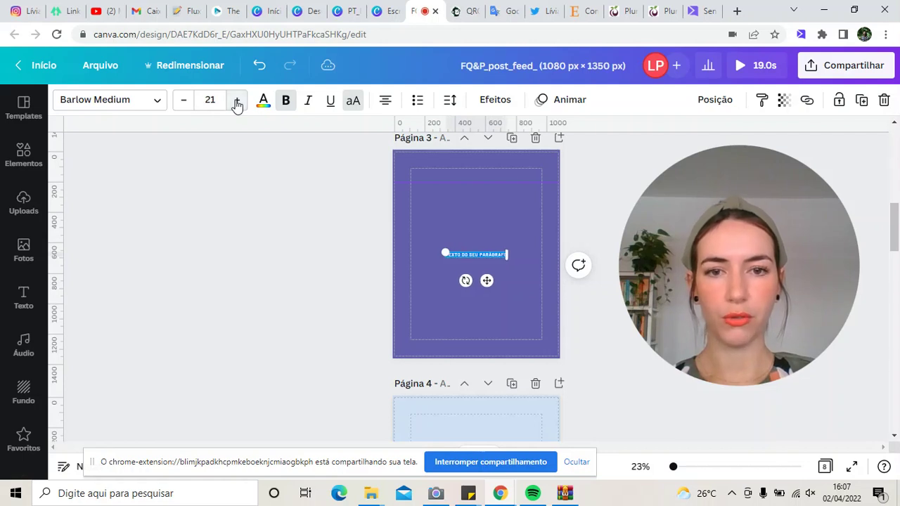
pyautogui.click(237, 102)
pyautogui.click(237, 101)
pyautogui.click(237, 101)
pyautogui.click(237, 101)
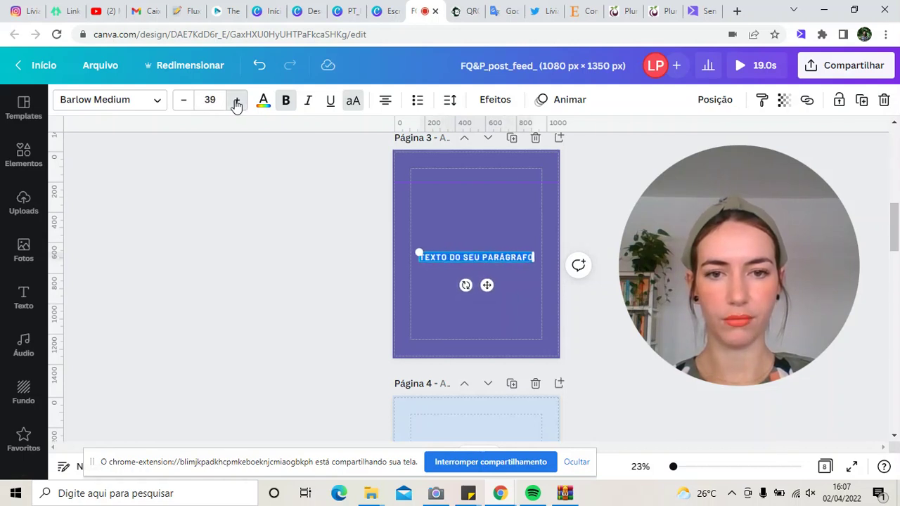
pyautogui.click(237, 101)
pyautogui.click(237, 102)
pyautogui.click(237, 101)
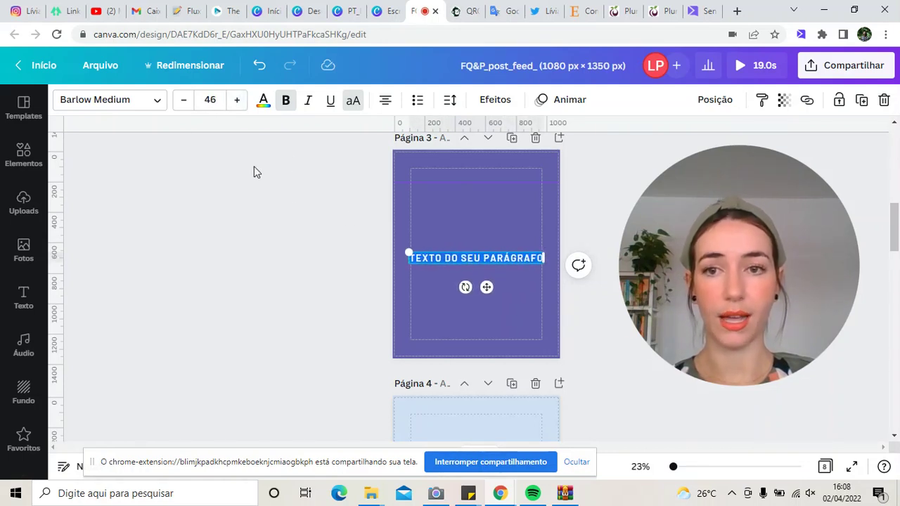
# Change the font of the page 3 paragraph text to Barlow Bold
pyautogui.click(158, 106)
pyautogui.click(140, 166)
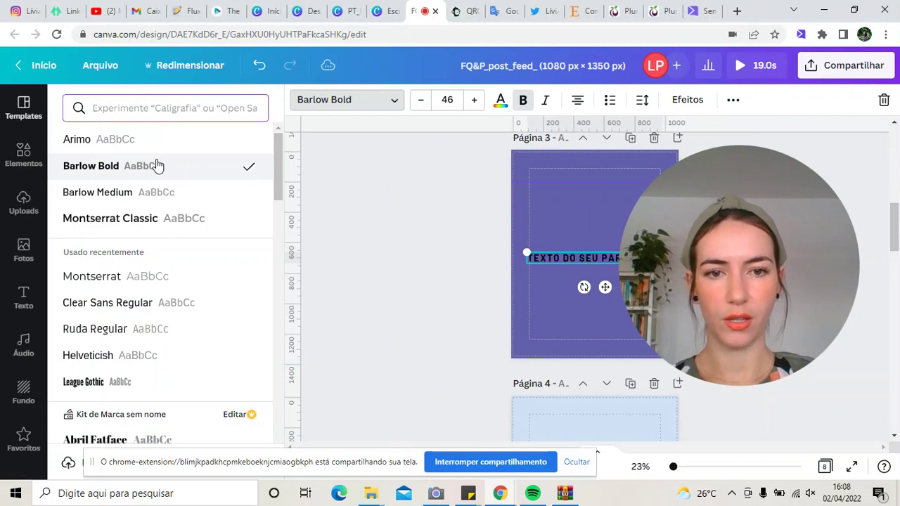
pyautogui.click(289, 204)
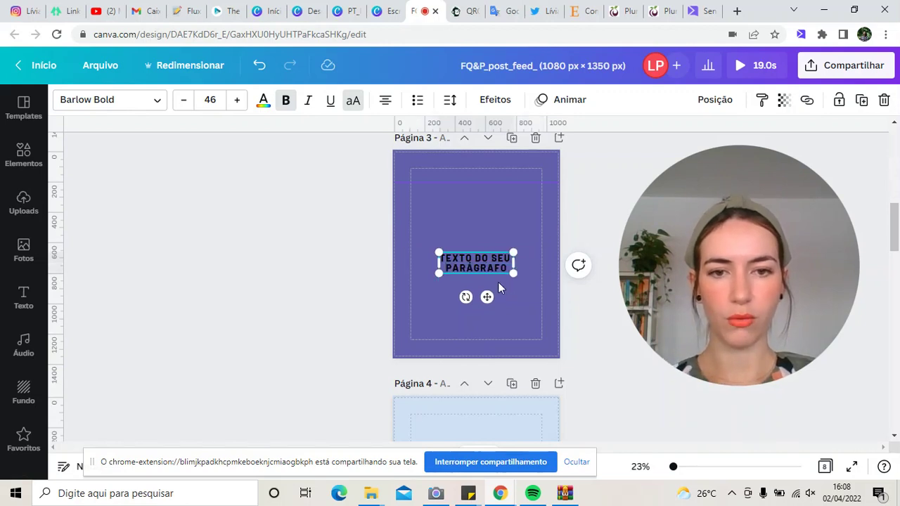
# Move the two-line text box to the upper part of page 3, centred just below the horizontal guide
pyautogui.moveTo(487, 297); pyautogui.dragTo(488, 236)
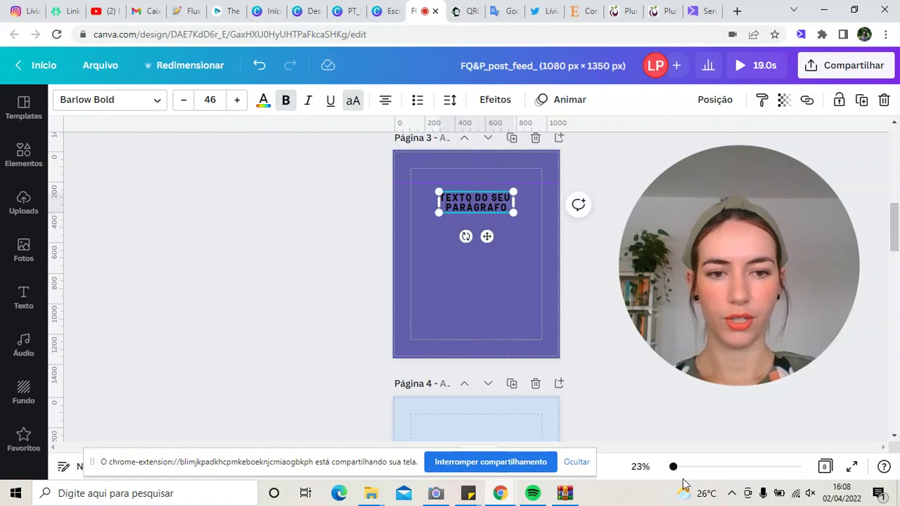
pyautogui.moveTo(673, 467); pyautogui.dragTo(675, 467)
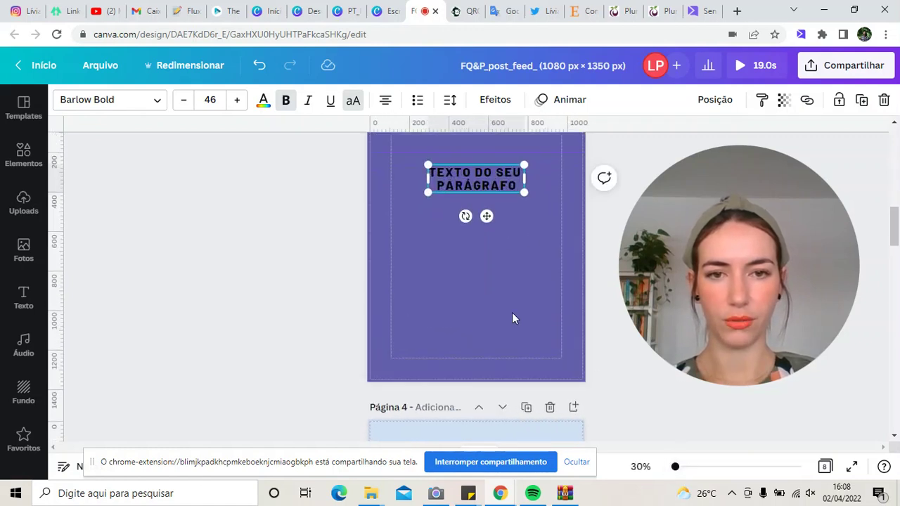
pyautogui.scroll(1, 512, 313)
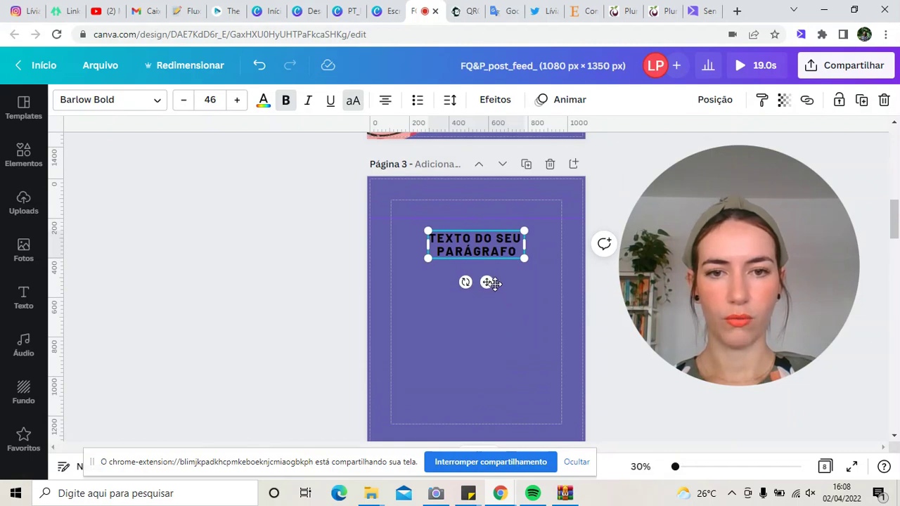
pyautogui.moveTo(491, 283); pyautogui.dragTo(485, 281)
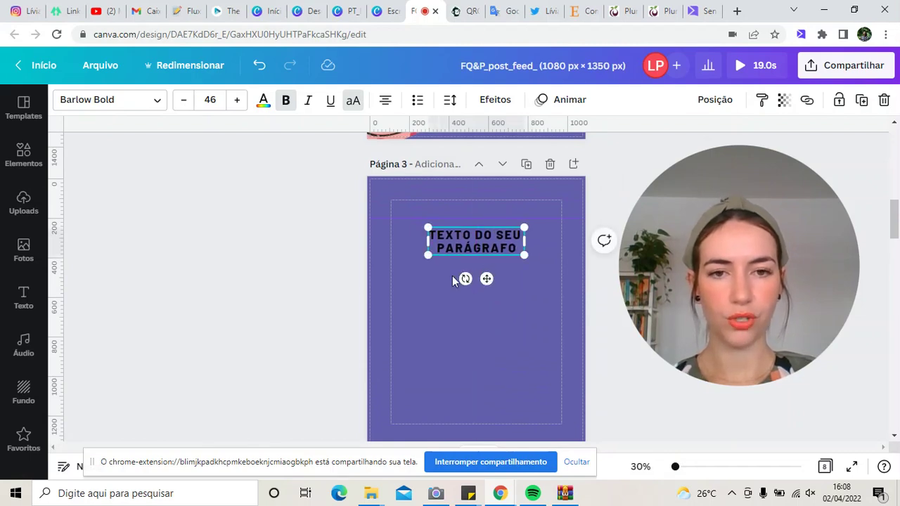
# Review how the page 2 cover elements sit within the margins and compare them with the page 3 layout
pyautogui.scroll(5, 533, 274)
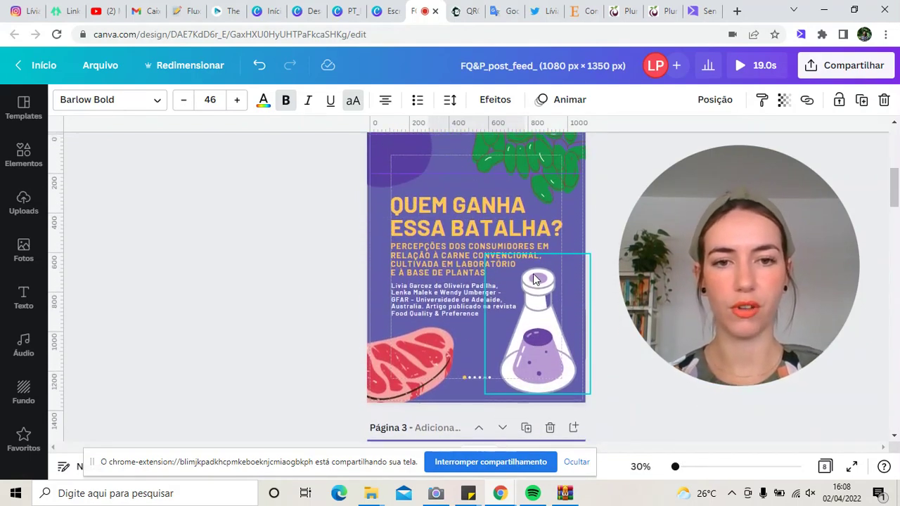
pyautogui.scroll(1, 533, 273)
pyautogui.scroll(-4, 552, 299)
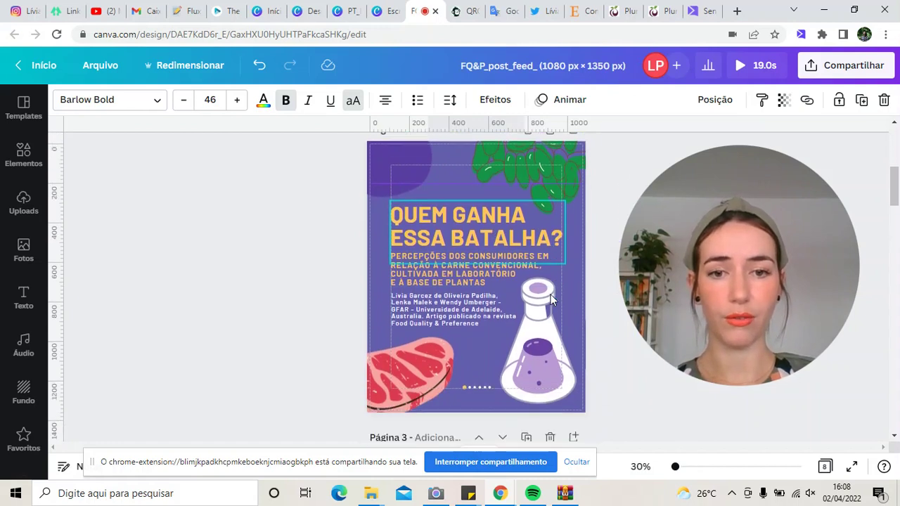
pyautogui.scroll(-4, 552, 299)
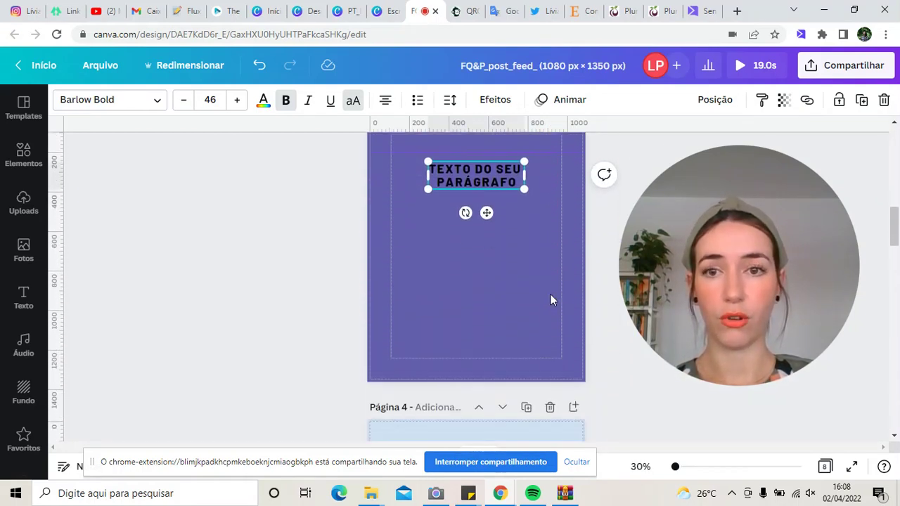
pyautogui.click(518, 309)
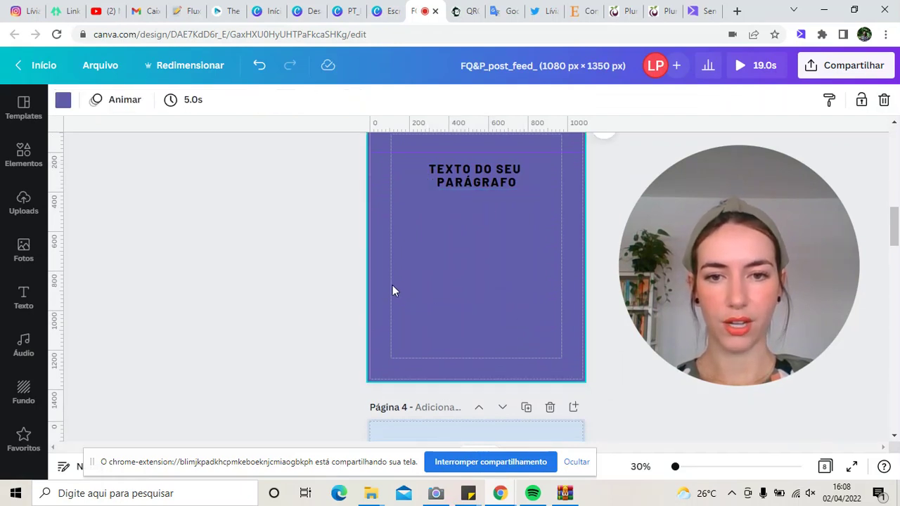
pyautogui.scroll(1, 462, 265)
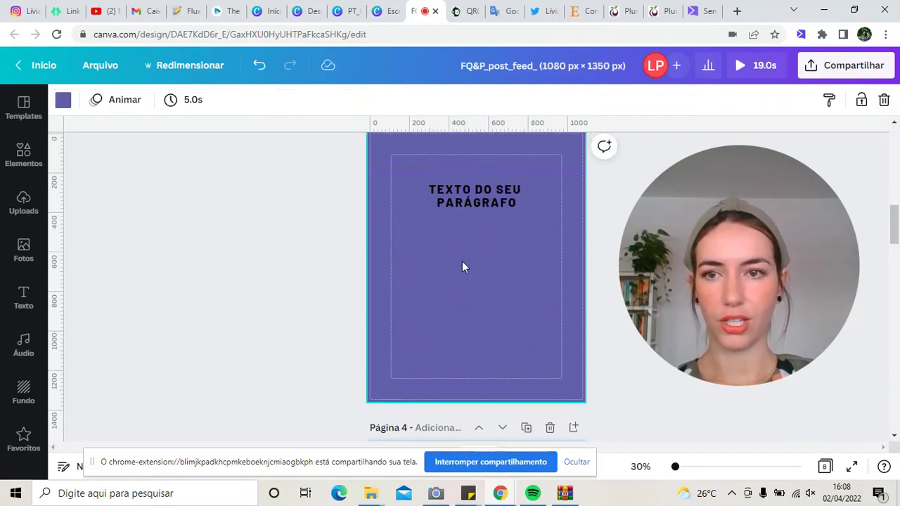
# Turn the design's margin display off and back on
pyautogui.click(100, 66)
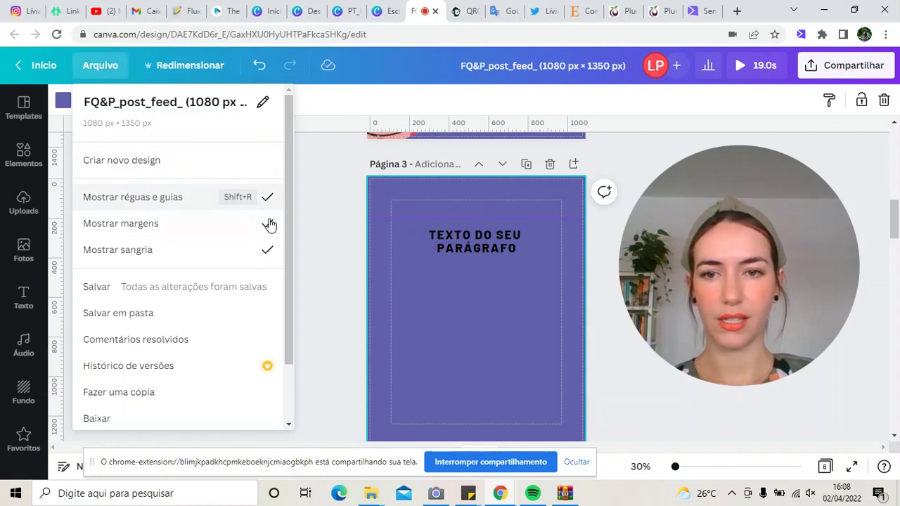
pyautogui.click(268, 196)
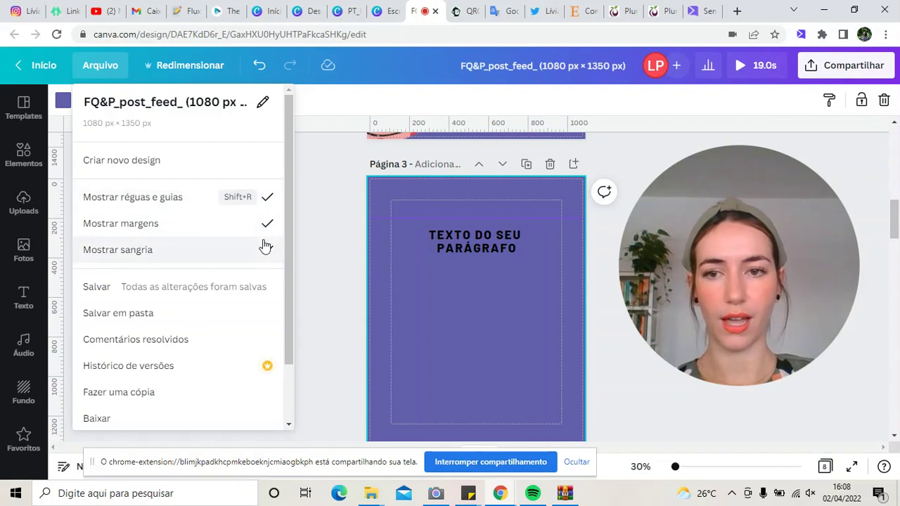
pyautogui.click(266, 224)
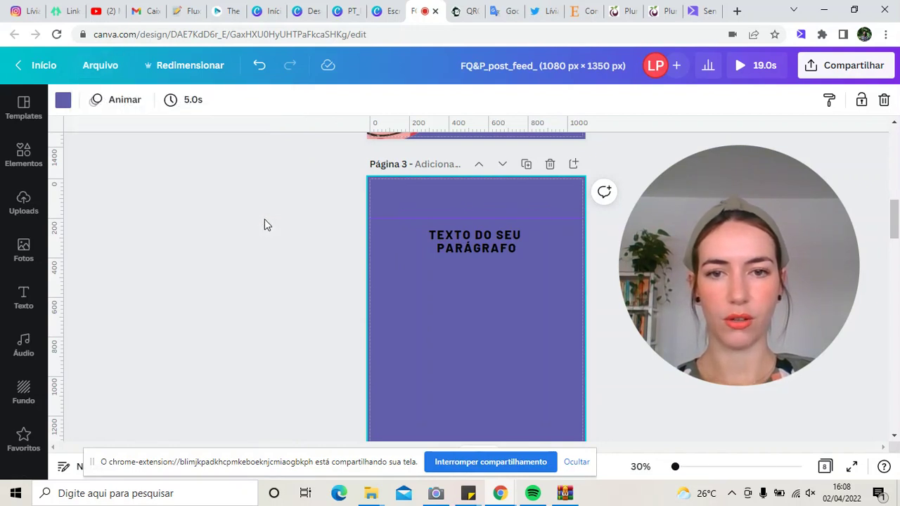
pyautogui.click(109, 67)
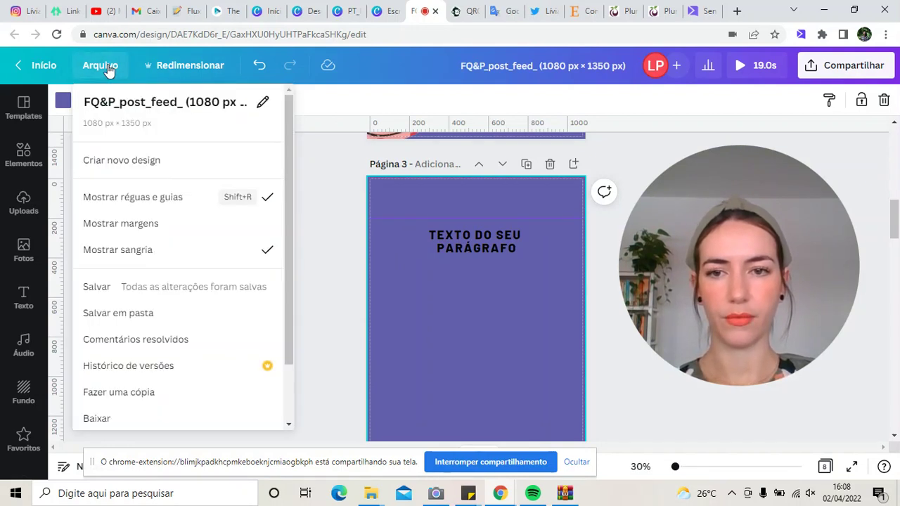
pyautogui.click(258, 227)
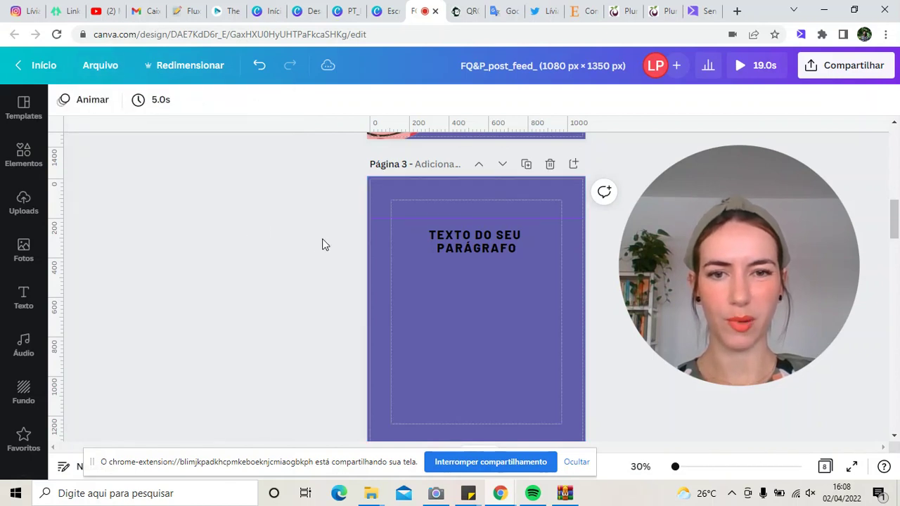
# Move the steak illustration slightly lower in the bottom-left corner of page 2
pyautogui.scroll(3, 570, 307)
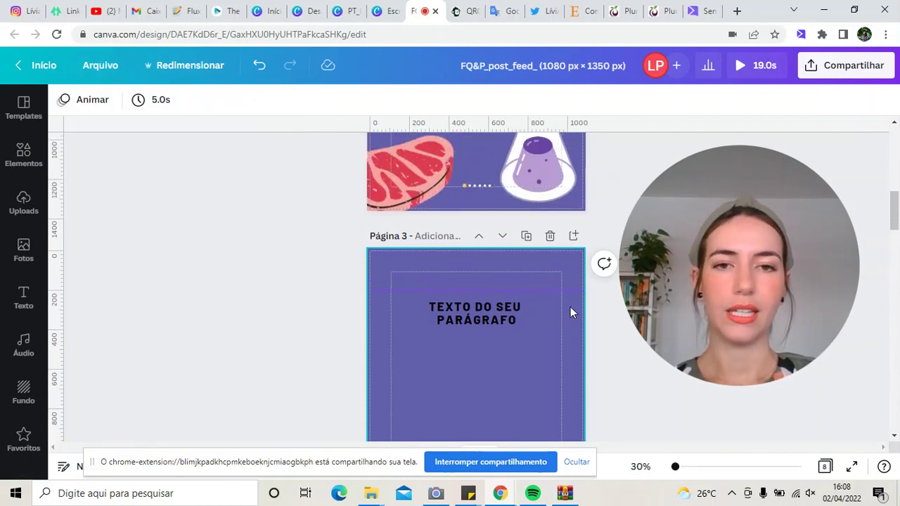
pyautogui.scroll(2, 570, 307)
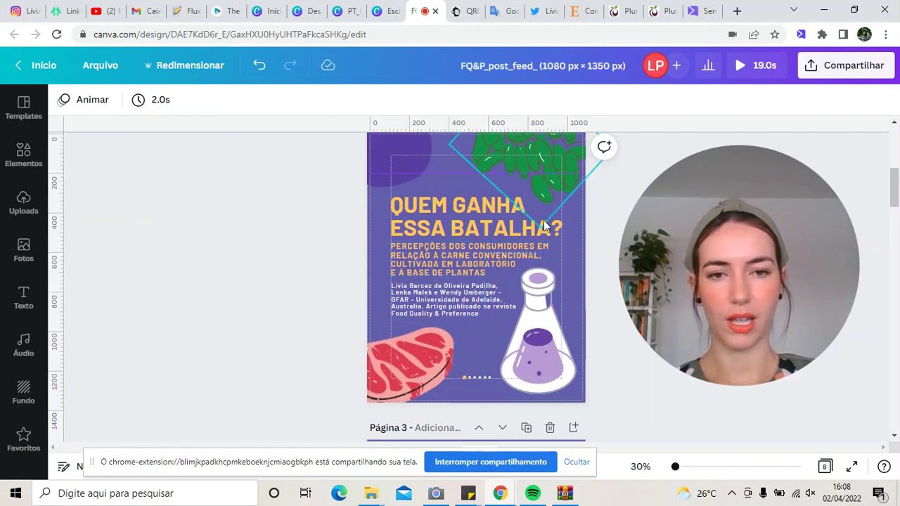
pyautogui.scroll(-2, 531, 294)
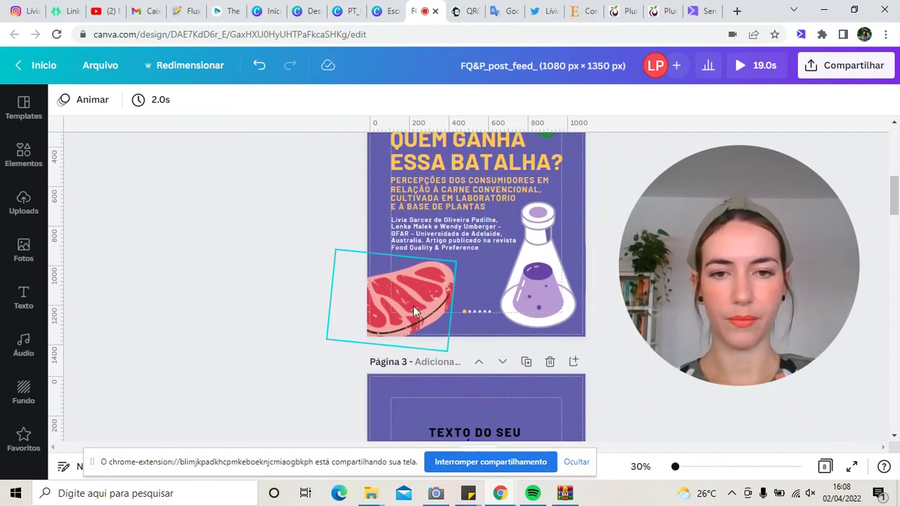
pyautogui.moveTo(414, 306)
pyautogui.mouseDown()
pyautogui.moveTo(476, 273)
pyautogui.moveTo(414, 311)
pyautogui.mouseUp()
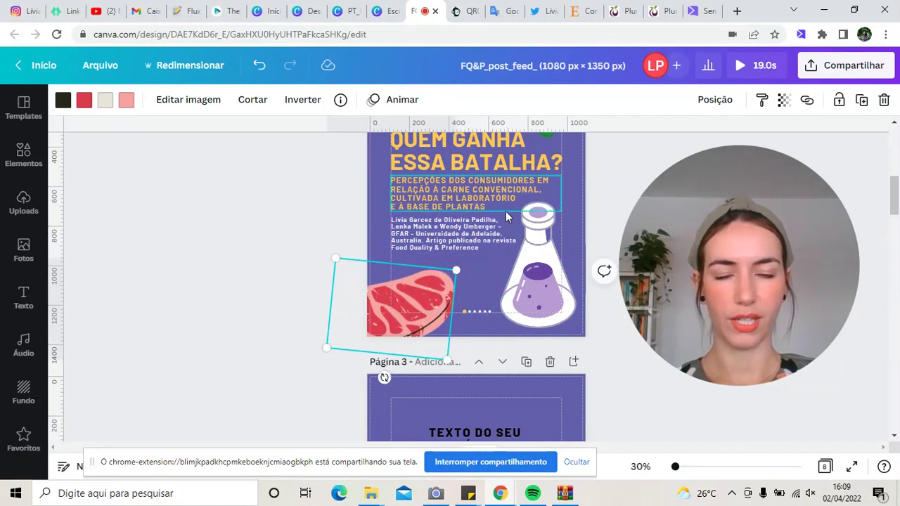
pyautogui.scroll(4, 558, 294)
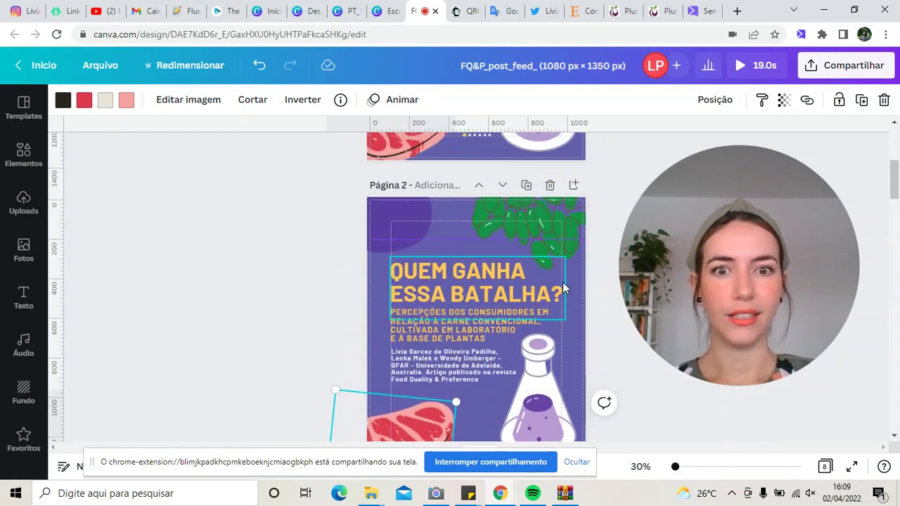
# Examine how the text, steak and flask are arranged on the page 2 cover, and select the flask illustration
pyautogui.scroll(-2, 566, 275)
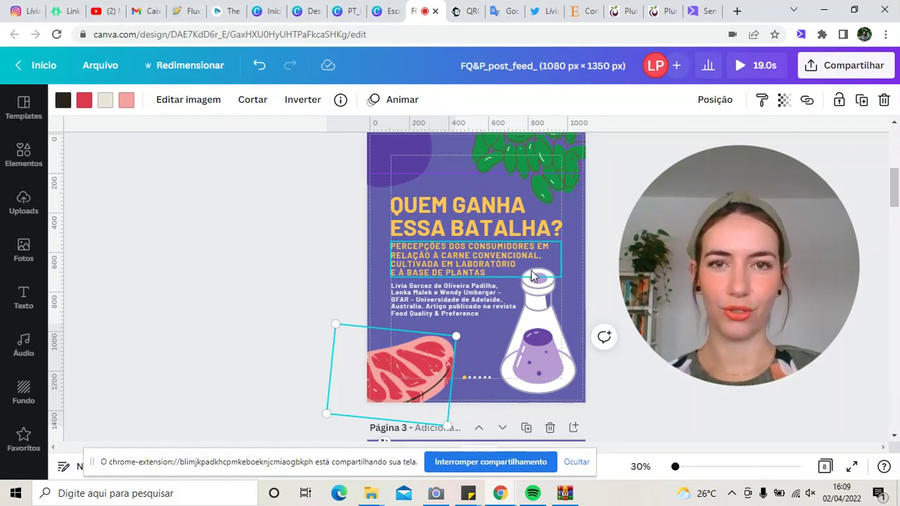
pyautogui.scroll(-1, 533, 276)
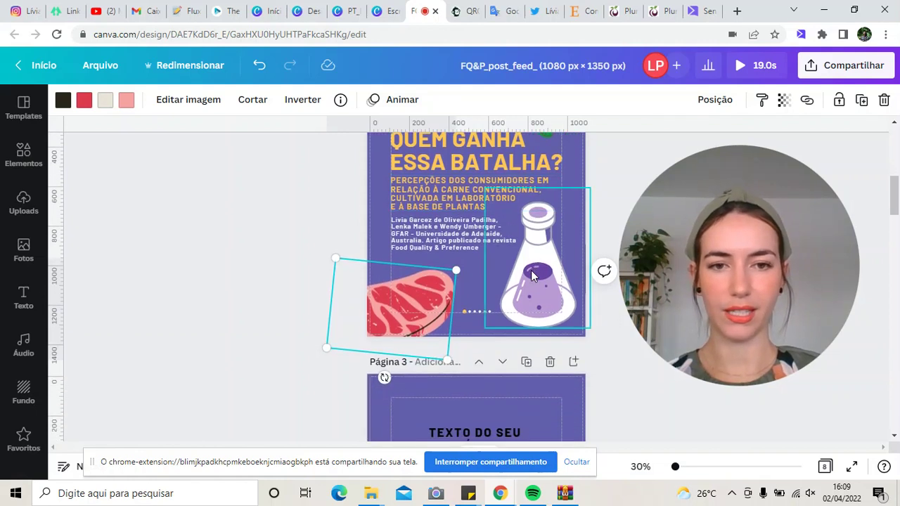
pyautogui.scroll(1, 533, 275)
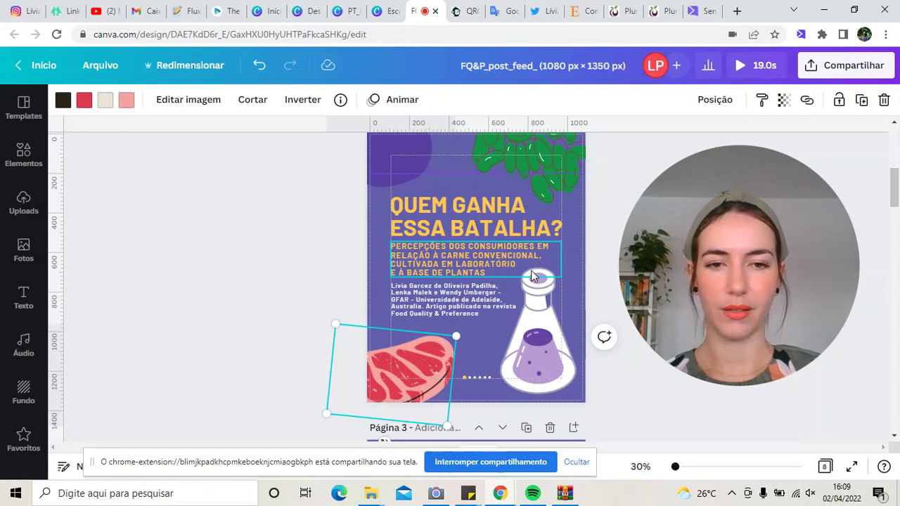
pyautogui.scroll(-1, 532, 276)
pyautogui.scroll(1, 532, 276)
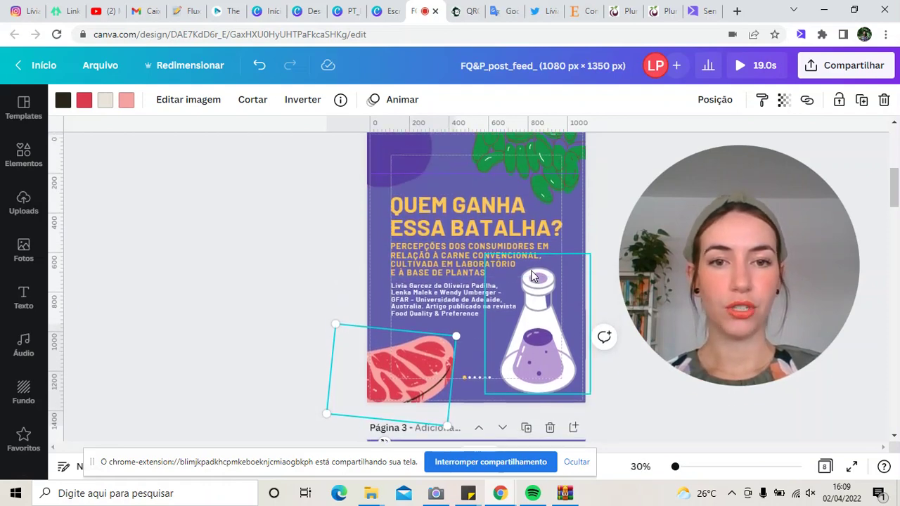
pyautogui.scroll(1, 533, 275)
pyautogui.scroll(-1, 532, 276)
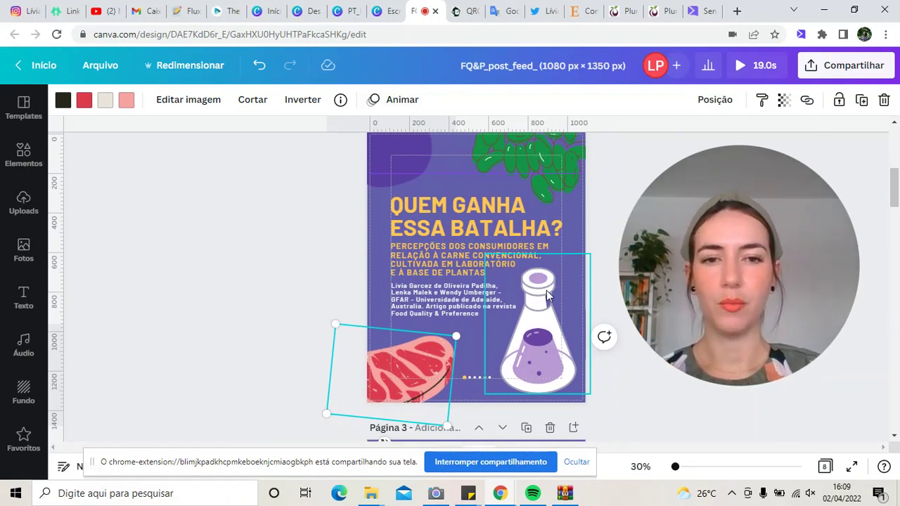
pyautogui.click(546, 323)
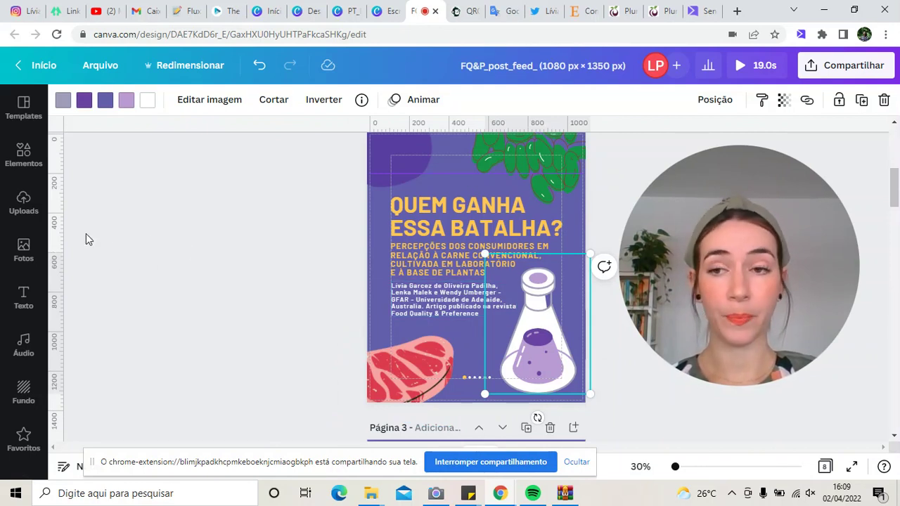
# Search the element library for "tube"
pyautogui.click(29, 167)
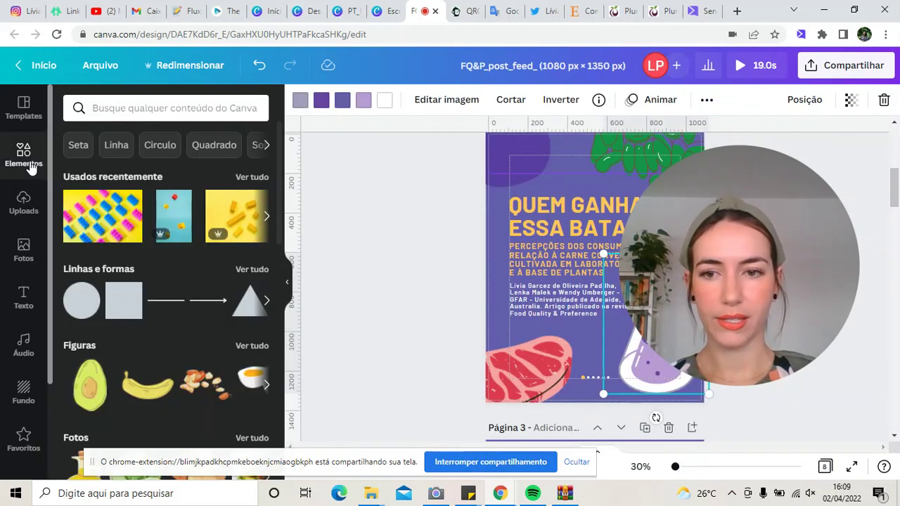
pyautogui.click(129, 106)
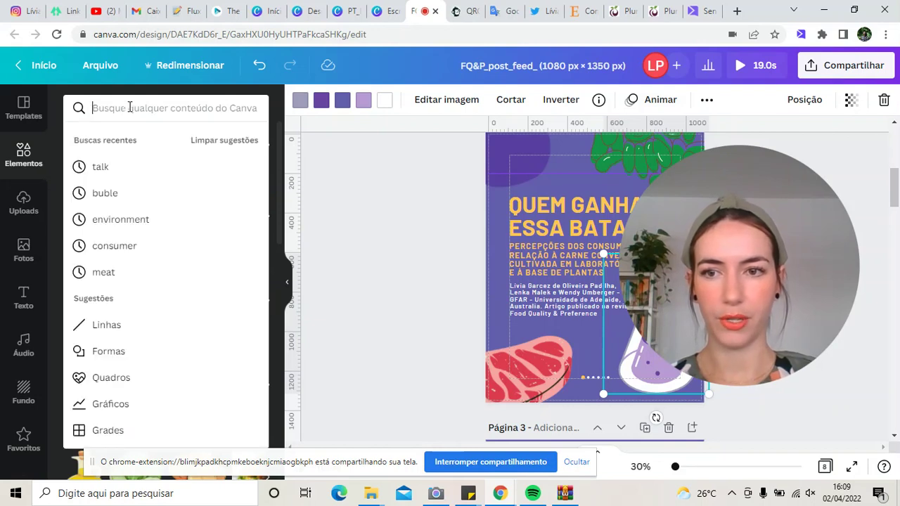
pyautogui.write('labo')
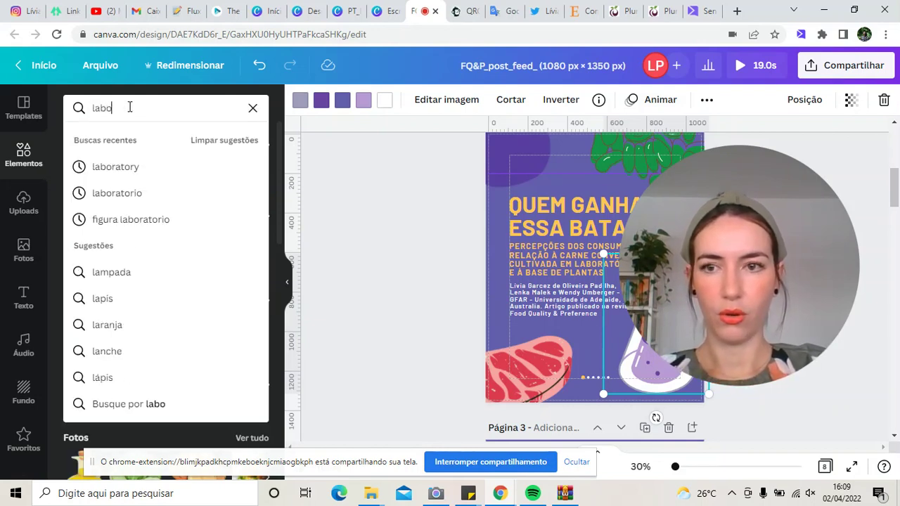
pyautogui.press('BackSpace')
pyautogui.press('BackSpace')
pyautogui.press('BackSpace')
pyautogui.press('BackSpace')
pyautogui.write('tube')
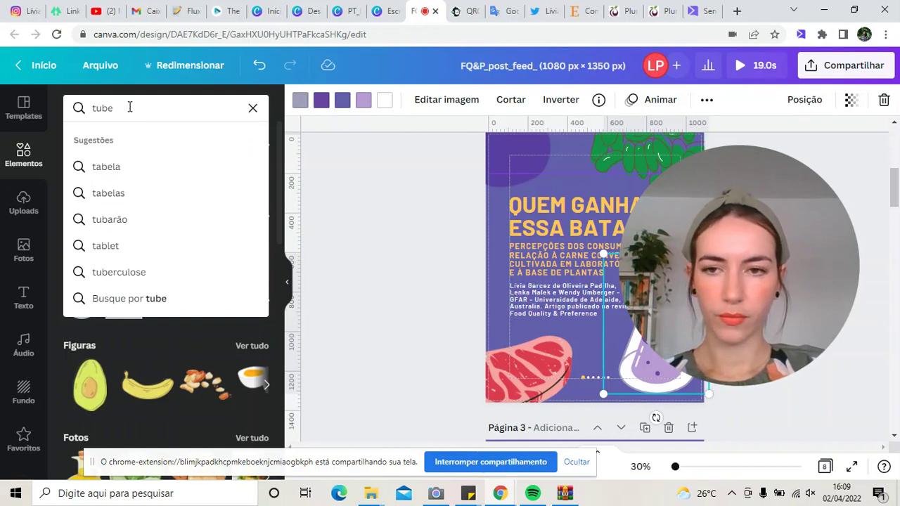
pyautogui.press('Return')
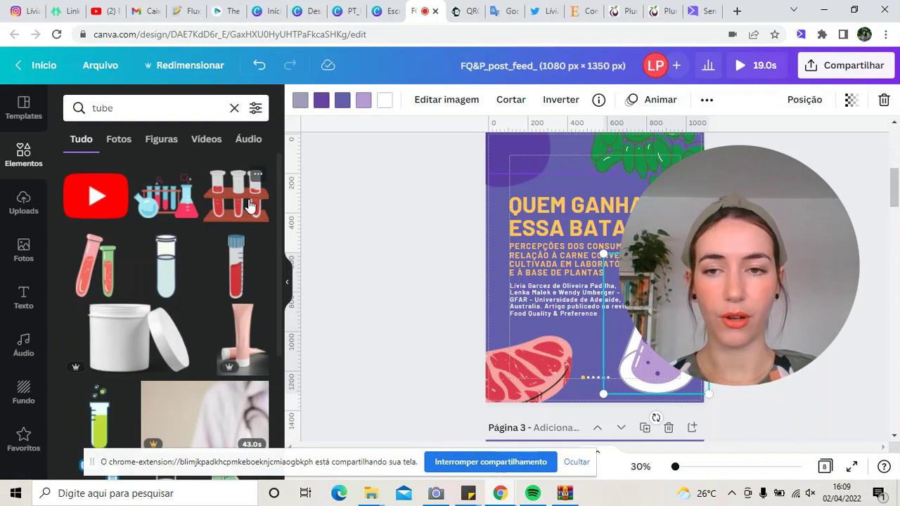
# Add the red and green test tubes illustration to page 2 and show all its magic recommendations
pyautogui.click(107, 266)
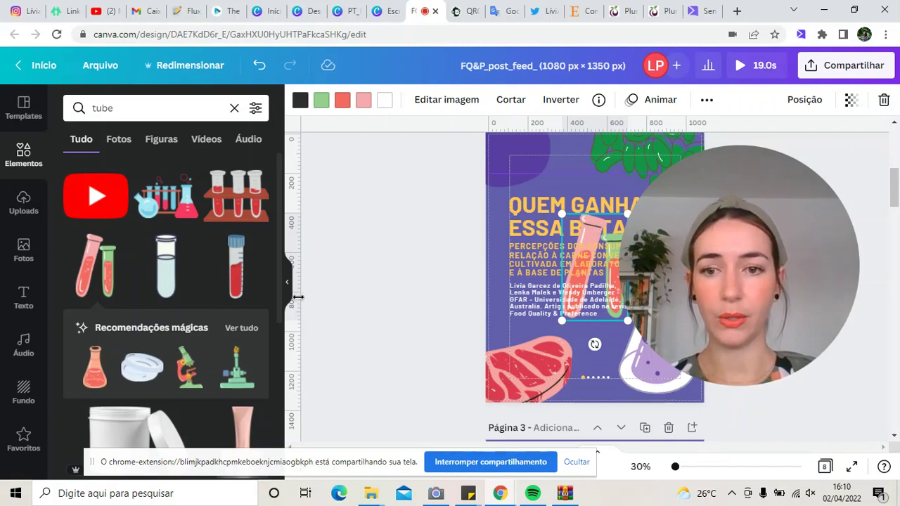
pyautogui.click(242, 329)
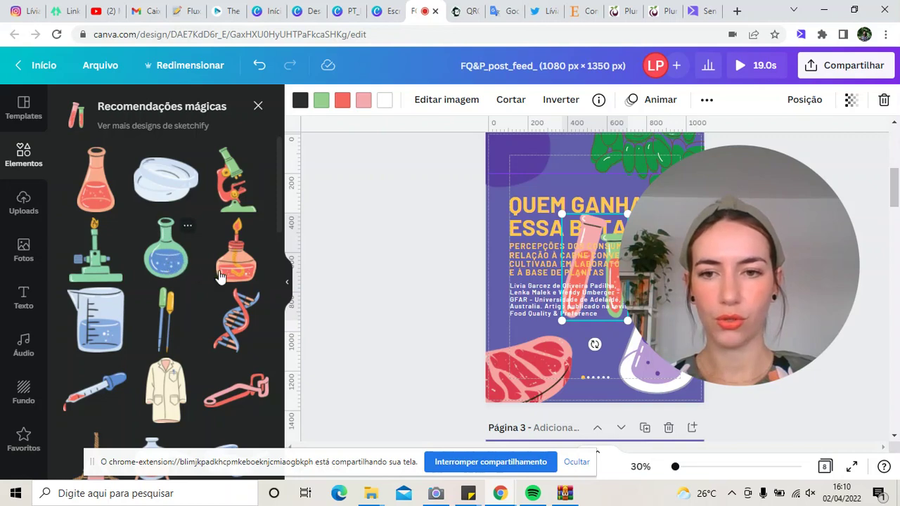
# Look through the recommended science illustrations drawn in the same style as the test tubes
pyautogui.scroll(-5, 222, 276)
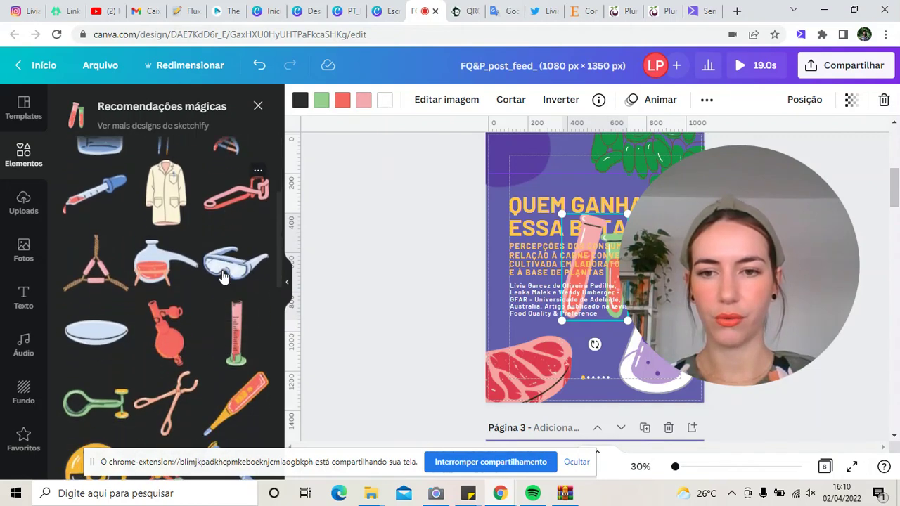
pyautogui.scroll(-5, 228, 348)
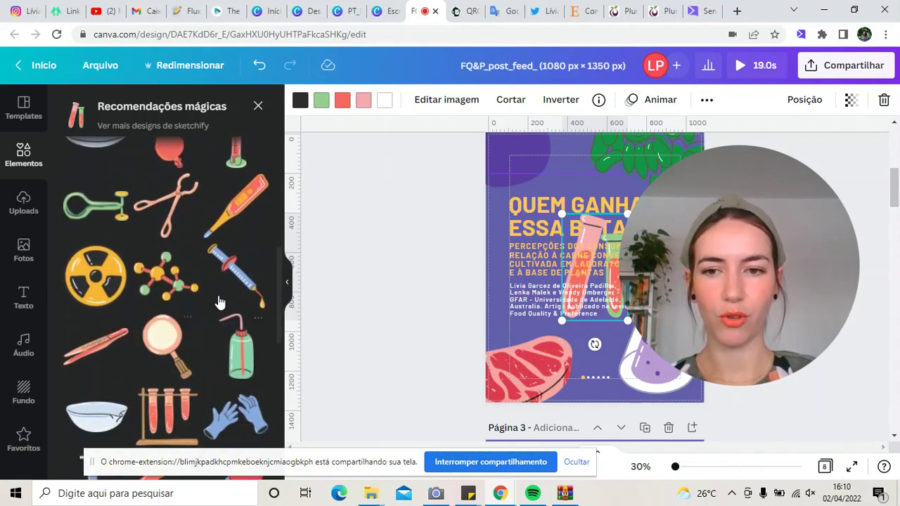
pyautogui.scroll(-2, 220, 301)
pyautogui.scroll(-6, 221, 302)
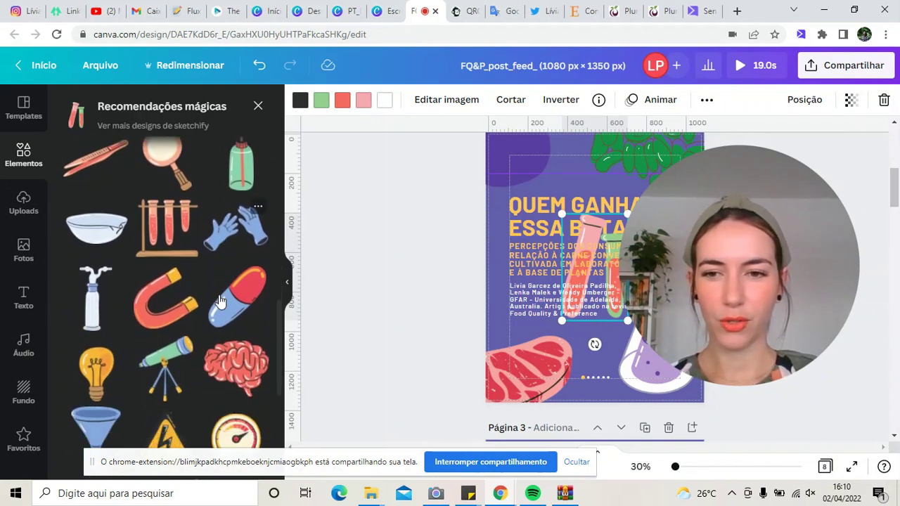
pyautogui.scroll(-2, 209, 292)
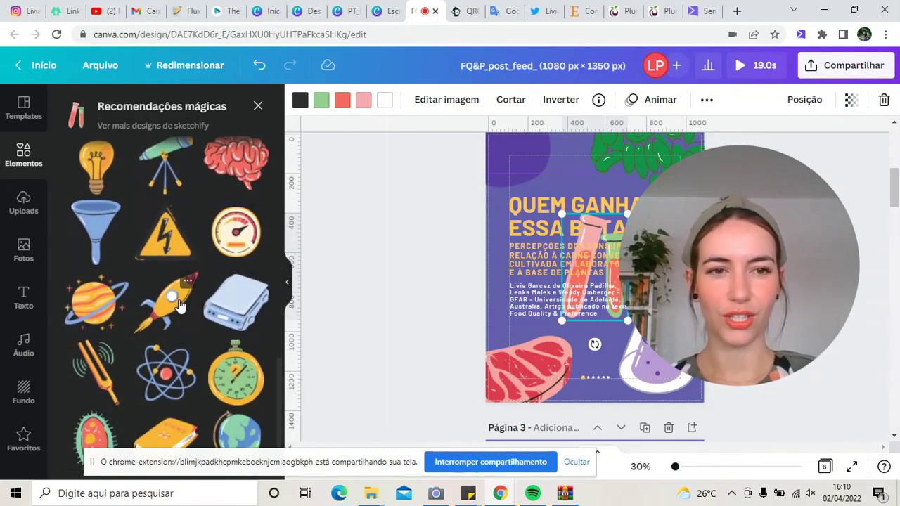
pyautogui.scroll(-2, 239, 279)
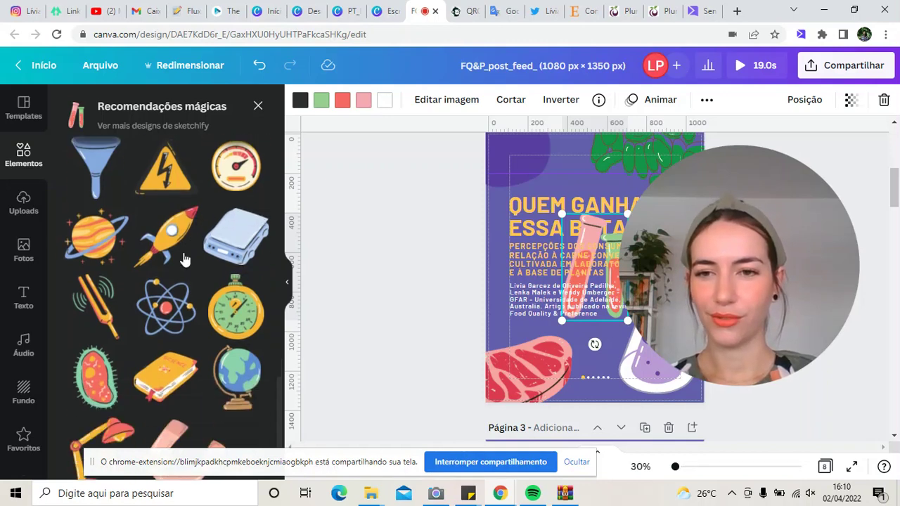
pyautogui.scroll(-1, 241, 279)
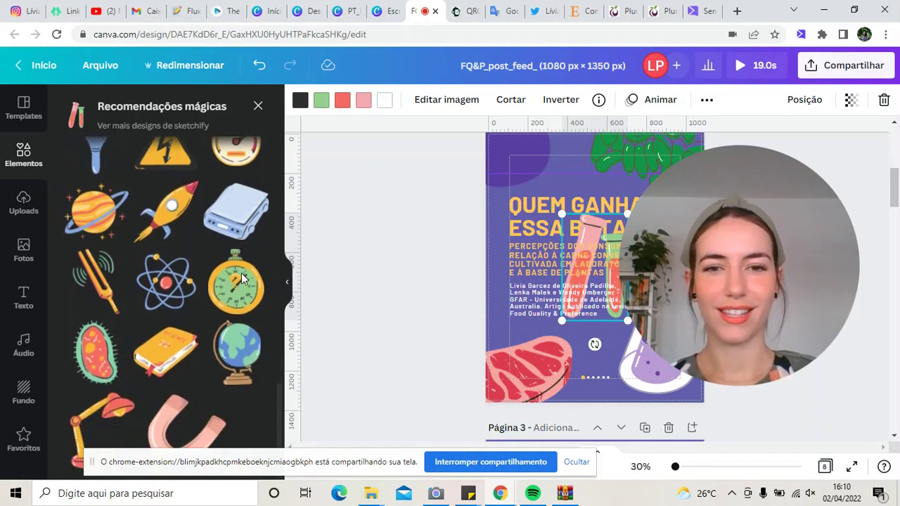
pyautogui.scroll(10, 241, 279)
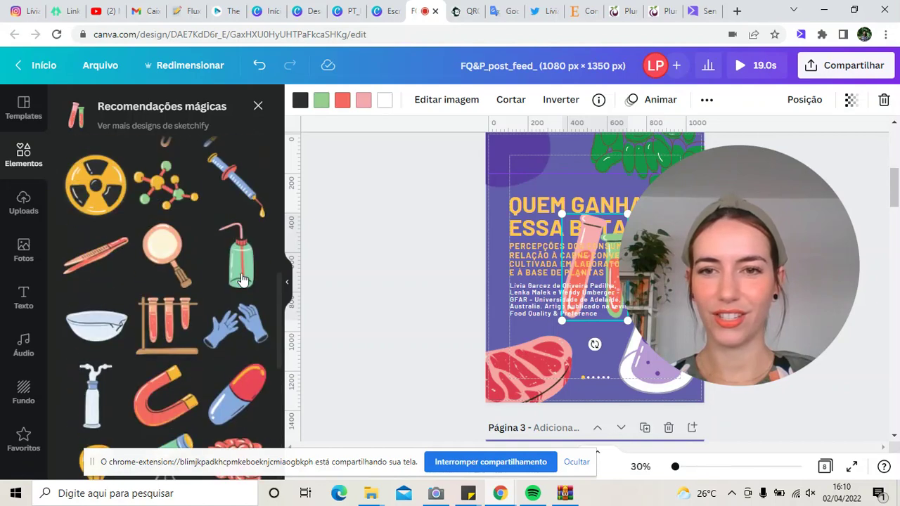
# Close the recommendations and delete the test tubes illustration from page 2
pyautogui.click(258, 105)
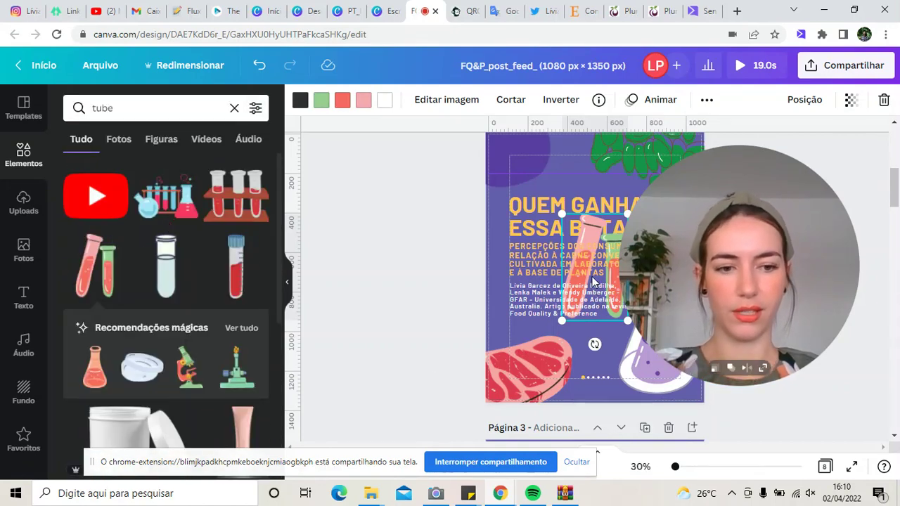
pyautogui.press('Delete')
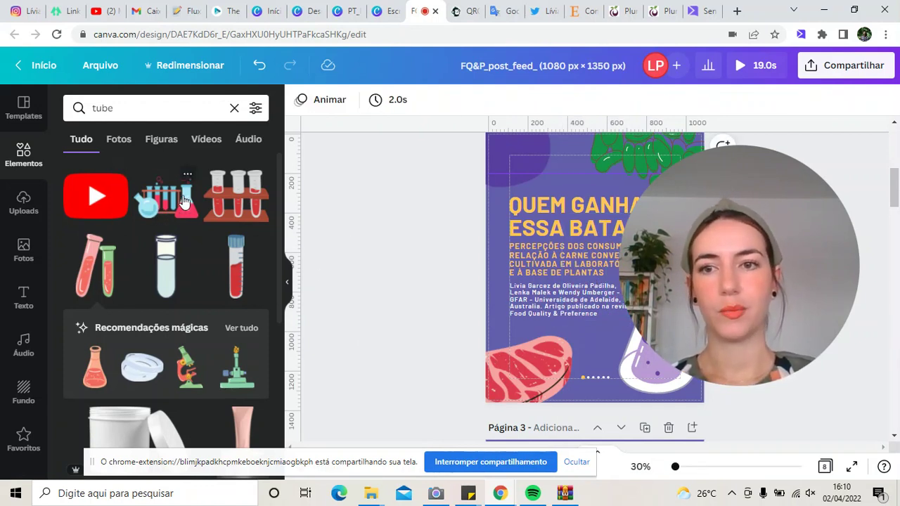
# Limit the "tube" results to photos and look through them
pyautogui.click(118, 141)
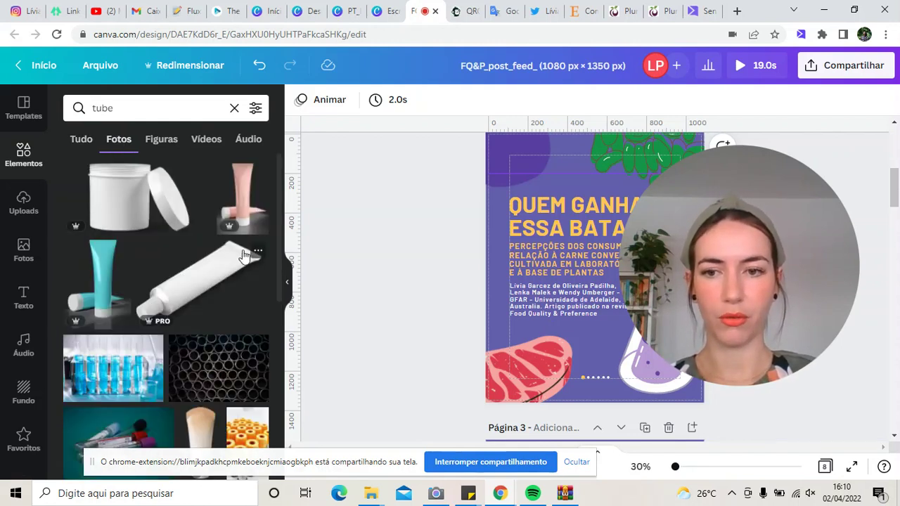
pyautogui.scroll(-3, 239, 254)
pyautogui.scroll(-2, 243, 256)
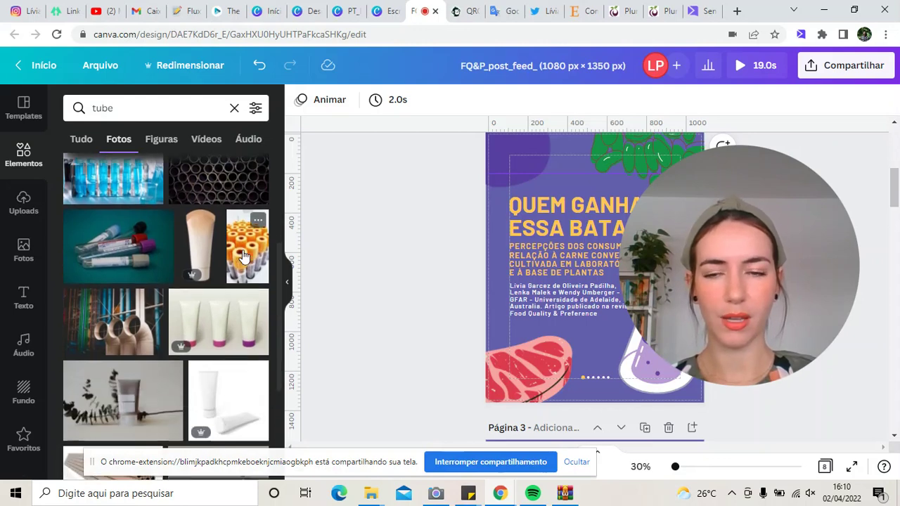
pyautogui.scroll(-2, 243, 256)
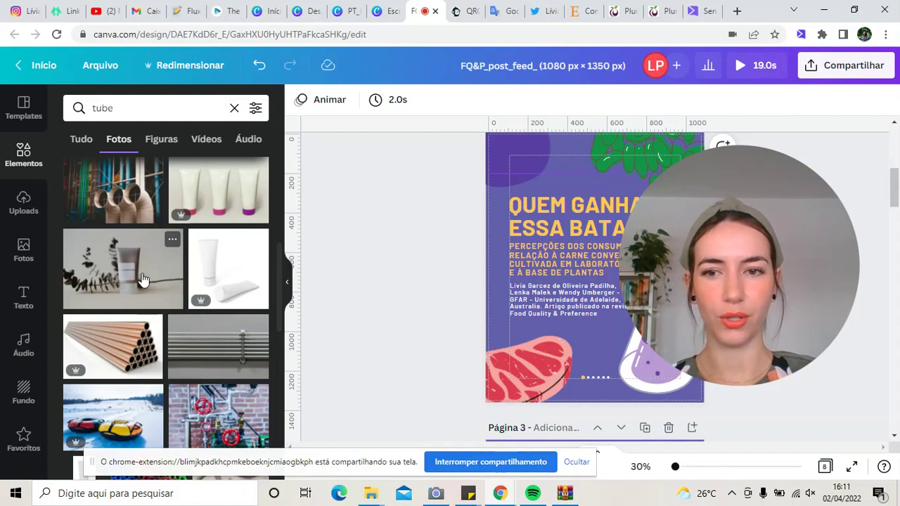
# Try the grey cosmetic tube photo and the white tubes photo on page 2, deleting each one from the cover
pyautogui.click(141, 280)
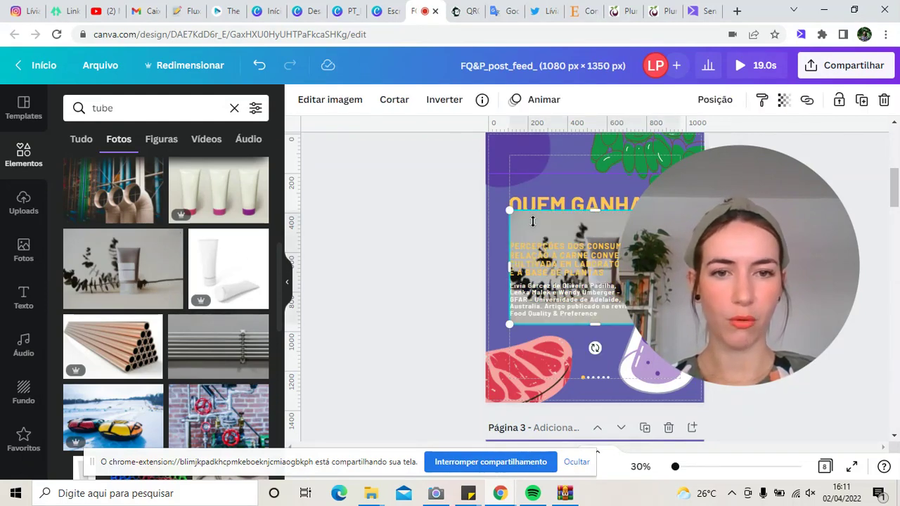
pyautogui.moveTo(535, 230); pyautogui.dragTo(517, 174)
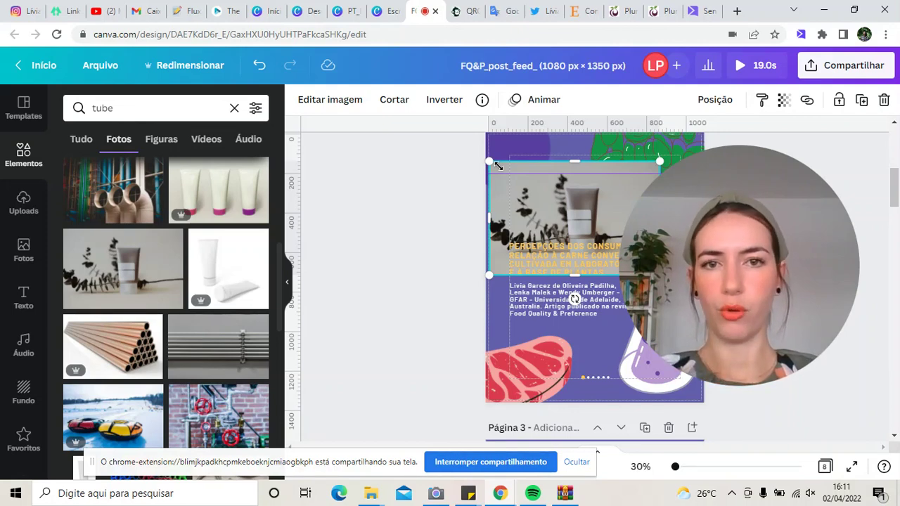
pyautogui.press('Delete')
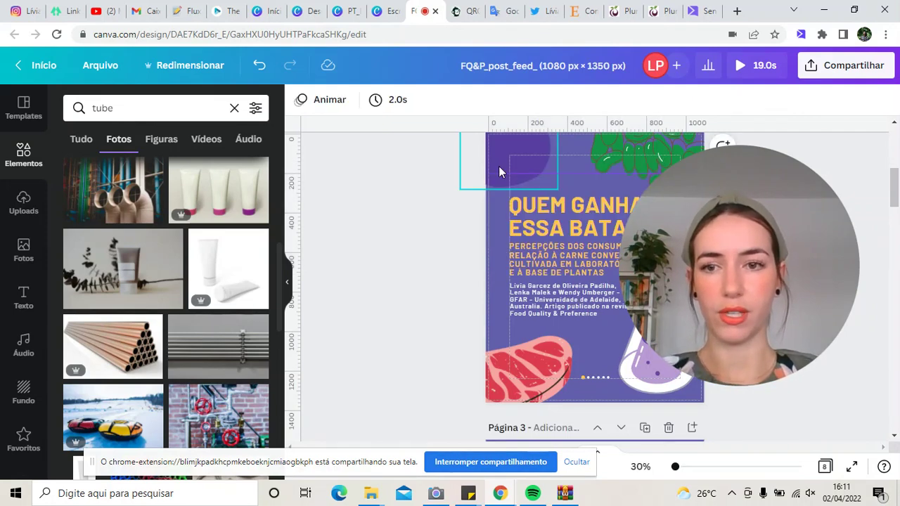
pyautogui.click(246, 281)
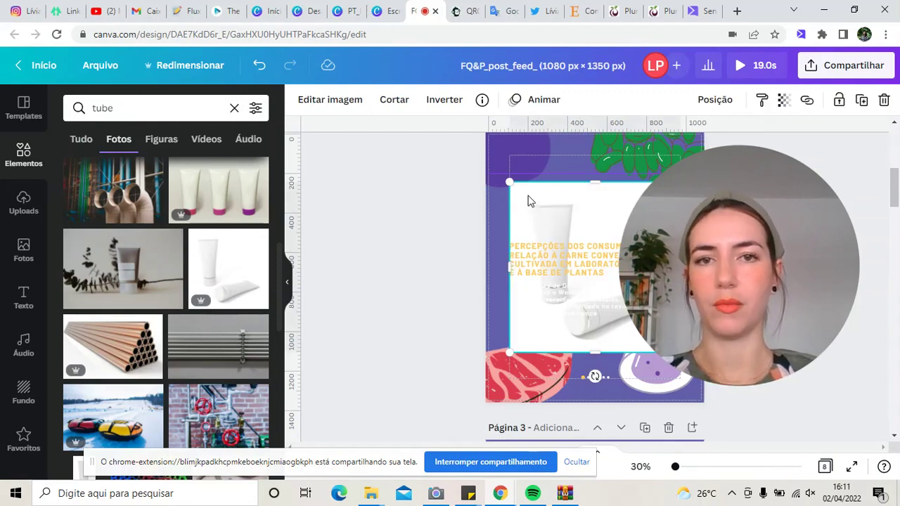
pyautogui.press('Delete')
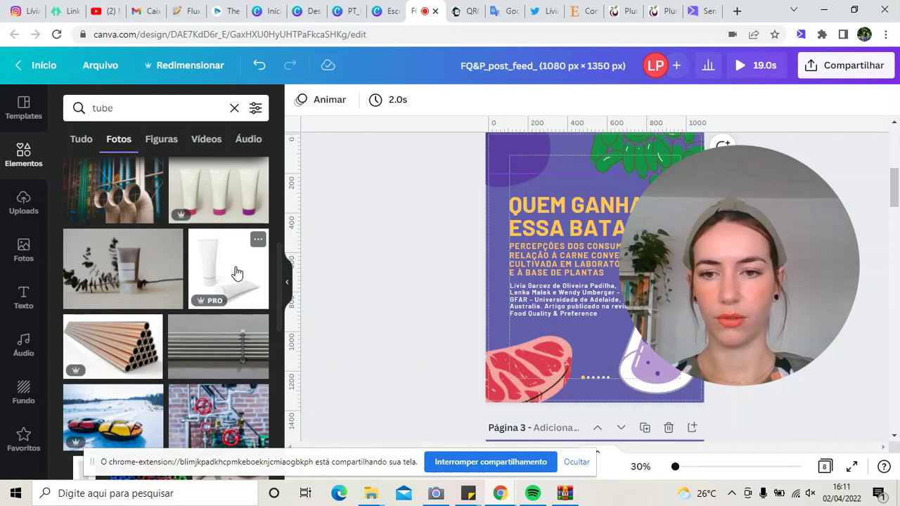
# Browse further "tube" photos and compare the figure, video and audio results for the same search
pyautogui.scroll(-10, 236, 273)
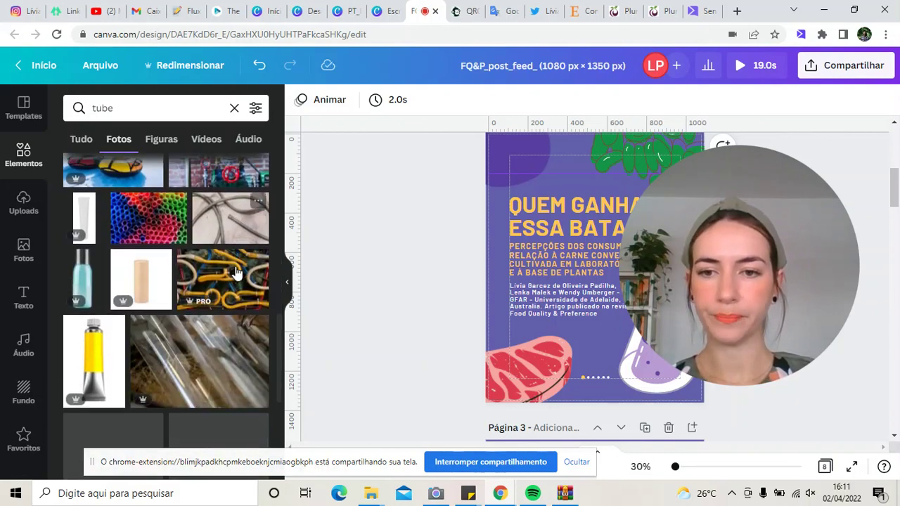
pyautogui.scroll(-5, 236, 273)
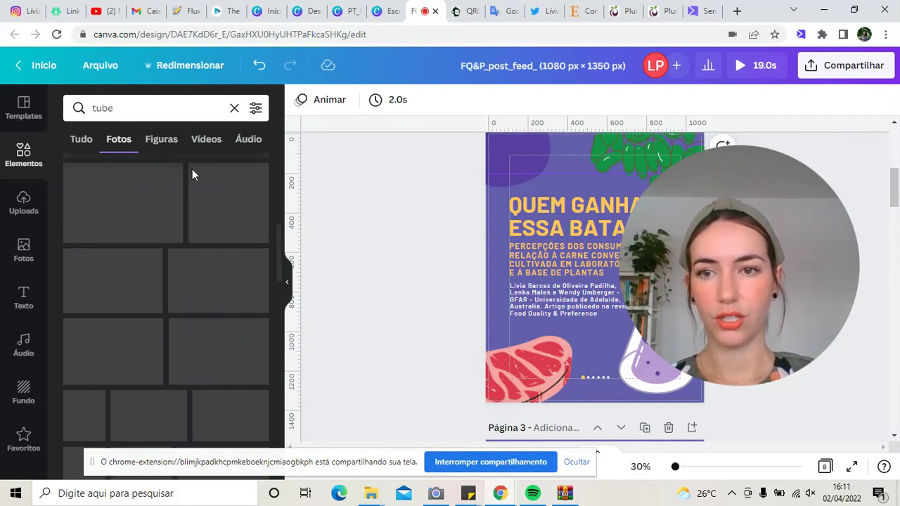
pyautogui.click(167, 140)
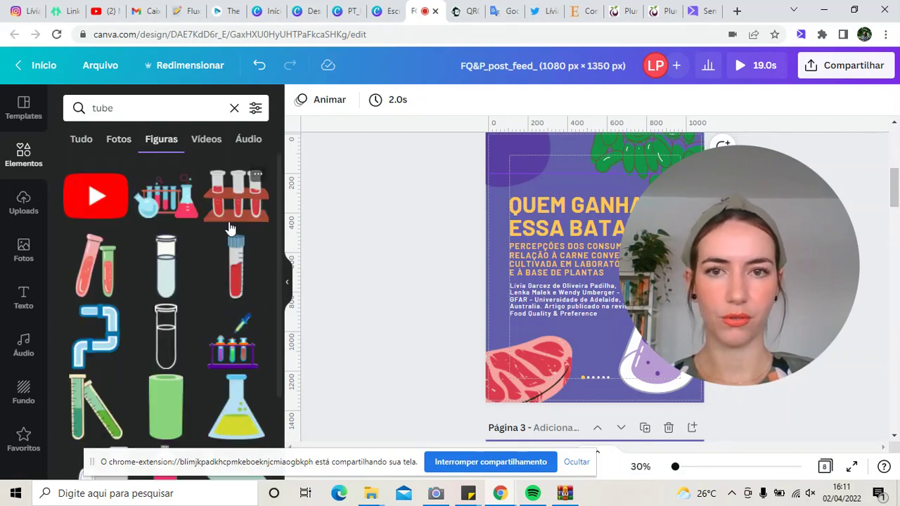
pyautogui.click(206, 141)
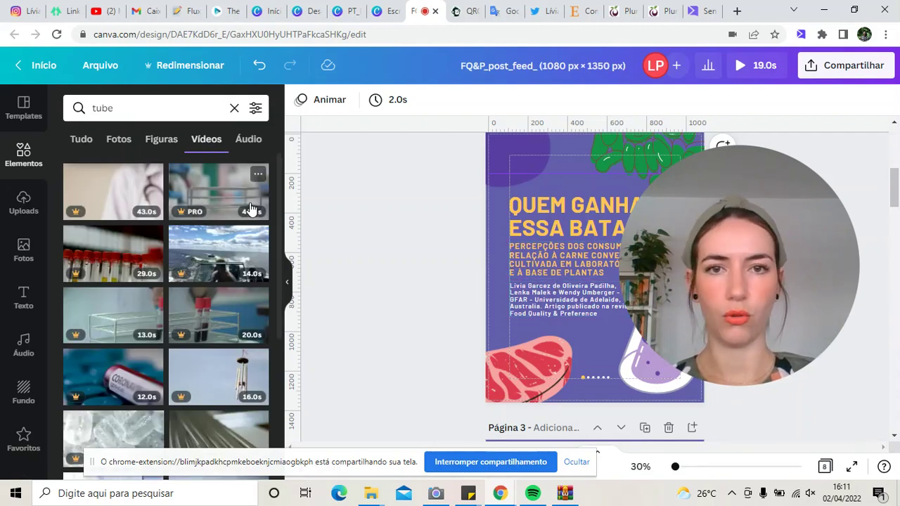
pyautogui.click(257, 146)
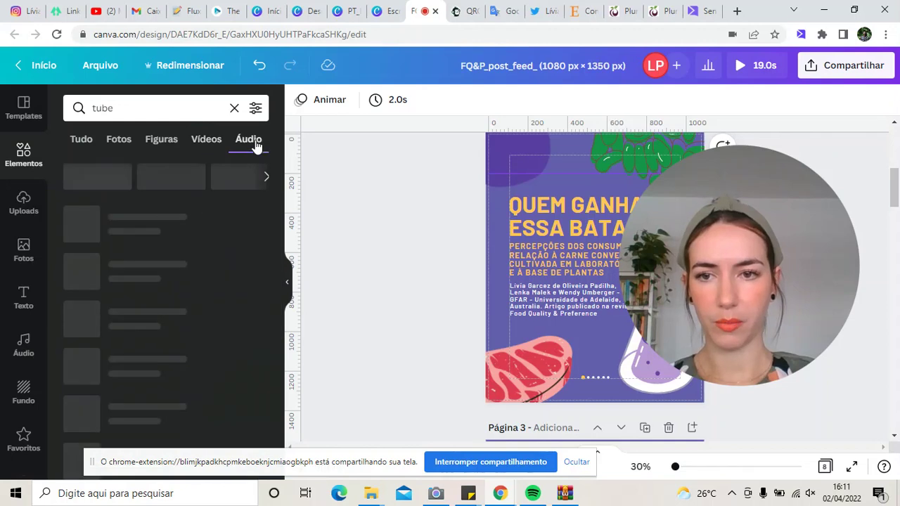
# Try the University of Adelaide logo from the uploads on page 2, view the file upload dialog, and delete the logo
pyautogui.click(24, 209)
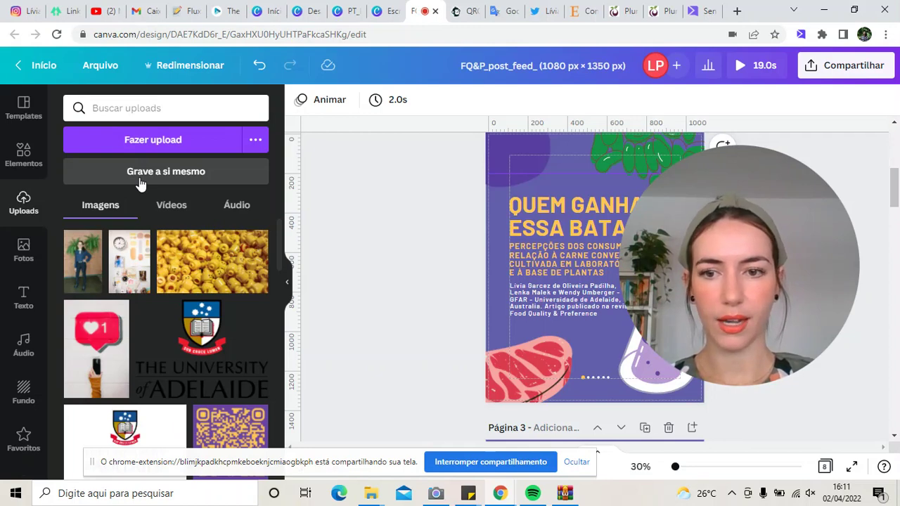
pyautogui.click(218, 340)
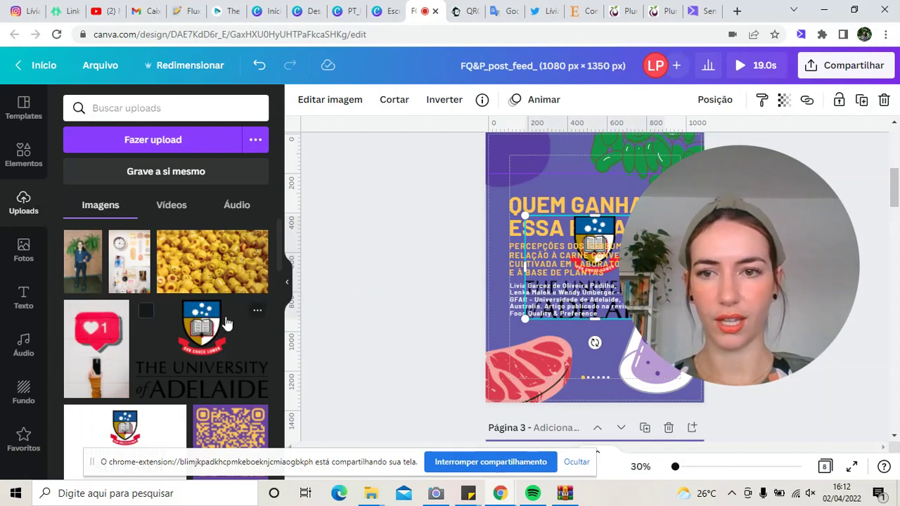
pyautogui.click(151, 141)
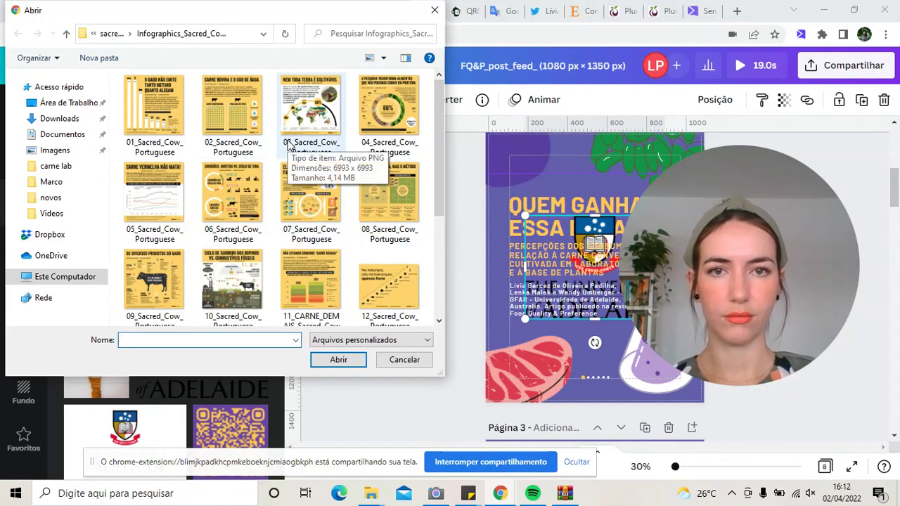
pyautogui.click(434, 11)
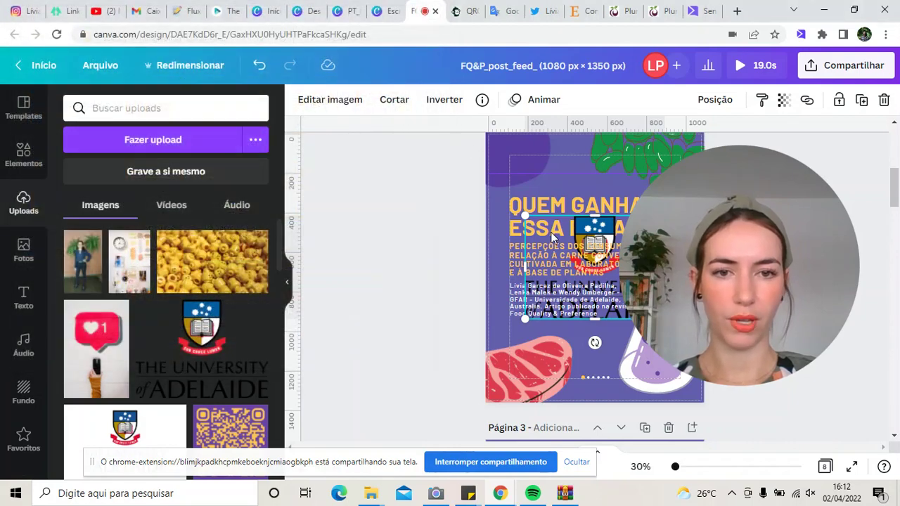
pyautogui.click(287, 283)
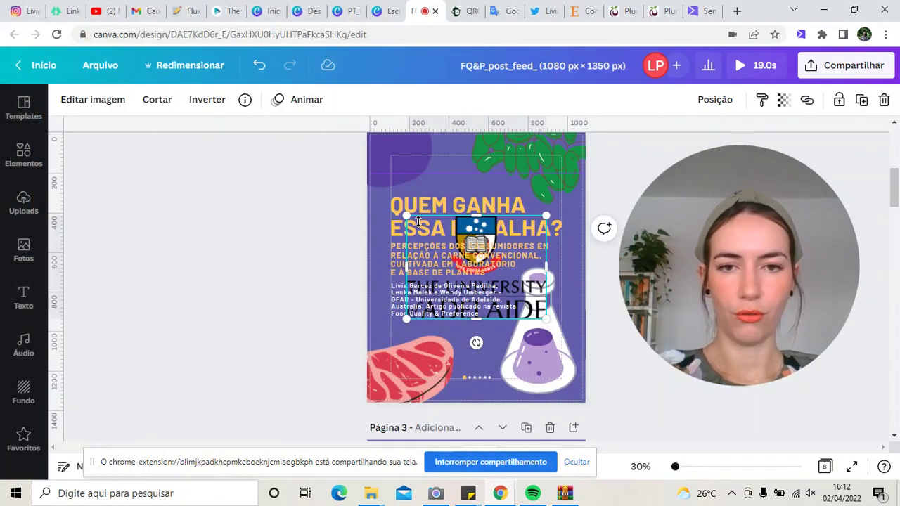
pyautogui.press('Delete')
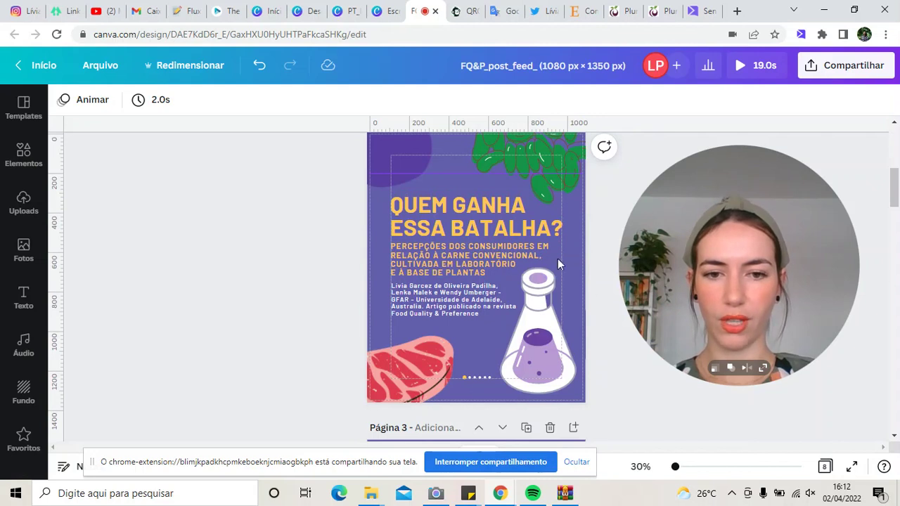
# Hide the screen-sharing notice, show the page thumbnails and delete the purple page 3 that holds only placeholder paragraph text
pyautogui.click(577, 464)
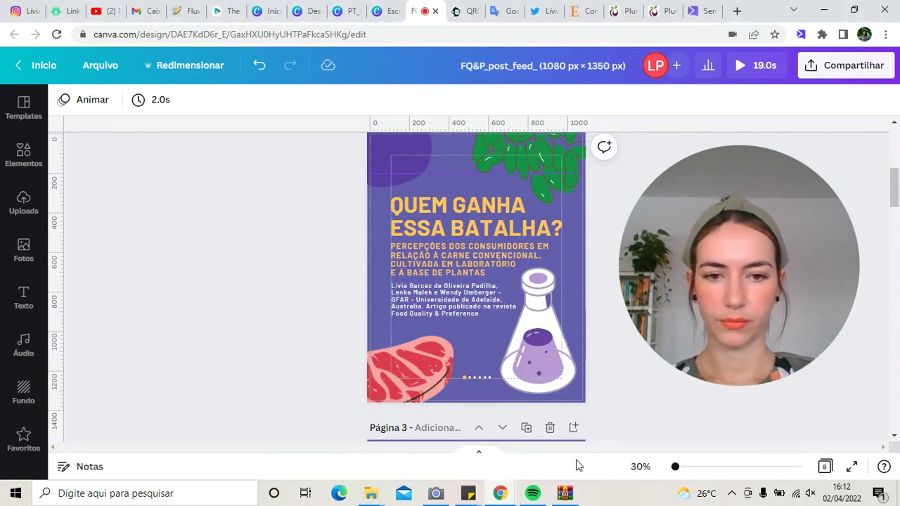
pyautogui.click(483, 456)
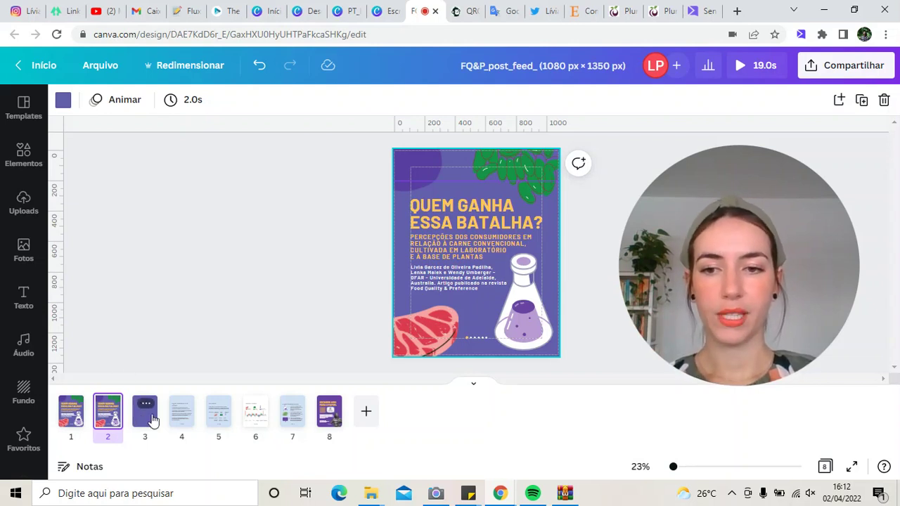
pyautogui.click(181, 421)
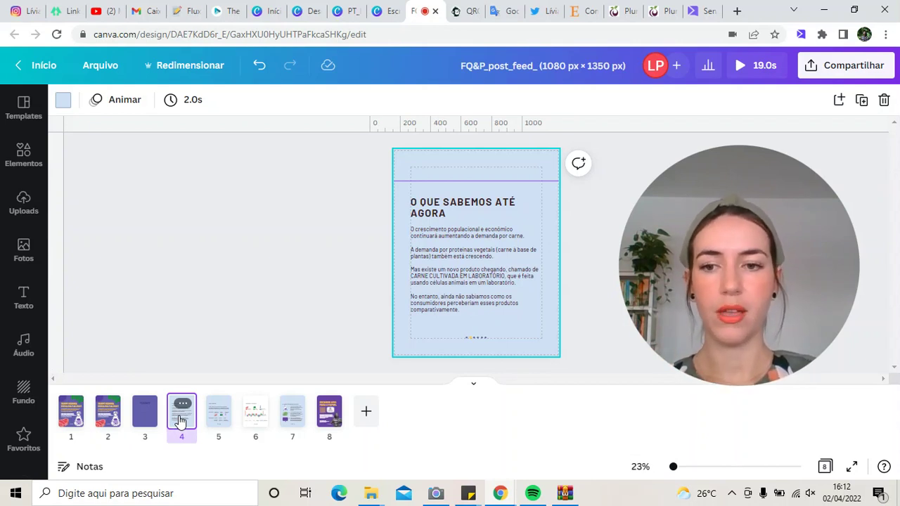
pyautogui.click(107, 414)
pyautogui.click(144, 416)
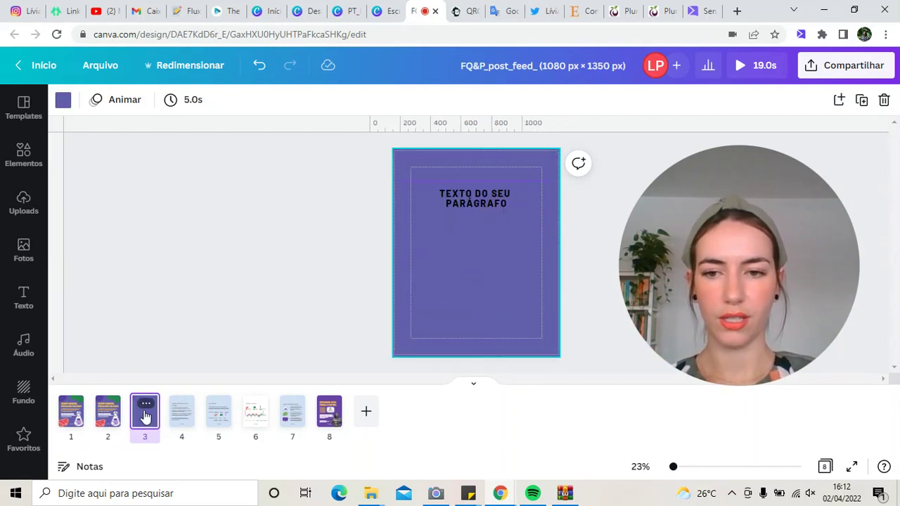
pyautogui.click(146, 404)
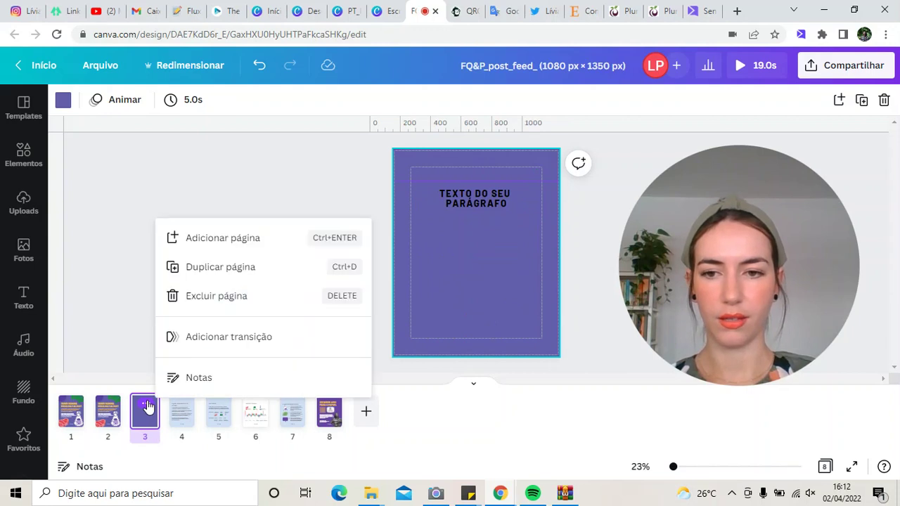
pyautogui.click(190, 298)
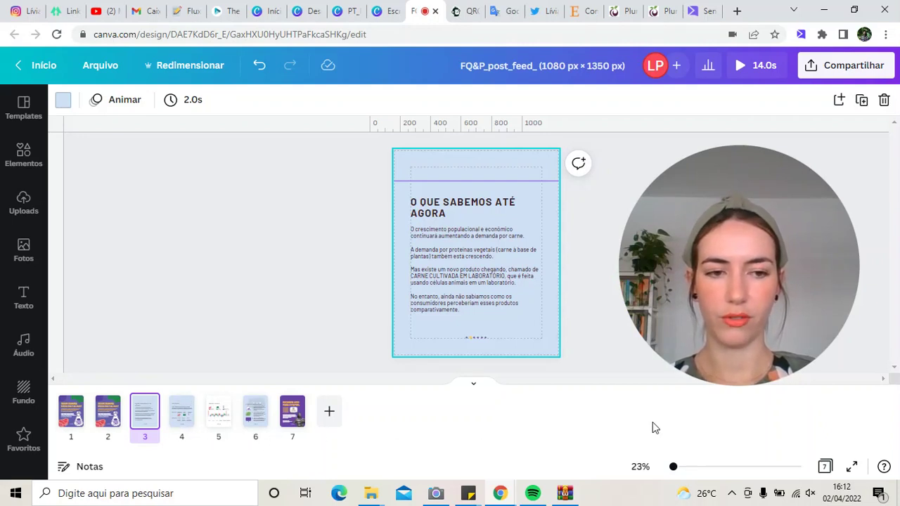
# Look over all the pages in the grid overview and read the "O que sabemos até agora" page at 39% zoom
pyautogui.click(826, 468)
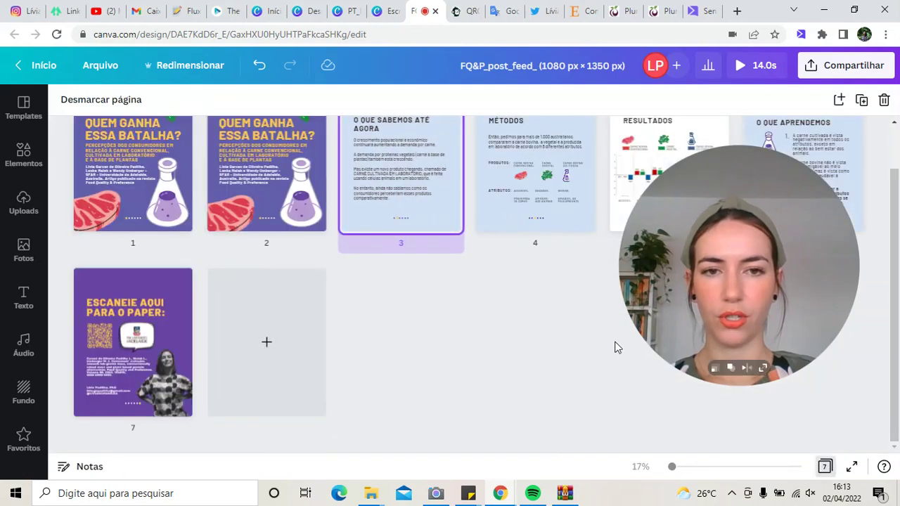
pyautogui.scroll(1, 556, 358)
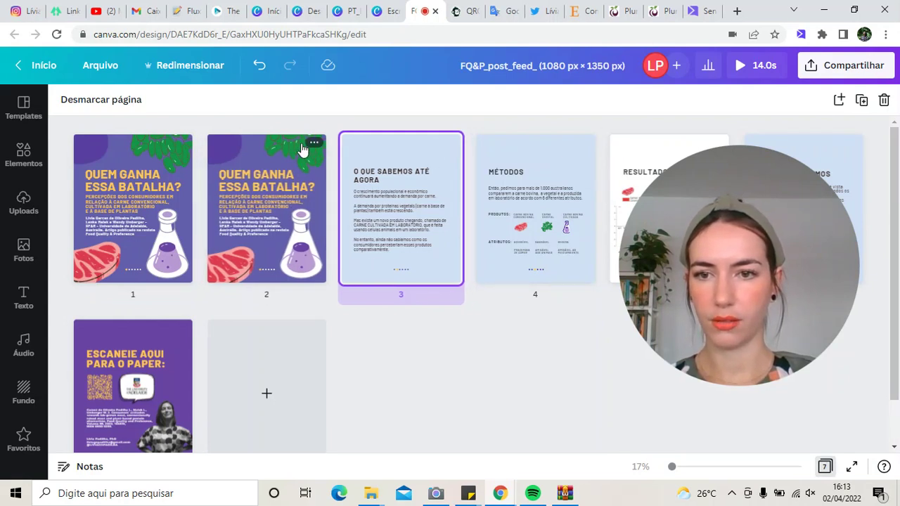
pyautogui.click(825, 468)
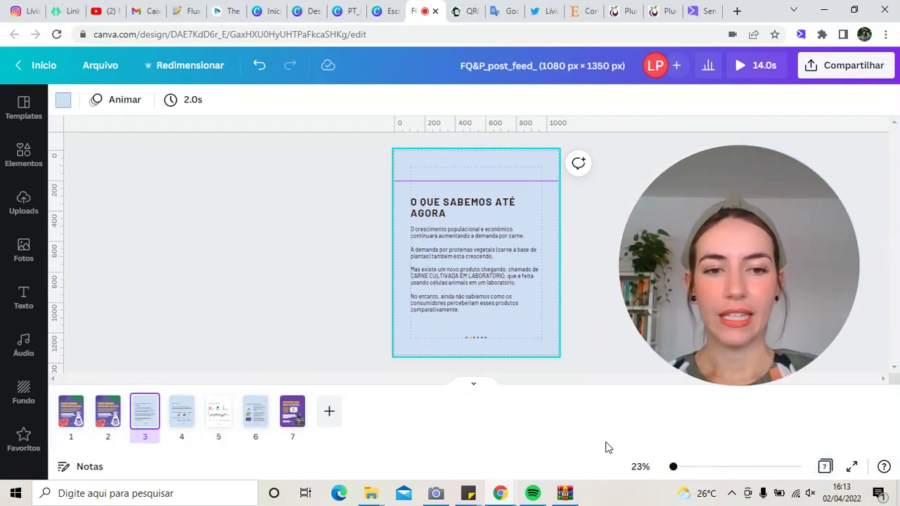
pyautogui.click(475, 389)
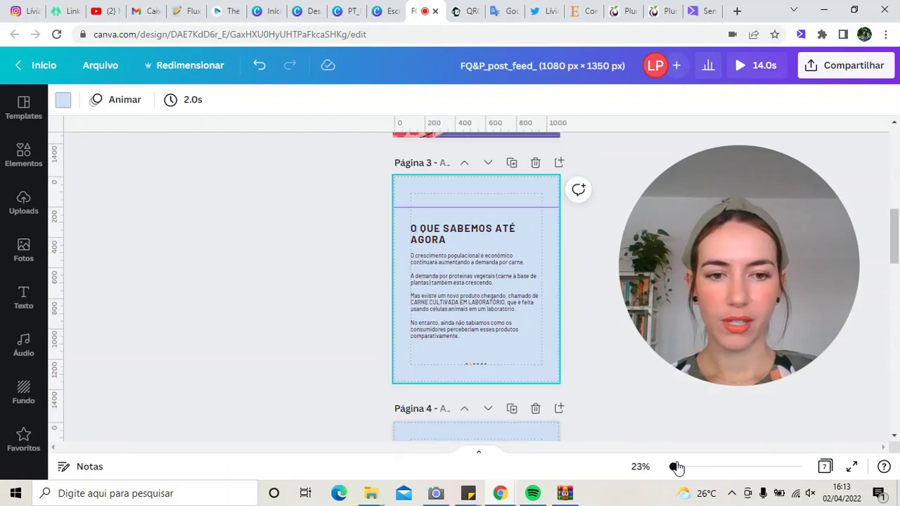
pyautogui.moveTo(673, 467); pyautogui.dragTo(678, 471)
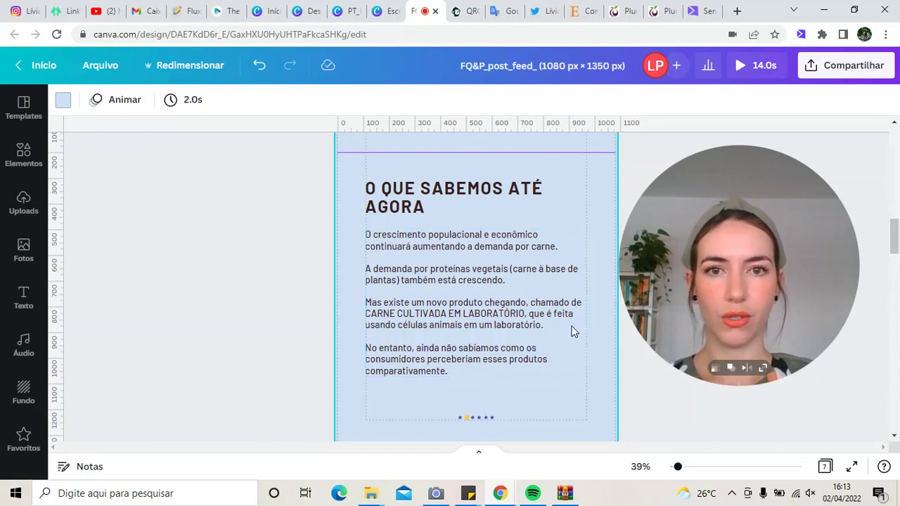
# Examine the meat, leaf and flask illustrations under the products on the "Métodos" page
pyautogui.scroll(-3, 538, 326)
pyautogui.scroll(-6, 539, 328)
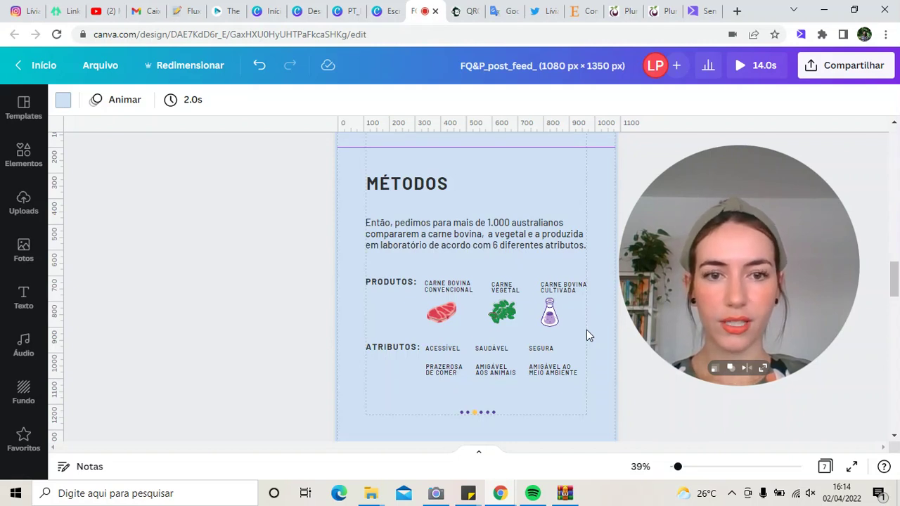
pyautogui.click(442, 312)
pyautogui.click(496, 309)
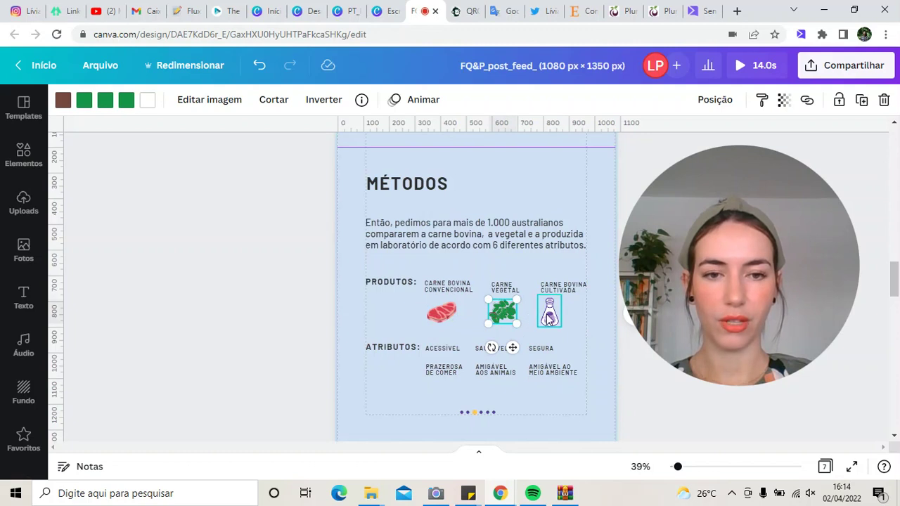
pyautogui.click(547, 313)
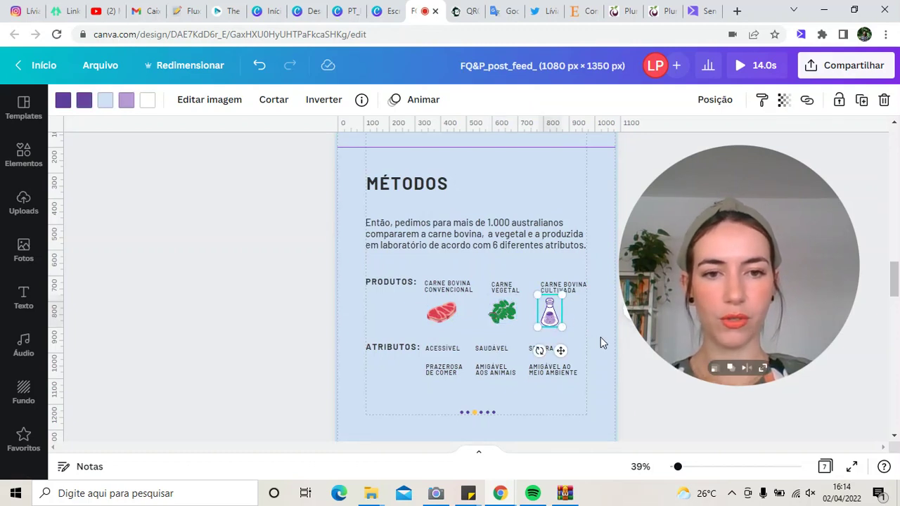
pyautogui.click(313, 342)
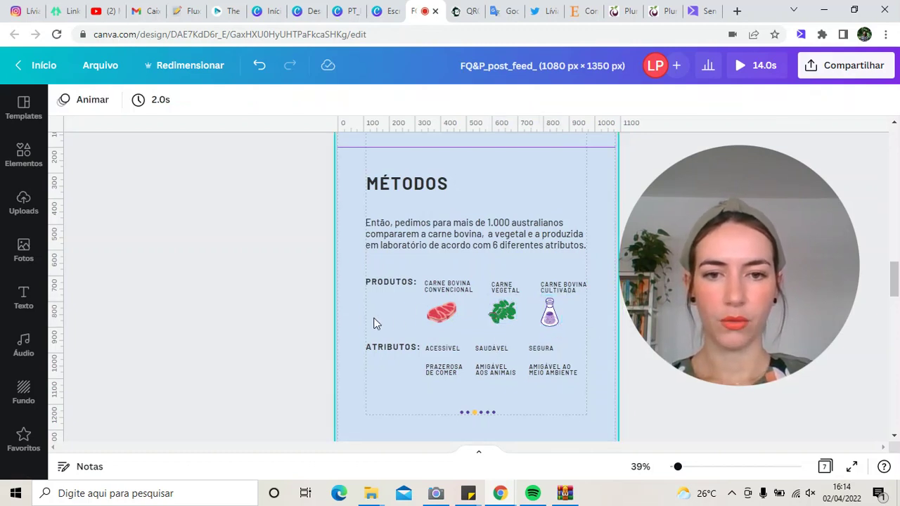
# Try deleting the three product illustrations on the "Métodos" page and pasting the copied text, and undo both changes
pyautogui.moveTo(478, 320); pyautogui.dragTo(566, 323)
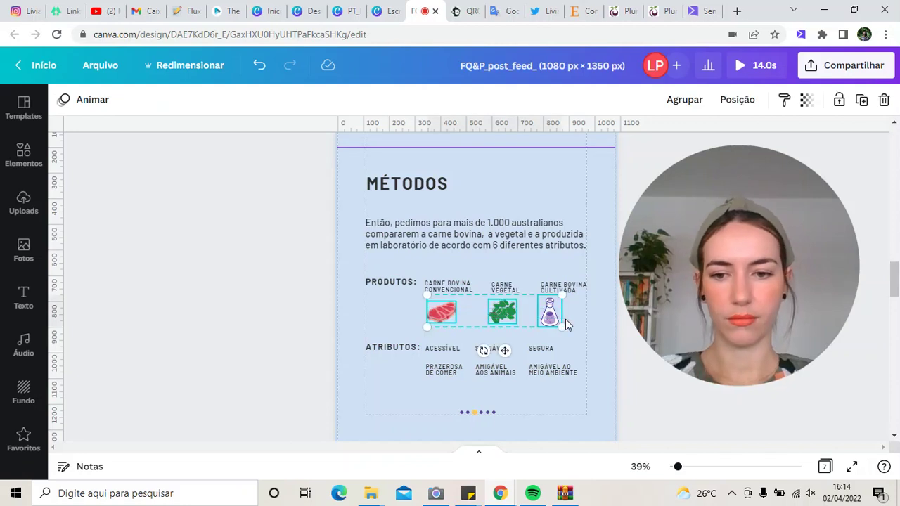
pyautogui.press('Delete')
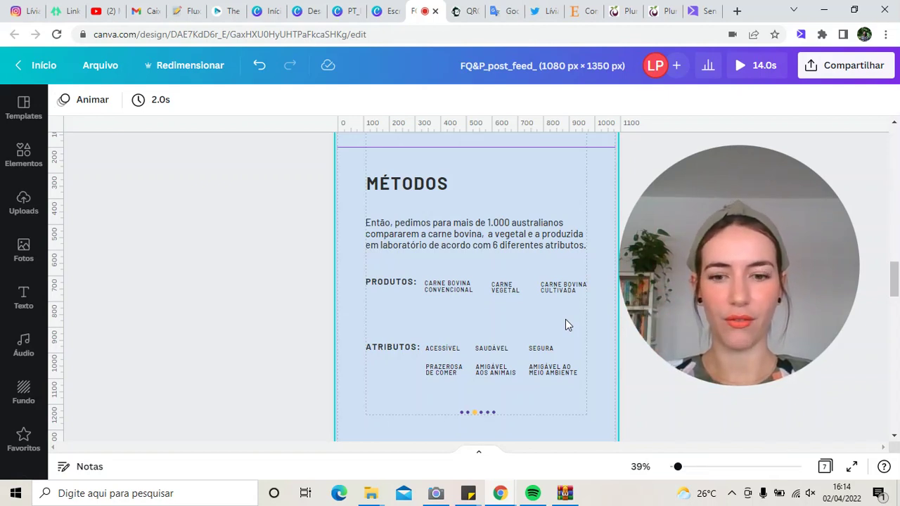
pyautogui.hotkey('ctrl', 'v')
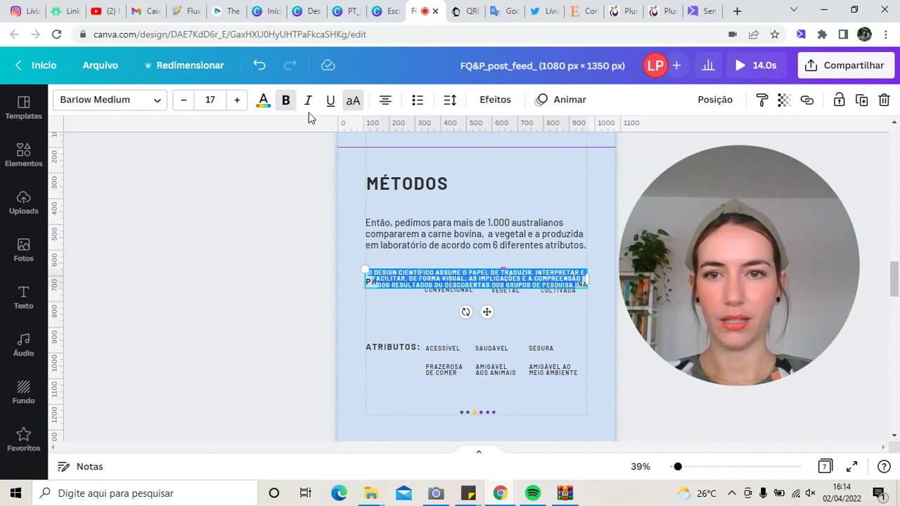
pyautogui.click(260, 66)
pyautogui.click(260, 66)
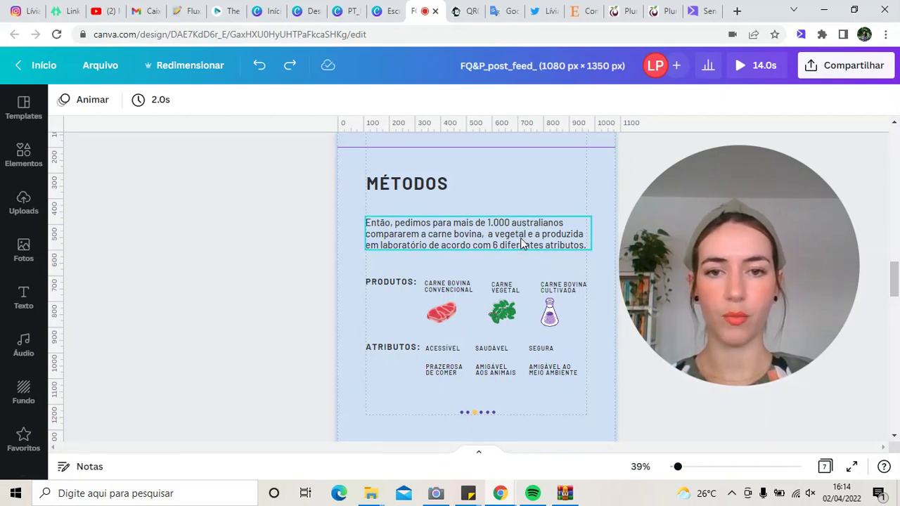
# Duplicate the "Métodos" page and move the "PRODUTOS:" label on the copy slightly down, level with the first product name
pyautogui.click(404, 287)
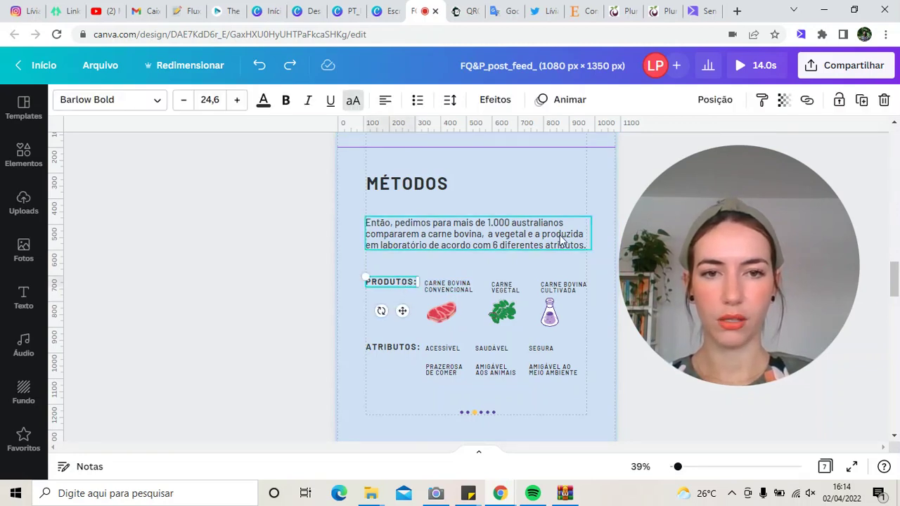
pyautogui.scroll(2, 572, 193)
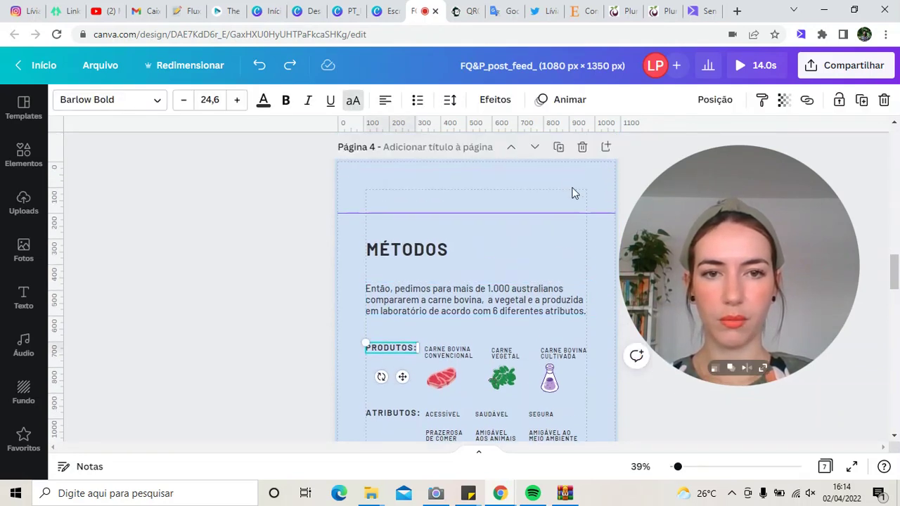
pyautogui.click(559, 147)
pyautogui.scroll(-2, 416, 267)
pyautogui.scroll(-2, 416, 268)
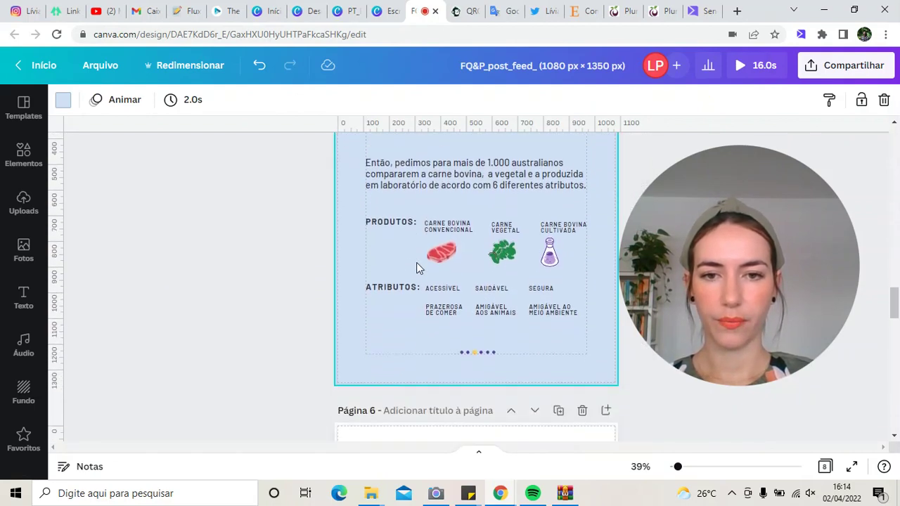
pyautogui.click(400, 218)
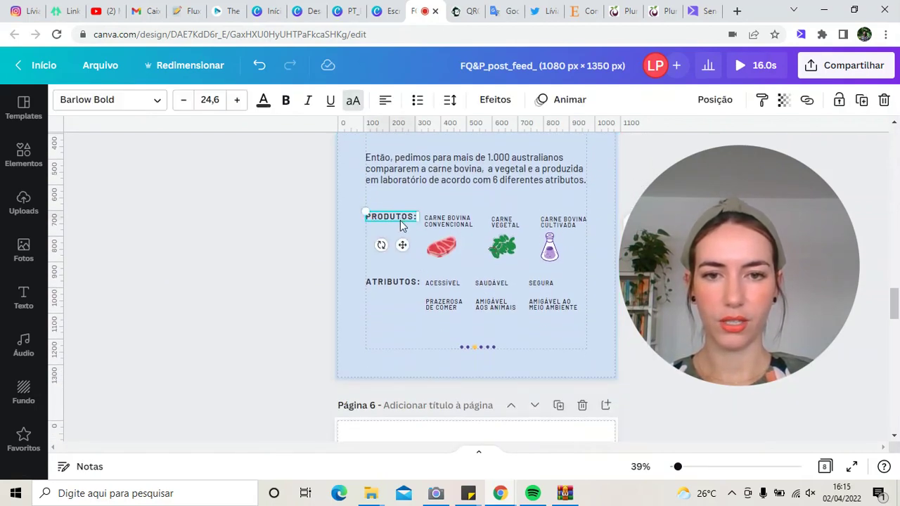
pyautogui.moveTo(400, 218); pyautogui.dragTo(398, 220)
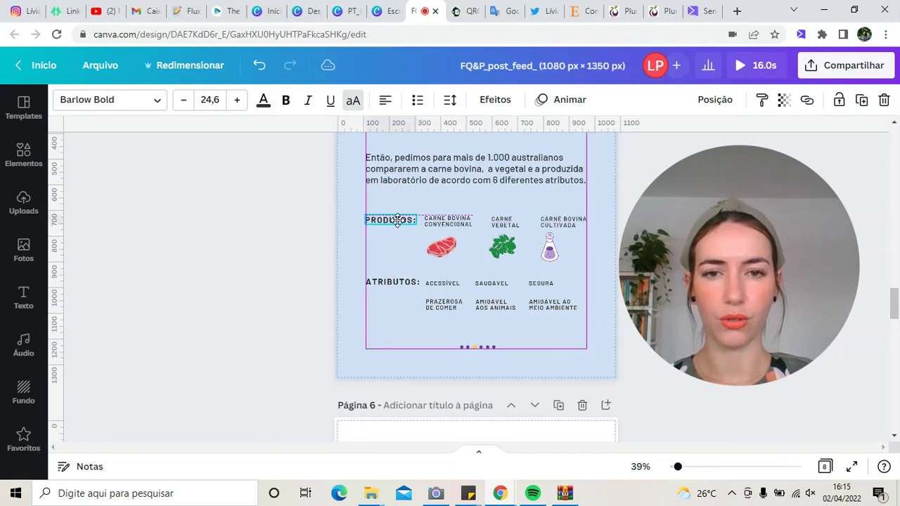
pyautogui.click(443, 251)
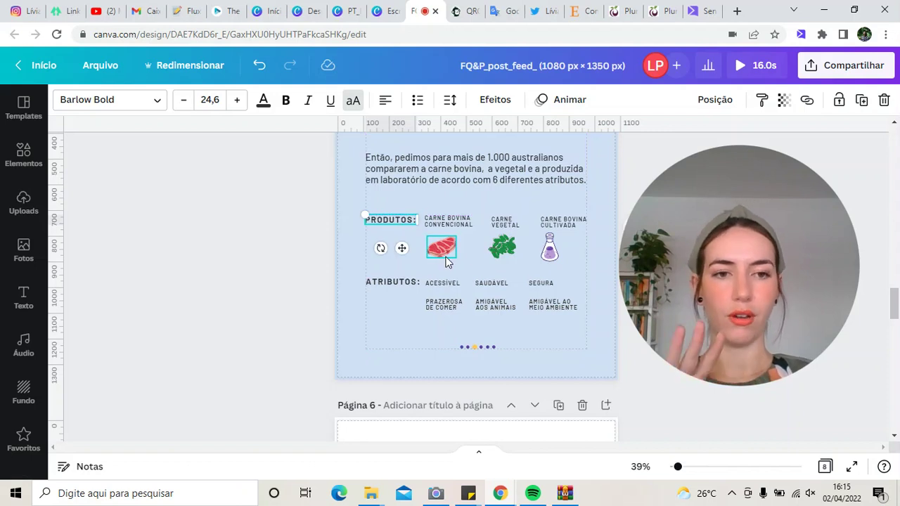
# Check the duplicated "Métodos" page in full-screen presentation and look over its layout back in the editor
pyautogui.click(851, 468)
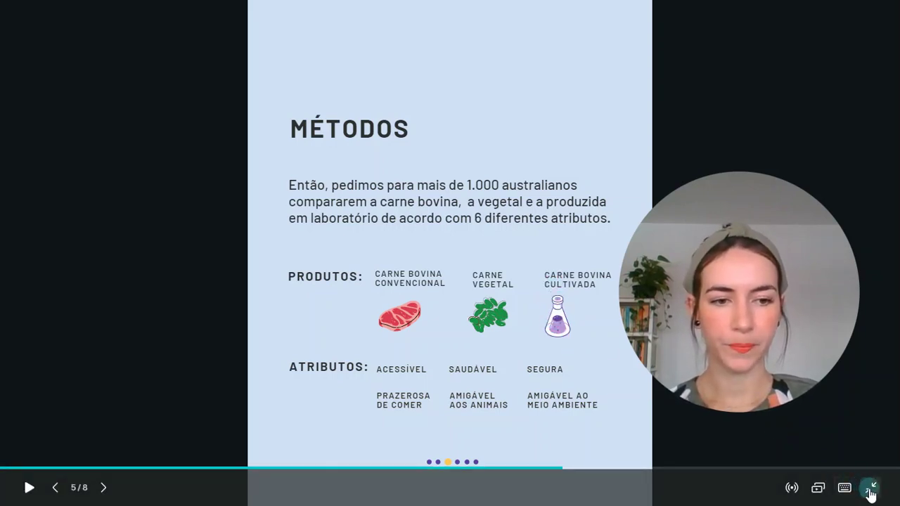
pyautogui.click(870, 491)
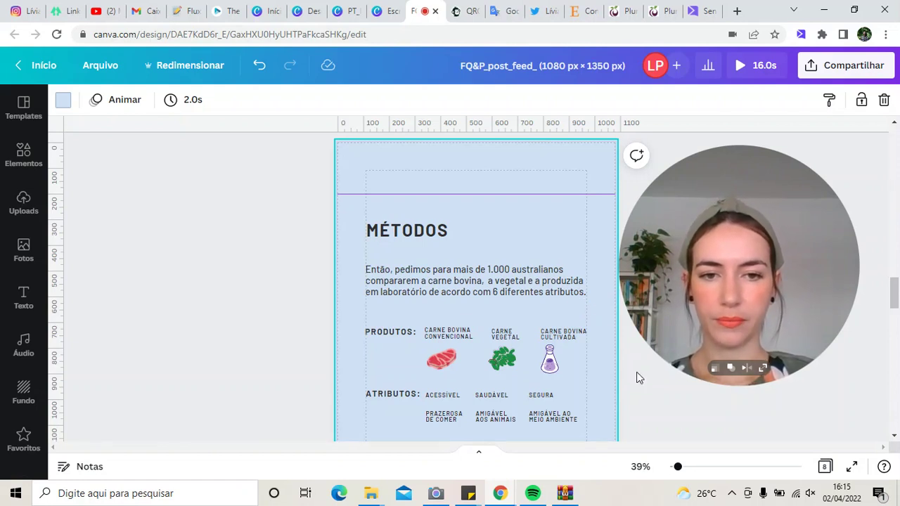
pyautogui.click(895, 437)
pyautogui.click(894, 440)
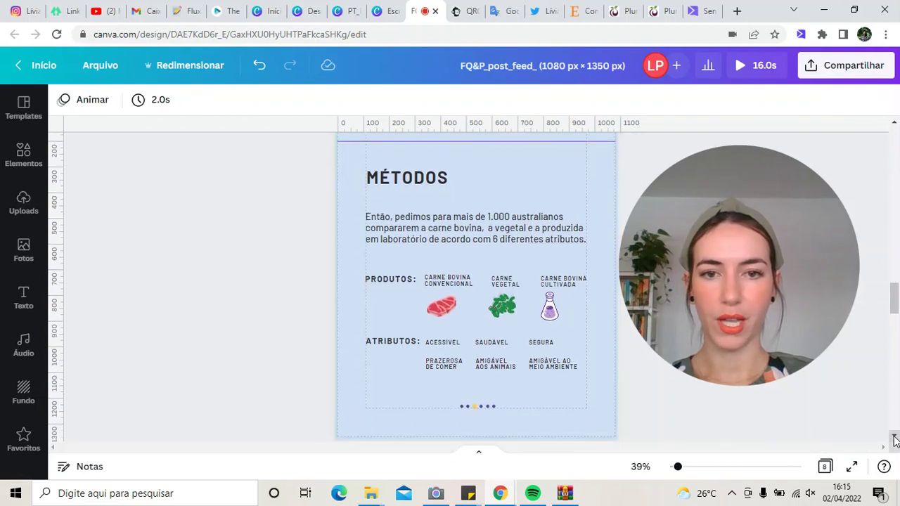
pyautogui.click(894, 440)
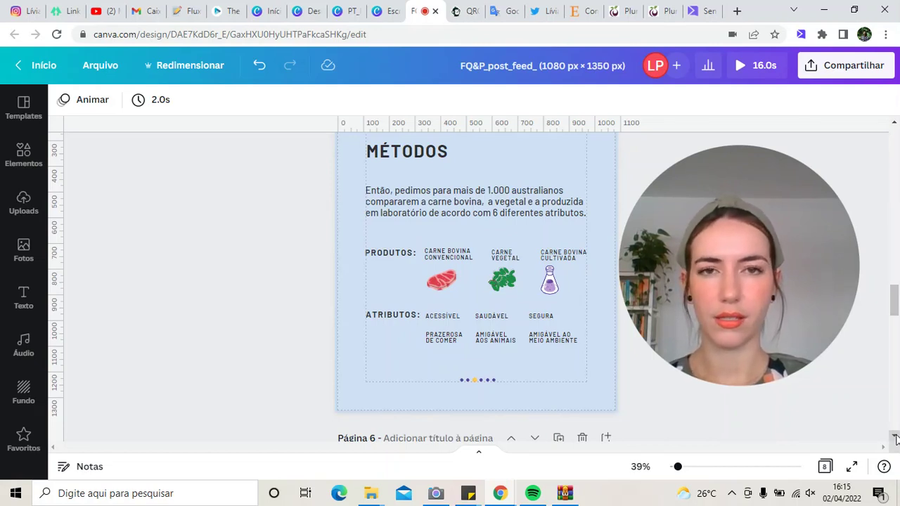
# Switch to the ScienceDirect article and examine Table 5 on respondents' beliefs about beef, plant-based and lab-grown attributes
pyautogui.click(894, 439)
pyautogui.click(895, 440)
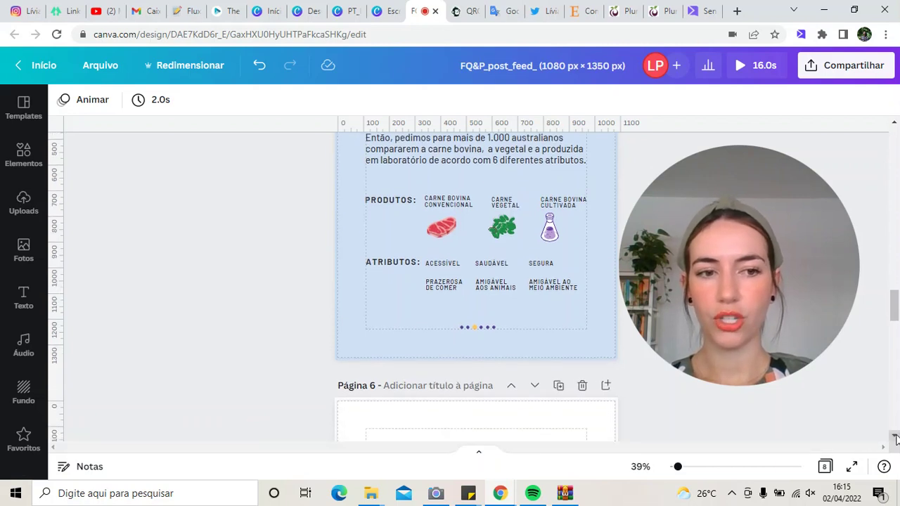
pyautogui.click(894, 440)
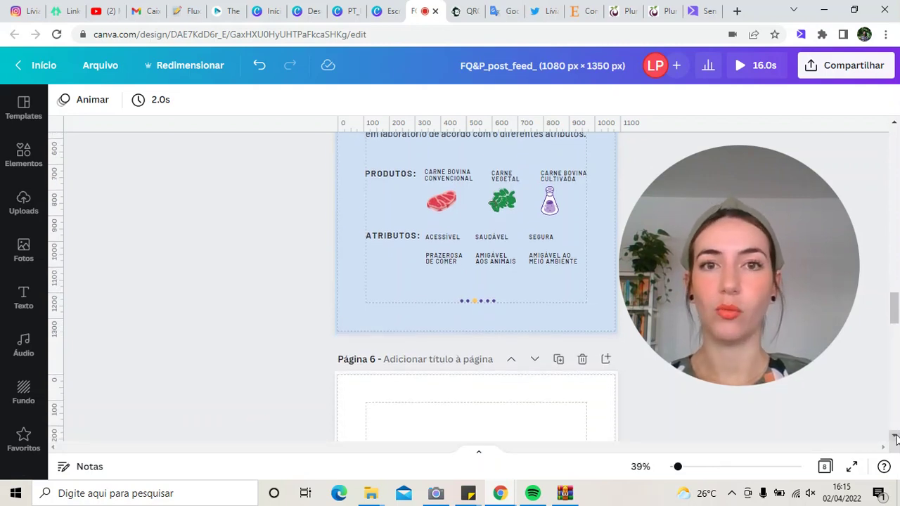
pyautogui.click(894, 440)
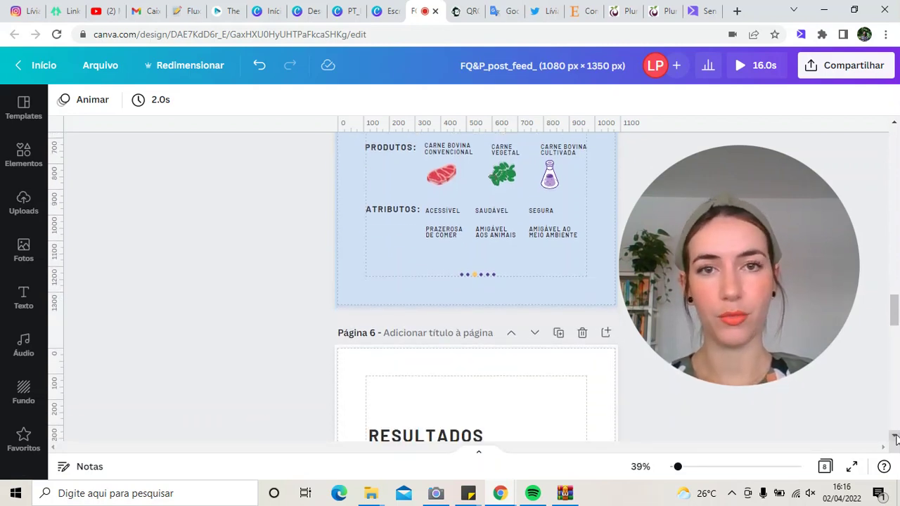
pyautogui.click(577, 13)
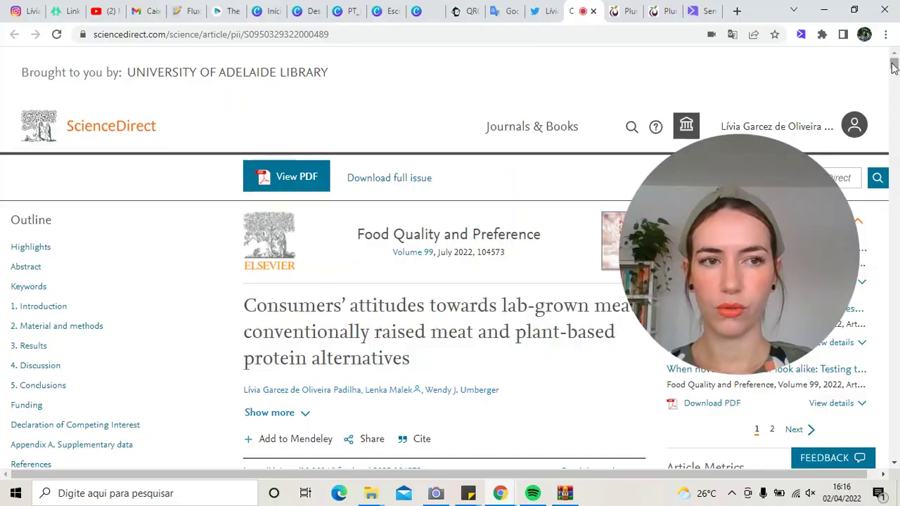
pyautogui.moveTo(894, 65); pyautogui.dragTo(872, 221)
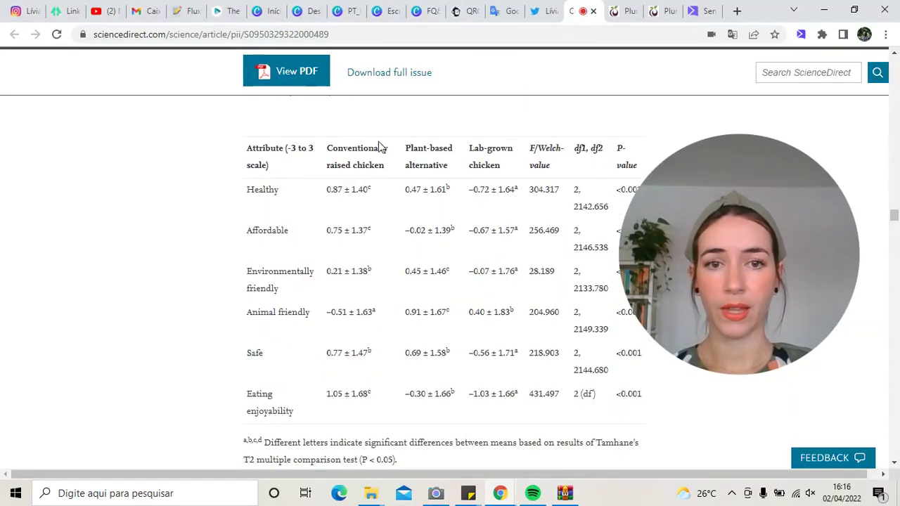
pyautogui.scroll(-6, 422, 232)
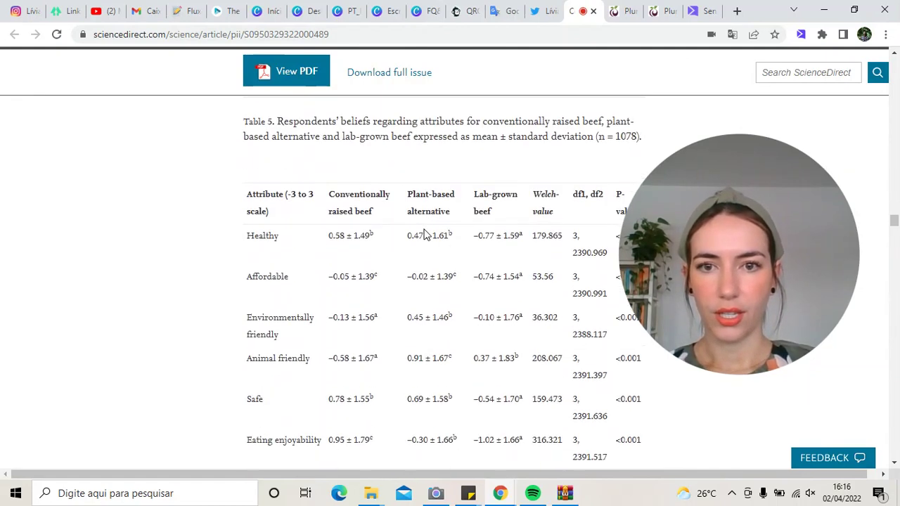
pyautogui.scroll(-1, 424, 235)
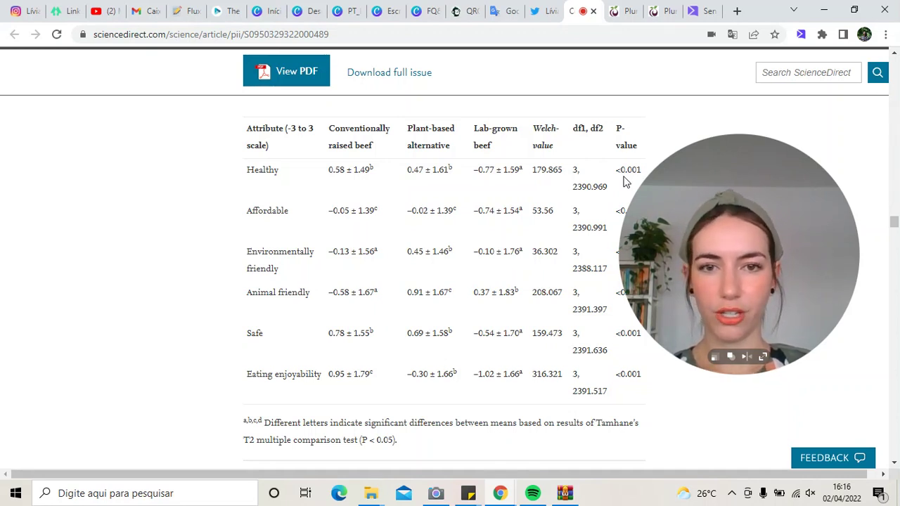
# Return to the Canva post design and view the "RESULTADOS" page with its bar chart in full-screen presentation
pyautogui.click(421, 16)
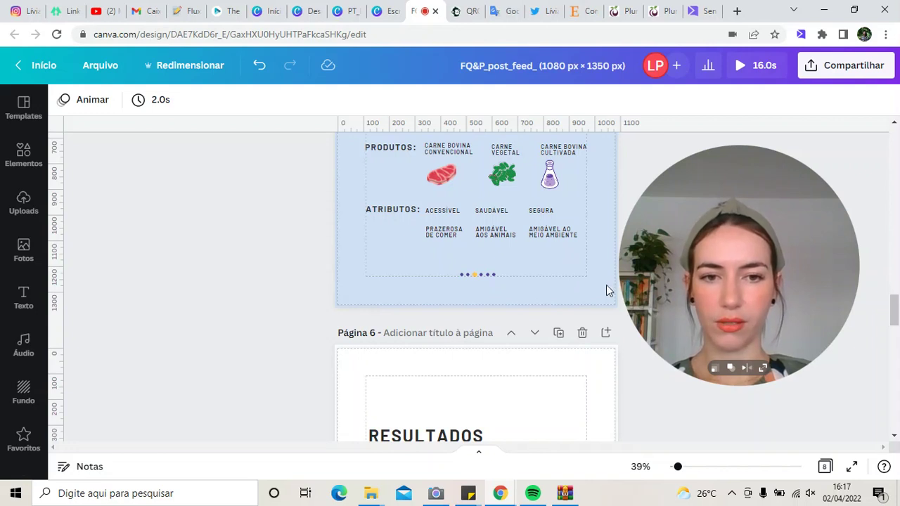
pyautogui.click(894, 438)
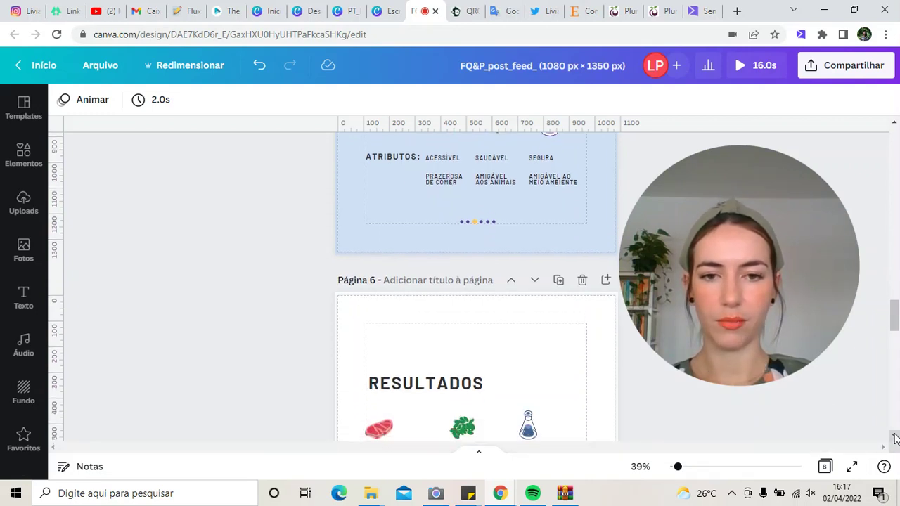
pyautogui.moveTo(895, 437); pyautogui.dragTo(895, 438)
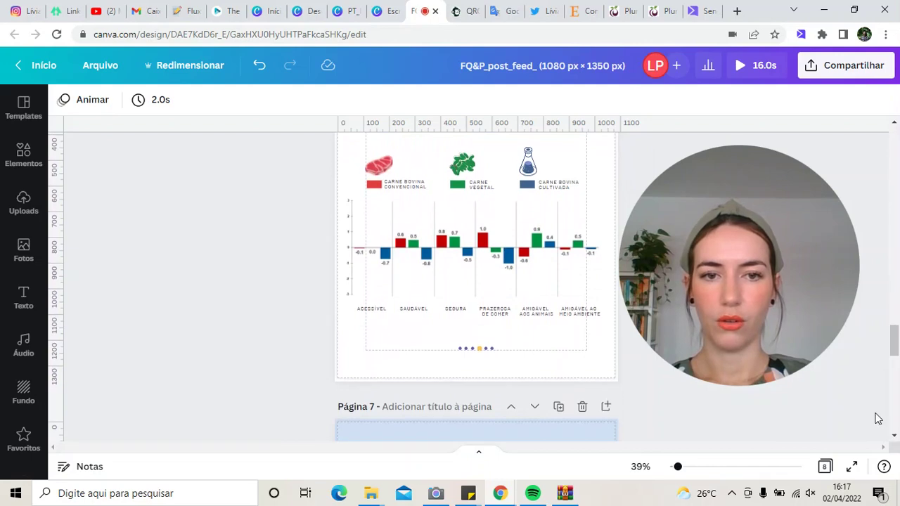
pyautogui.click(851, 469)
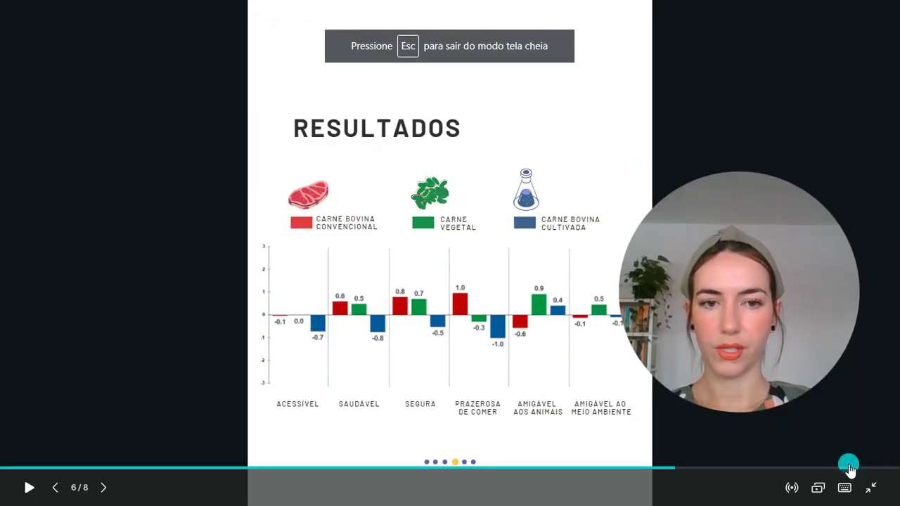
pyautogui.moveTo(734, 308); pyautogui.dragTo(770, 276)
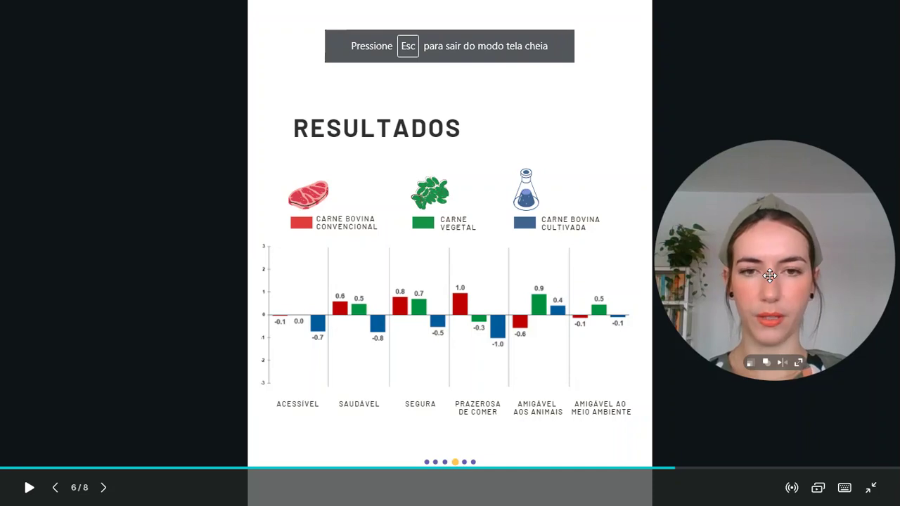
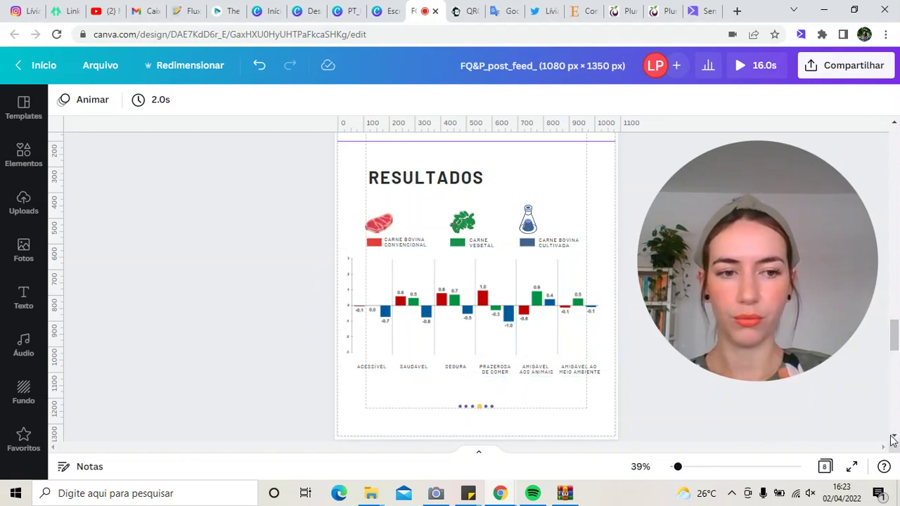
# Look over the "O QUE APRENDEMOS" page and examine the progress dots at the foot of it and the "RESULTADOS" page
pyautogui.scroll(-5, 893, 439)
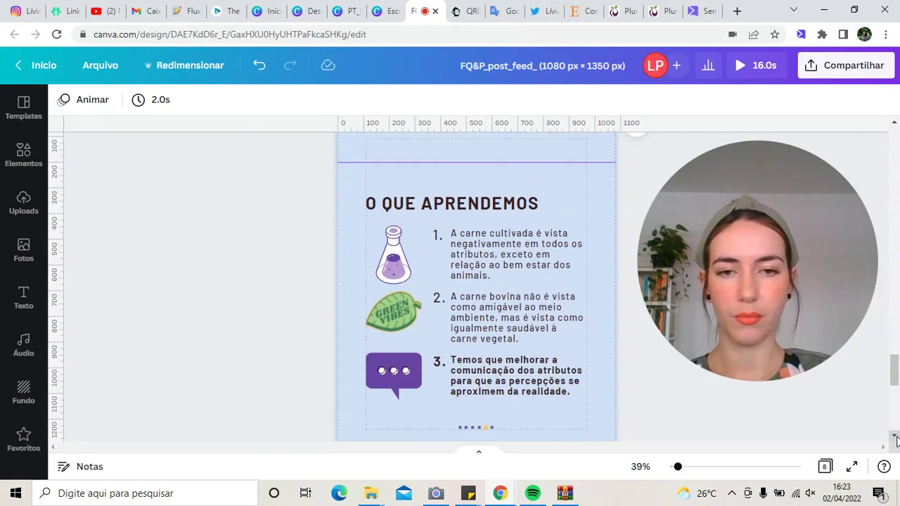
pyautogui.scroll(-4, 896, 440)
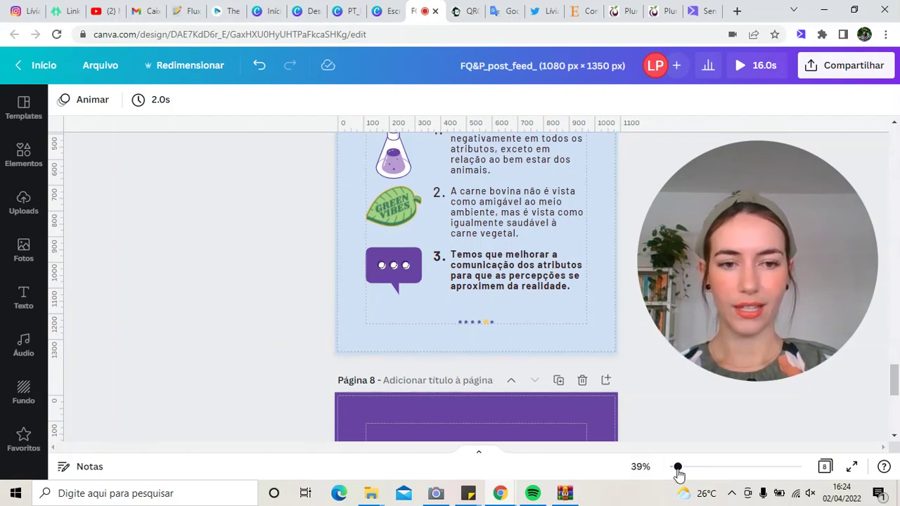
pyautogui.moveTo(677, 469); pyautogui.dragTo(681, 467)
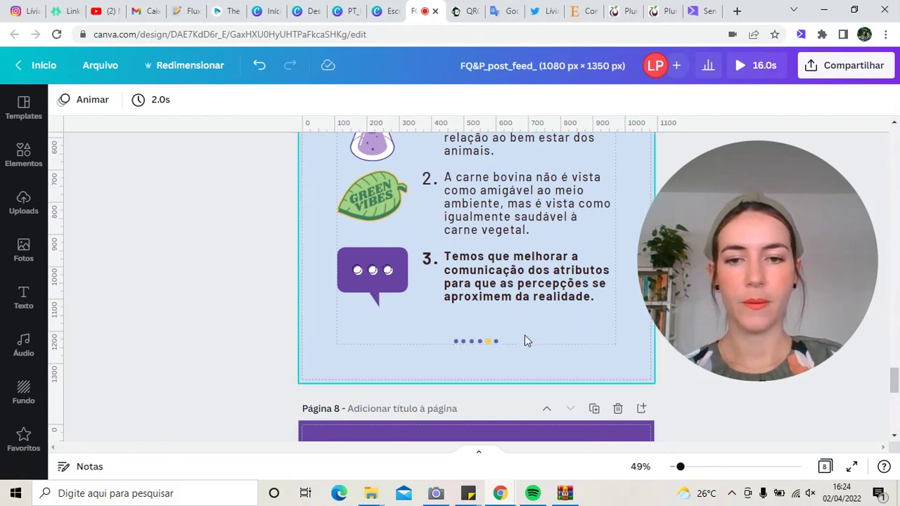
pyautogui.scroll(2, 557, 327)
pyautogui.scroll(10, 558, 327)
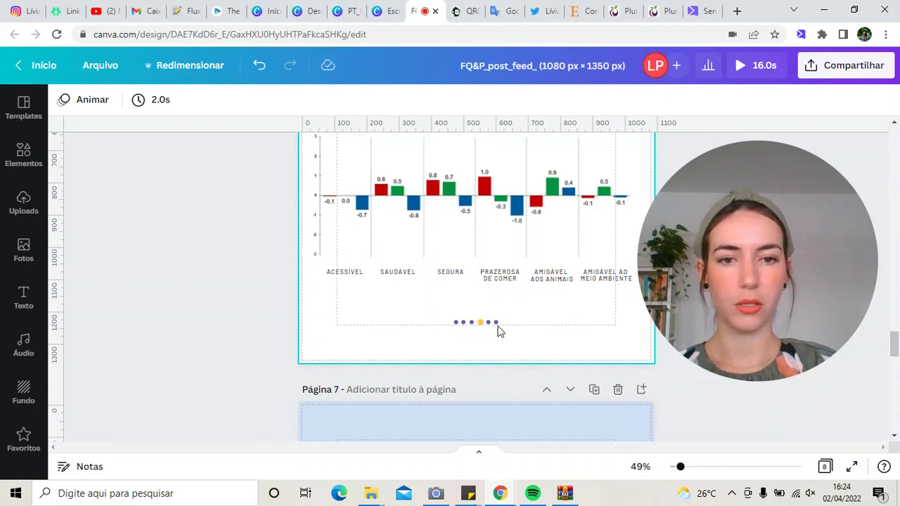
pyautogui.click(455, 325)
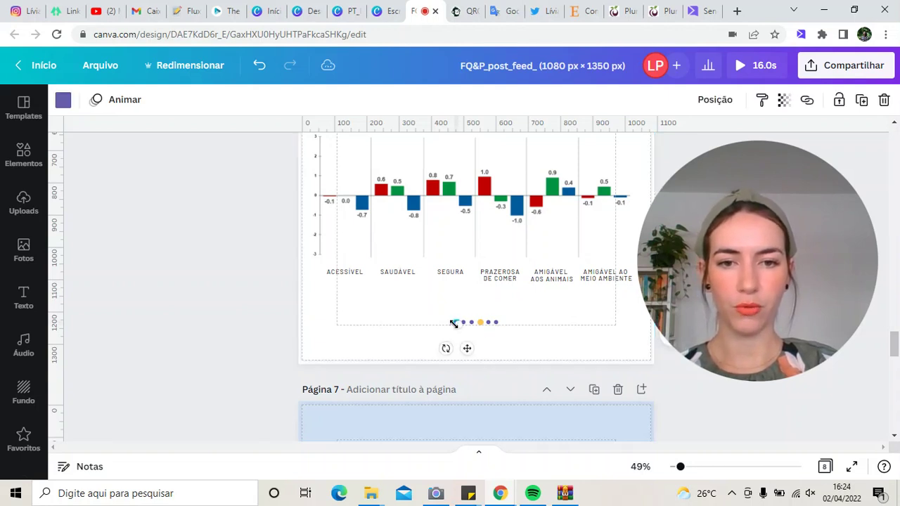
pyautogui.click(433, 307)
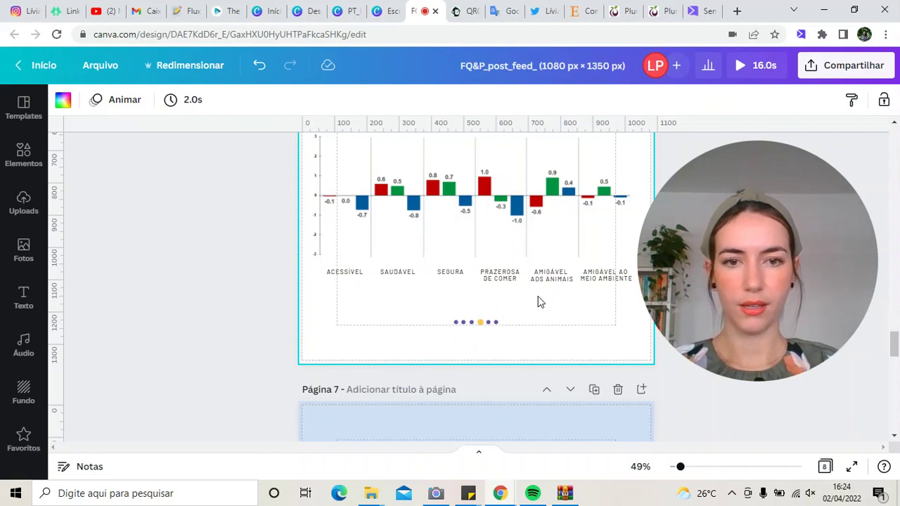
# Add a circle to the "RESULTADOS" page, shrink it to a small dot and place it just above the progress dots
pyautogui.hotkey('ctrl', 'v')
pyautogui.scroll(1, 580, 306)
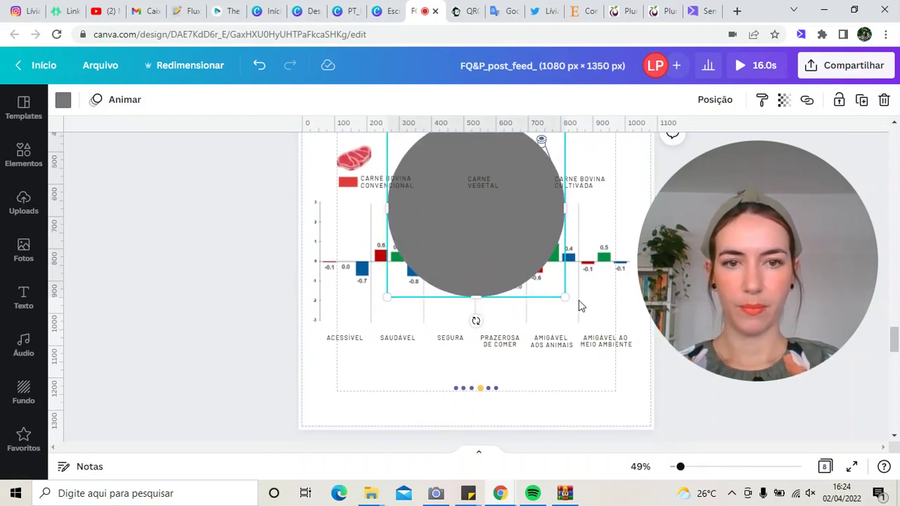
pyautogui.scroll(1, 563, 210)
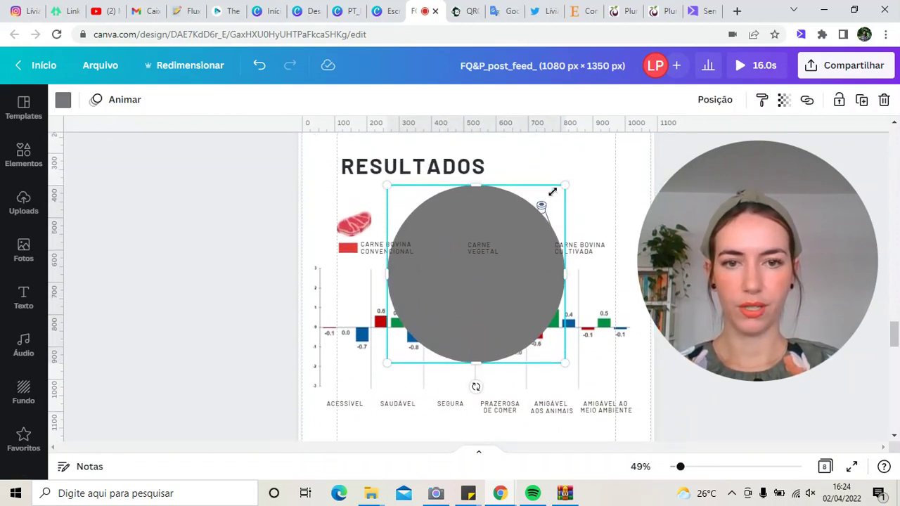
pyautogui.moveTo(555, 193); pyautogui.dragTo(424, 350)
pyautogui.scroll(-1, 415, 331)
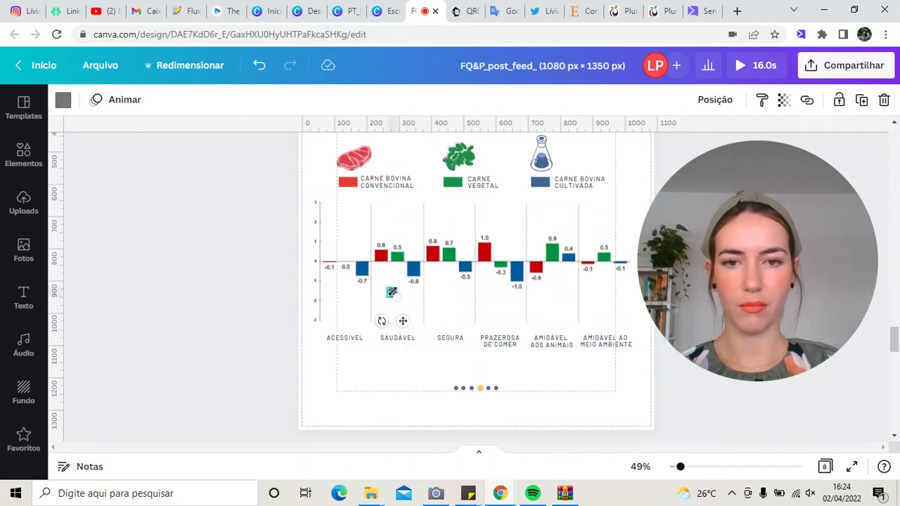
pyautogui.moveTo(403, 321); pyautogui.dragTo(470, 399)
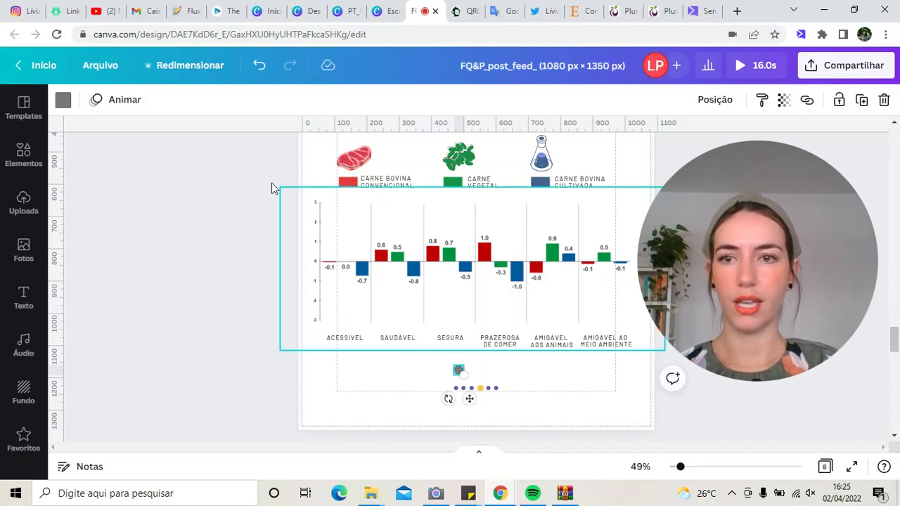
# Try purple and light green from the document colours on the small circle above the progress dots, and delete the circle
pyautogui.click(62, 104)
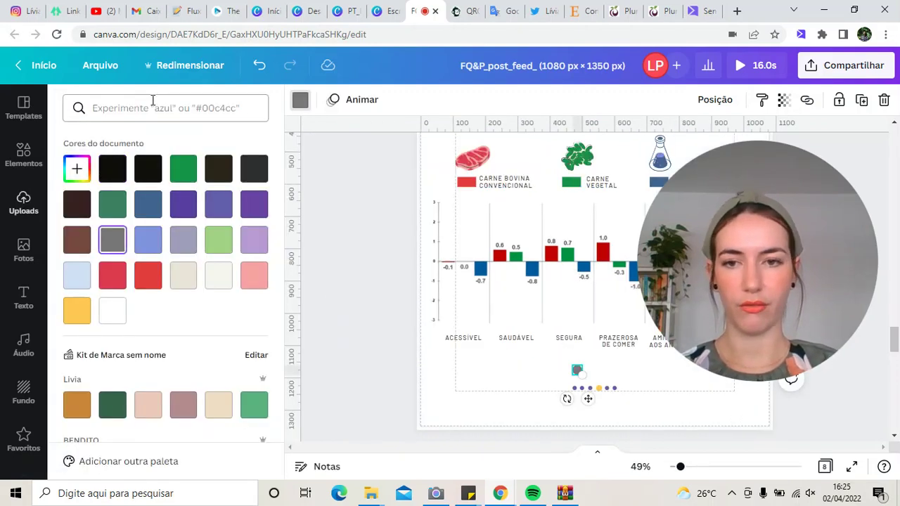
pyautogui.click(218, 206)
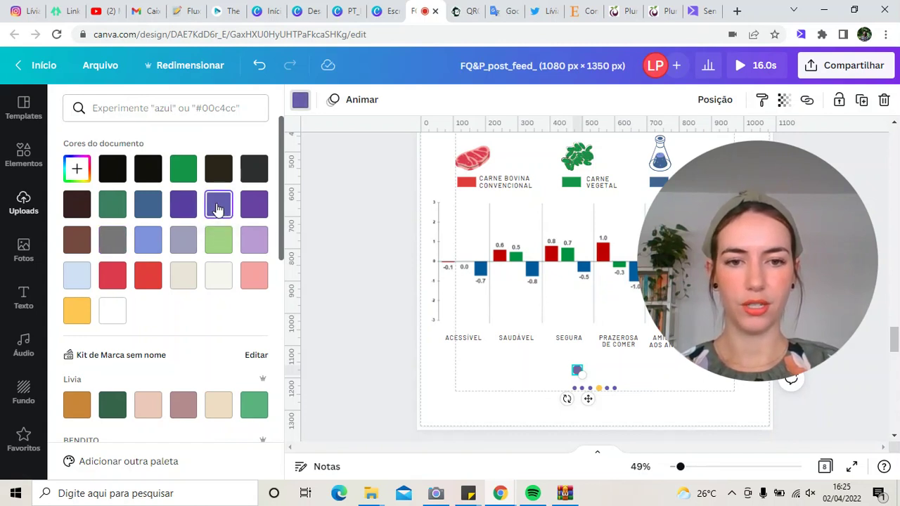
pyautogui.click(218, 239)
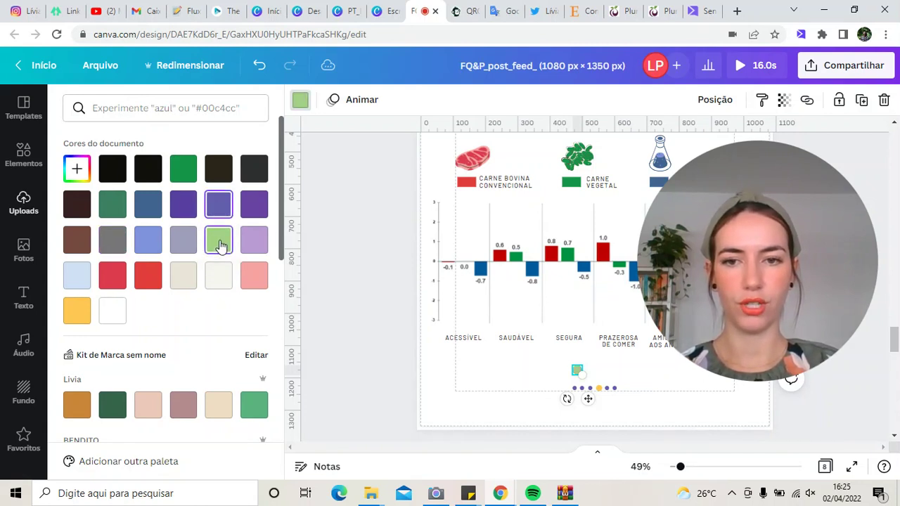
pyautogui.click(355, 286)
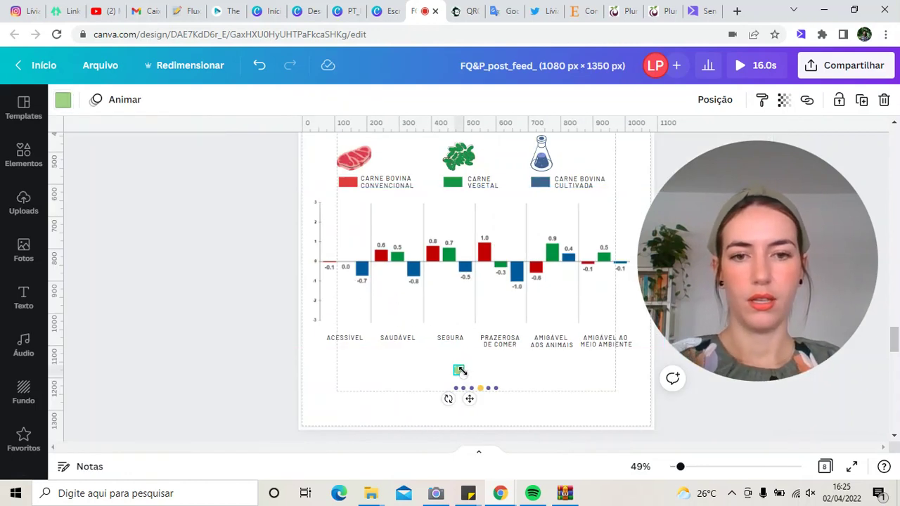
pyautogui.press('Delete')
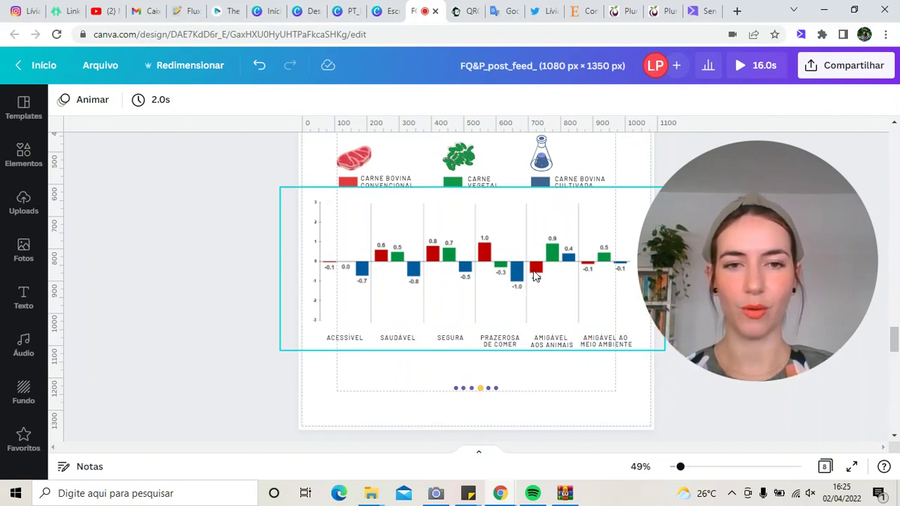
# Look over the foot of the "RESULTADOS" page and the three numbered conclusions on the "O QUE APRENDEMOS" page
pyautogui.scroll(-2, 533, 276)
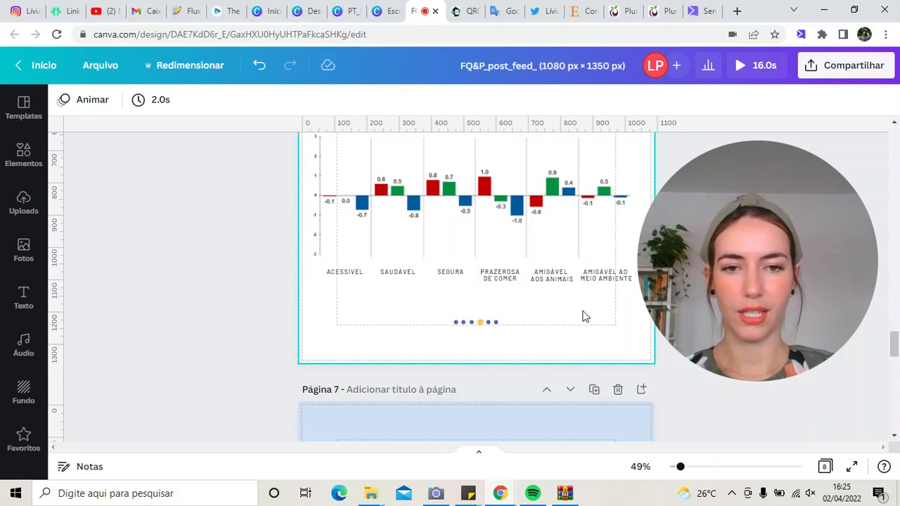
pyautogui.scroll(-1, 583, 316)
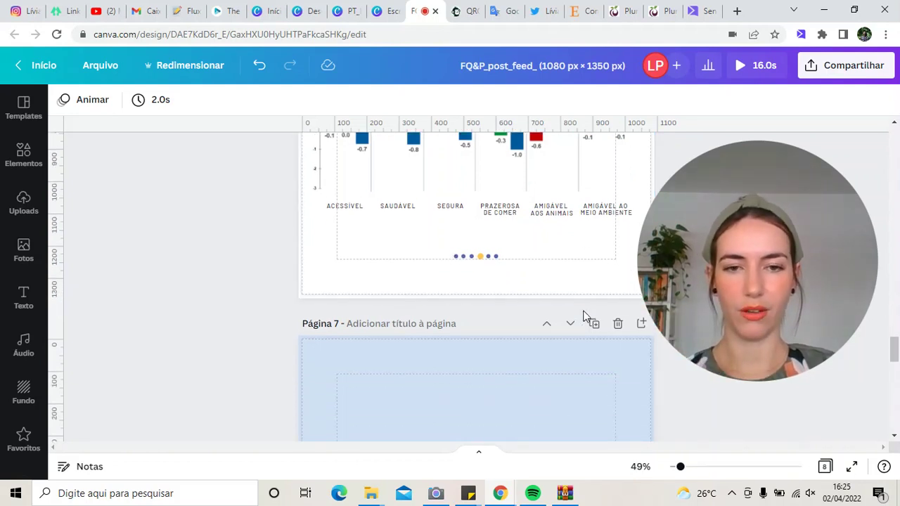
pyautogui.scroll(-4, 583, 317)
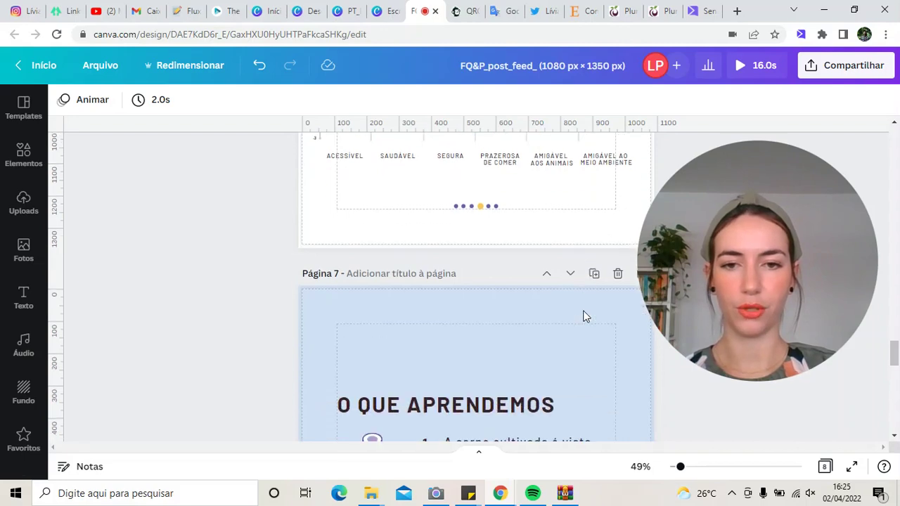
pyautogui.scroll(-2, 584, 317)
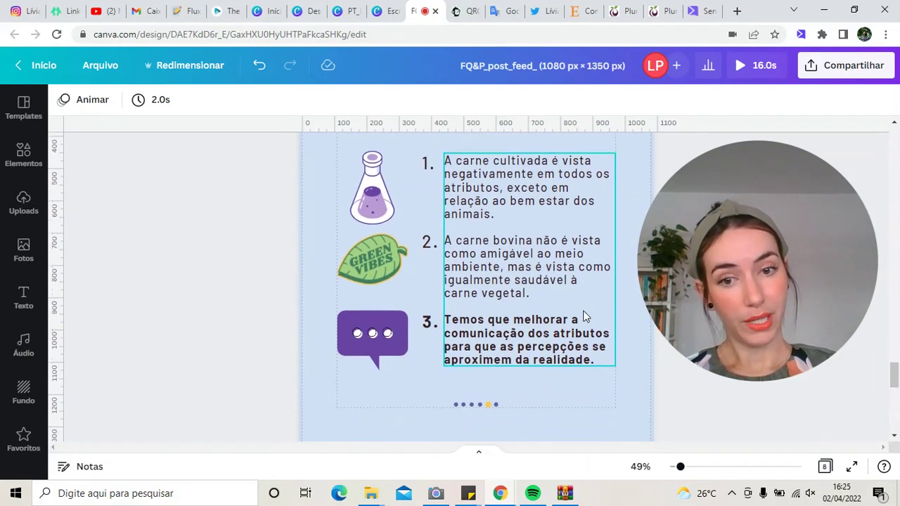
pyautogui.scroll(2, 598, 316)
# Select the "GREEN VIBES" leaf, search the graphic elements for "green leaf" and browse the results
pyautogui.click(368, 326)
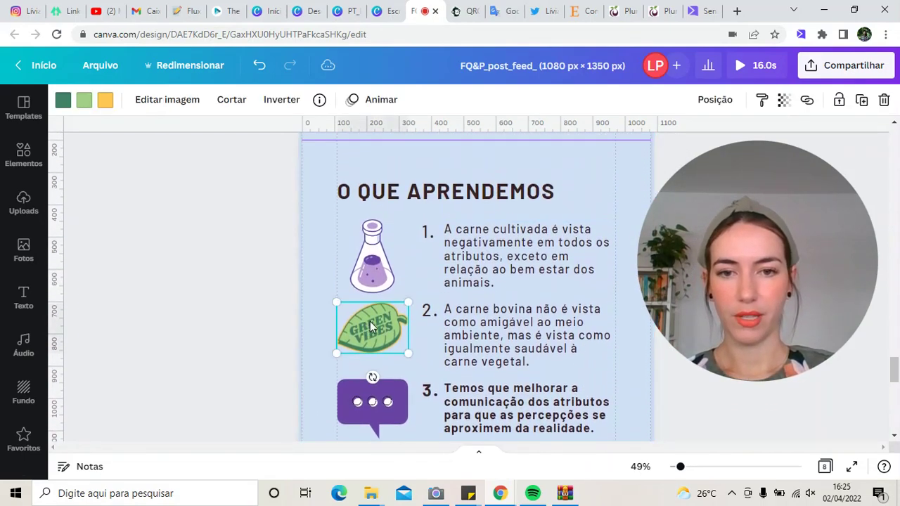
pyautogui.click(24, 156)
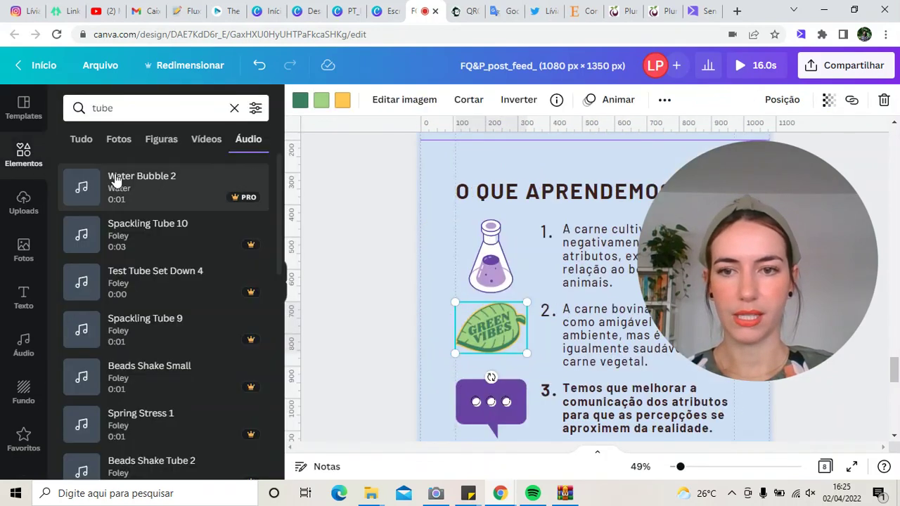
pyautogui.click(158, 139)
pyautogui.click(121, 109)
pyautogui.moveTo(121, 109); pyautogui.dragTo(79, 108)
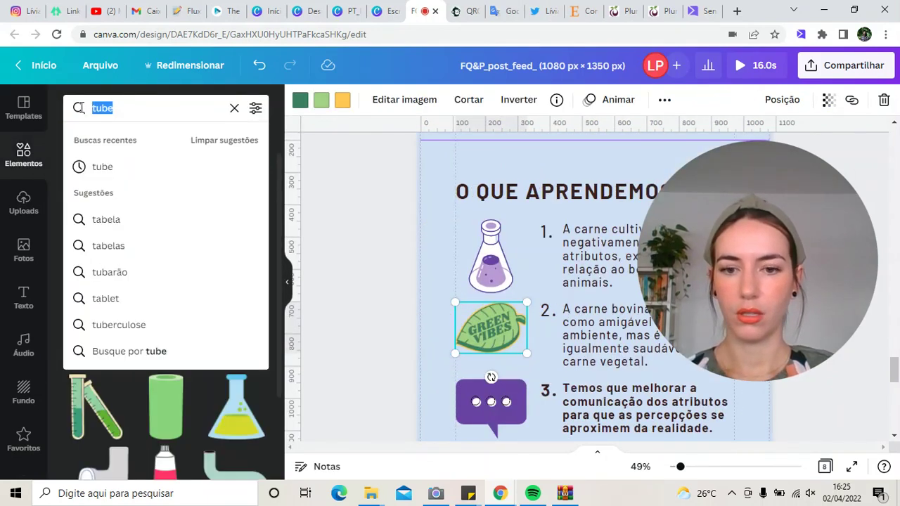
pyautogui.write('green')
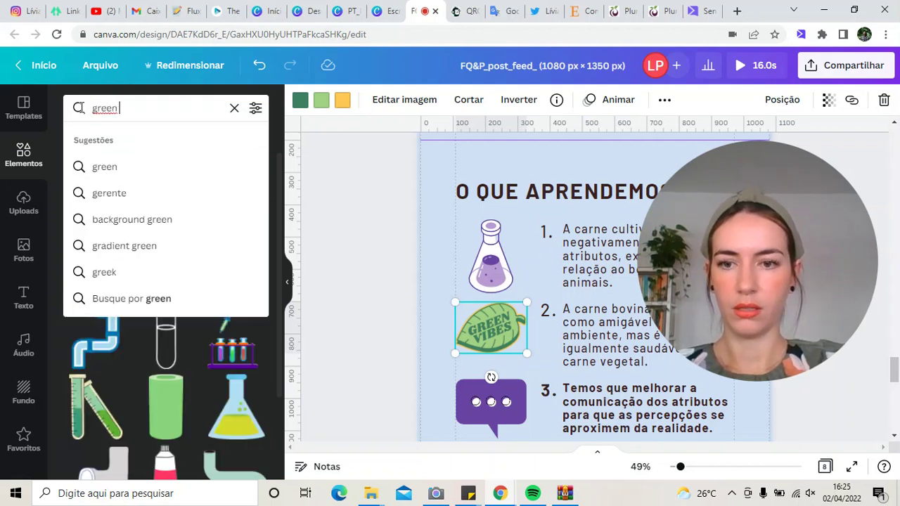
pyautogui.write(' leaf')
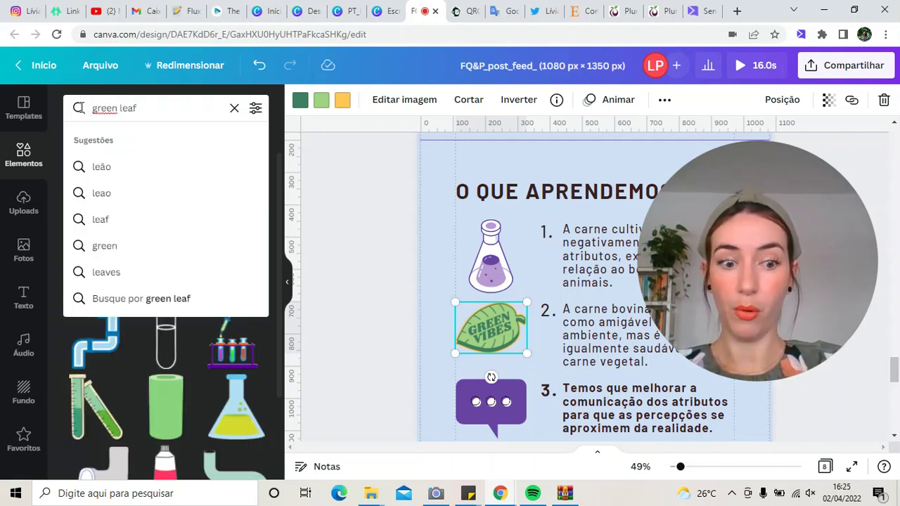
pyautogui.press('Return')
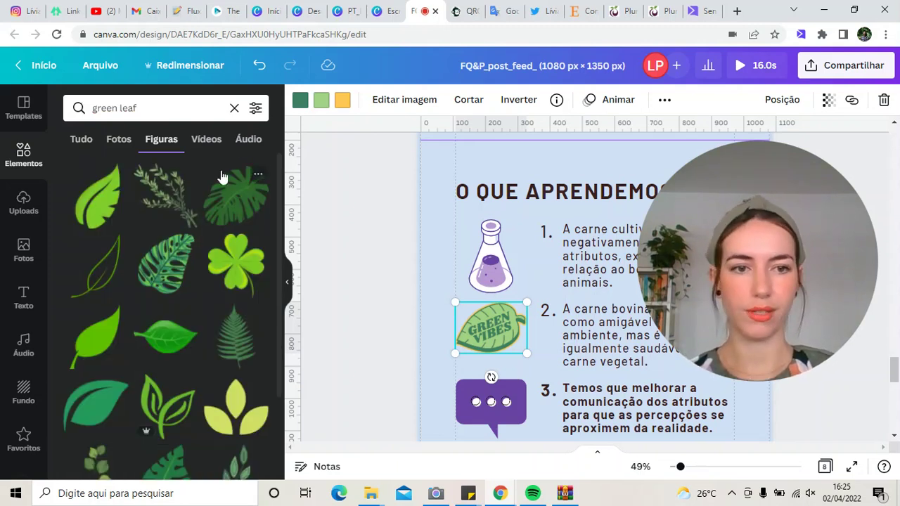
pyautogui.scroll(-5, 212, 232)
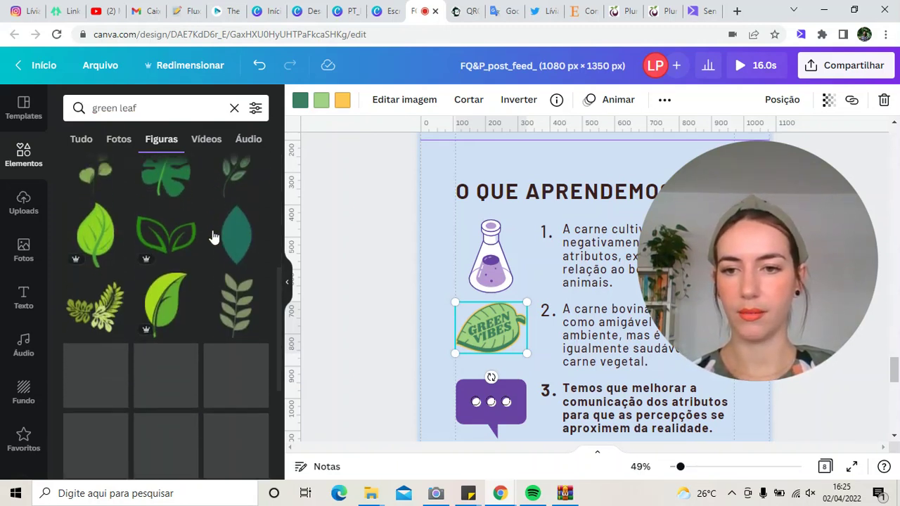
pyautogui.scroll(-2, 213, 237)
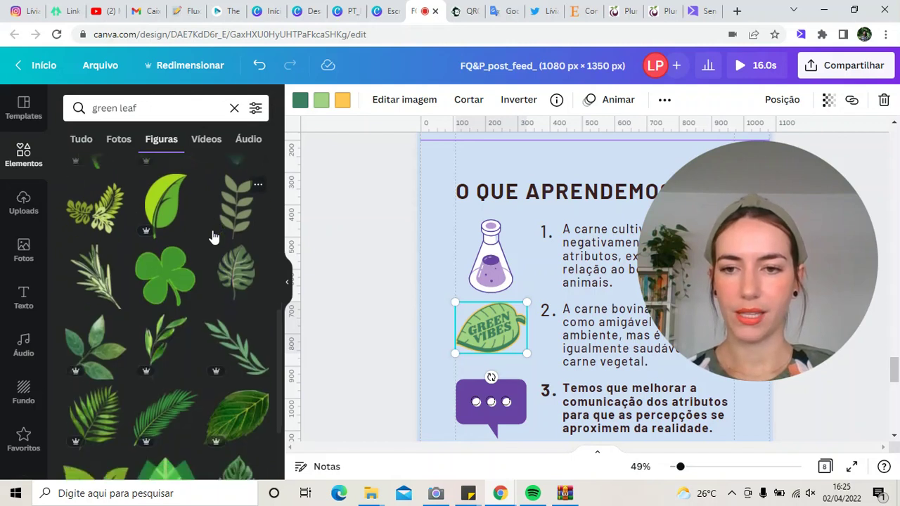
pyautogui.scroll(-3, 213, 237)
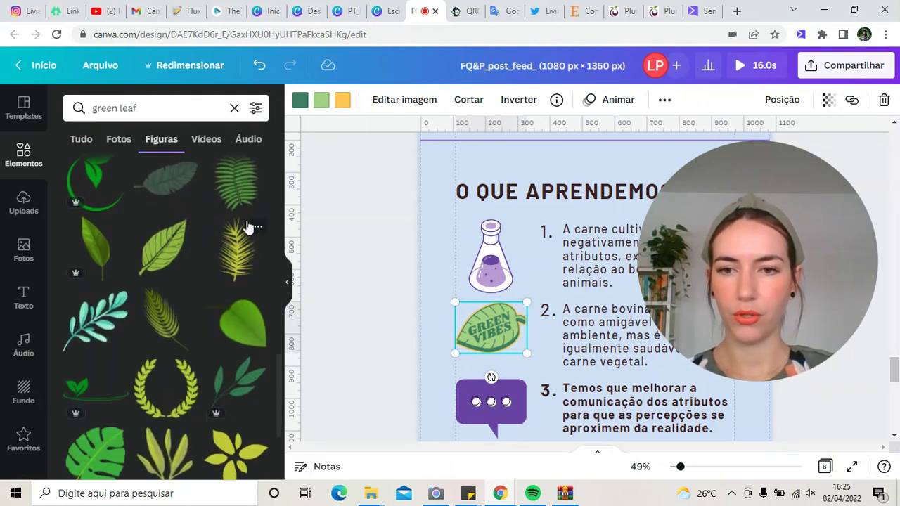
pyautogui.scroll(-8, 235, 229)
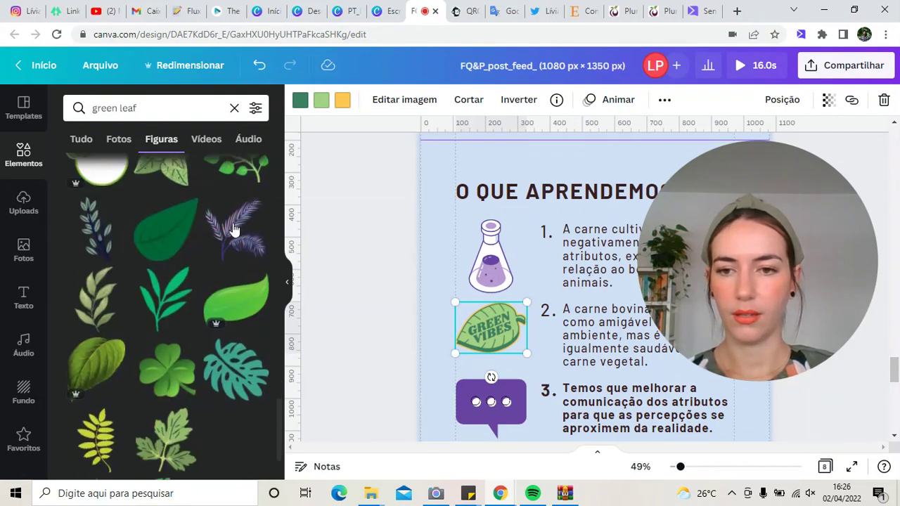
# Search the graphic elements for "environment", browse far down the results and close the elements list
pyautogui.click(96, 111)
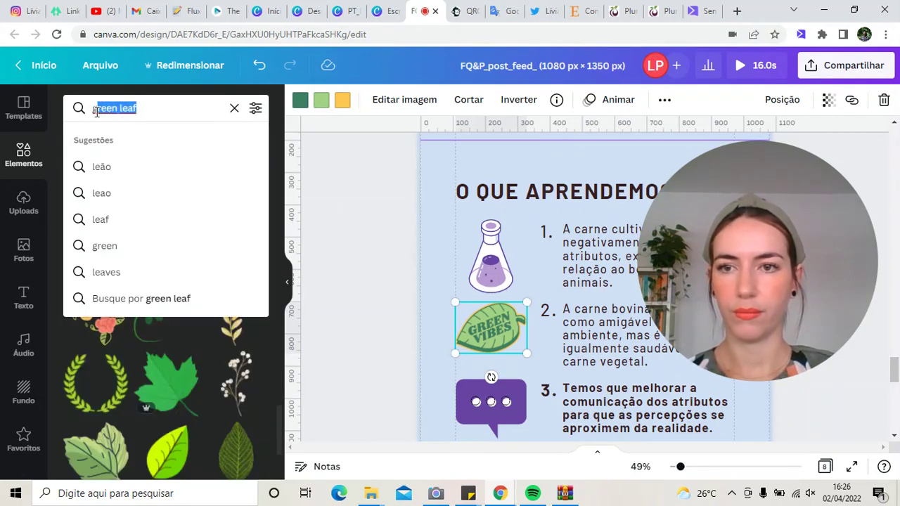
pyautogui.write('enviro')
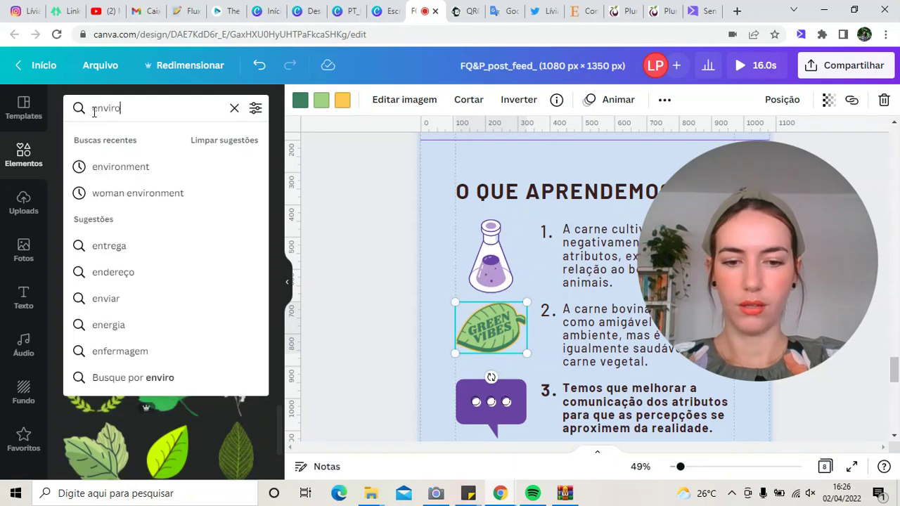
pyautogui.write('nment')
pyautogui.press('Return')
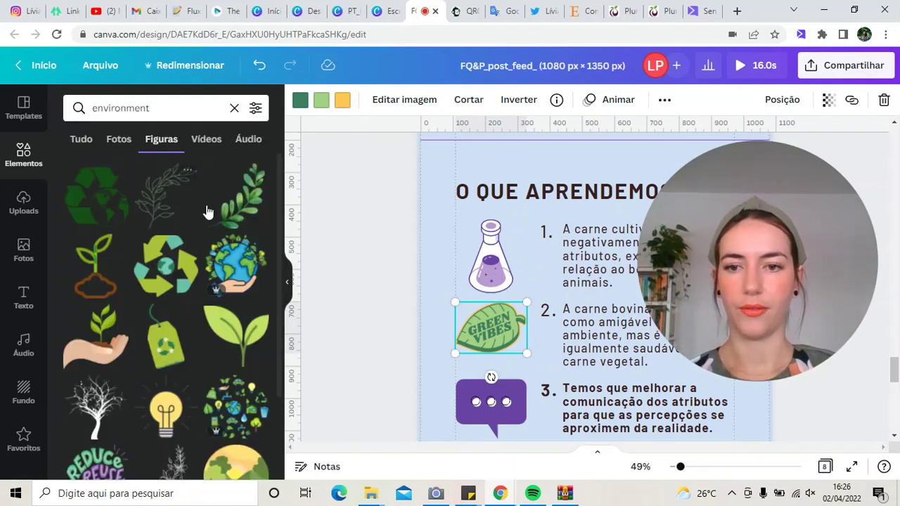
pyautogui.scroll(-4, 222, 227)
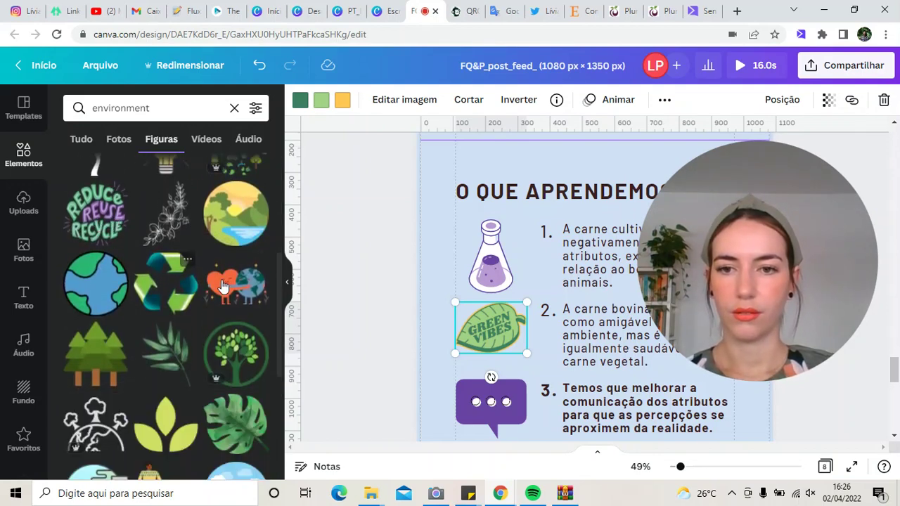
pyautogui.scroll(-5, 232, 284)
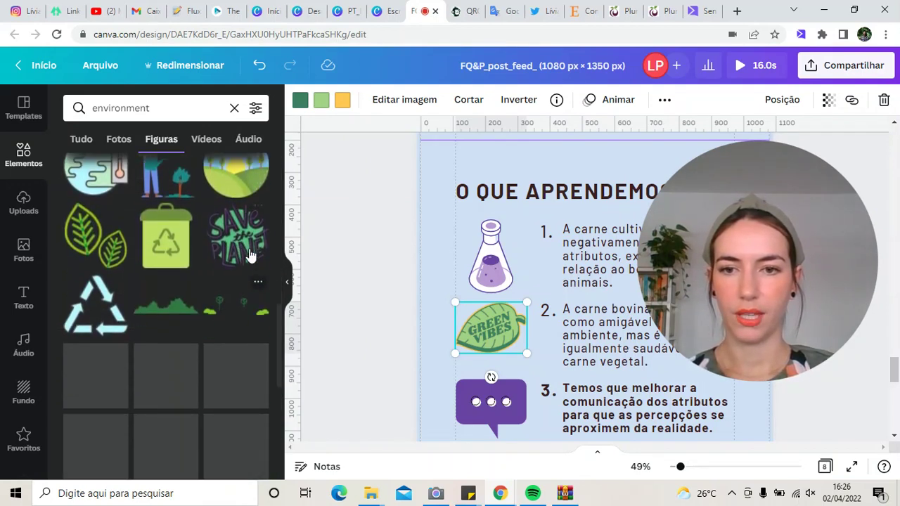
pyautogui.scroll(-2, 251, 273)
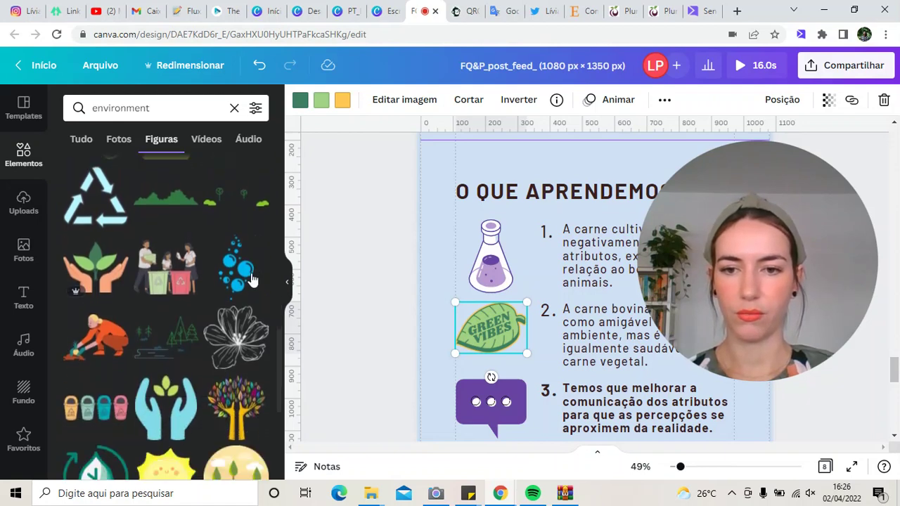
pyautogui.scroll(-5, 251, 273)
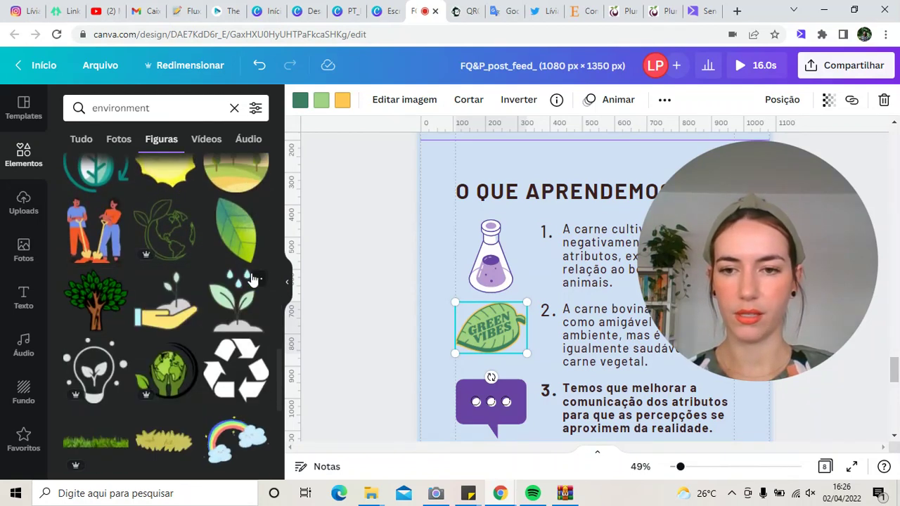
pyautogui.scroll(-4, 251, 277)
pyautogui.scroll(-2, 251, 278)
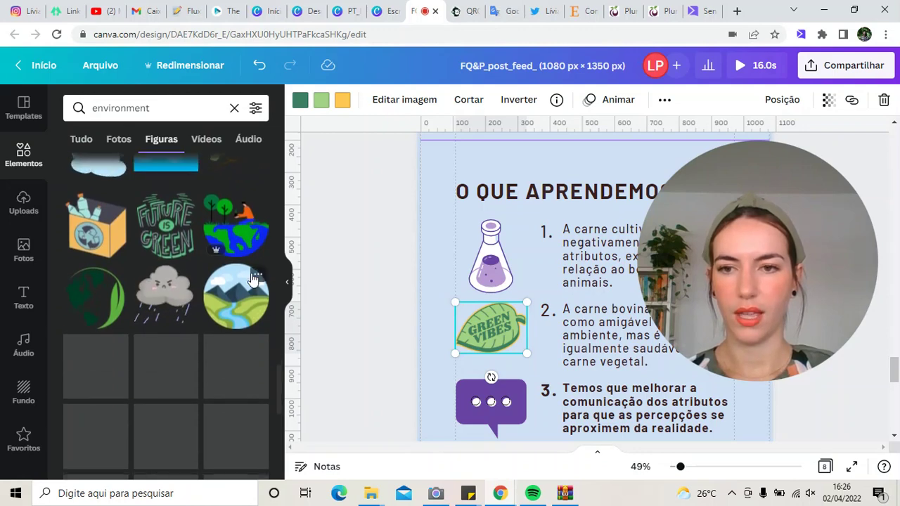
pyautogui.scroll(-3, 254, 278)
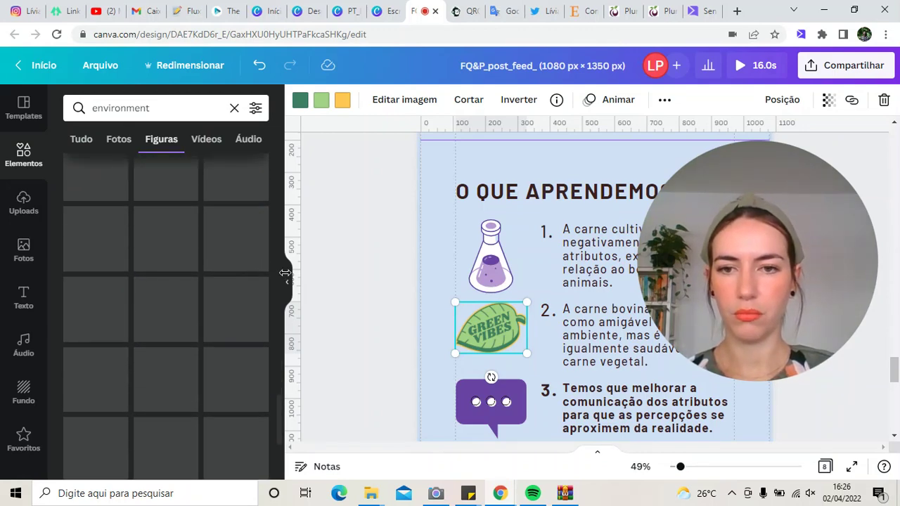
pyautogui.scroll(-6, 237, 284)
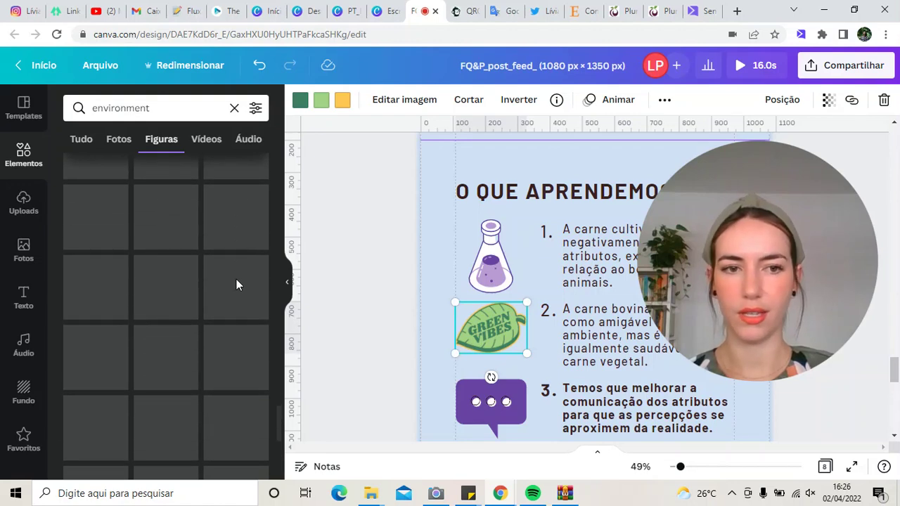
pyautogui.click(286, 289)
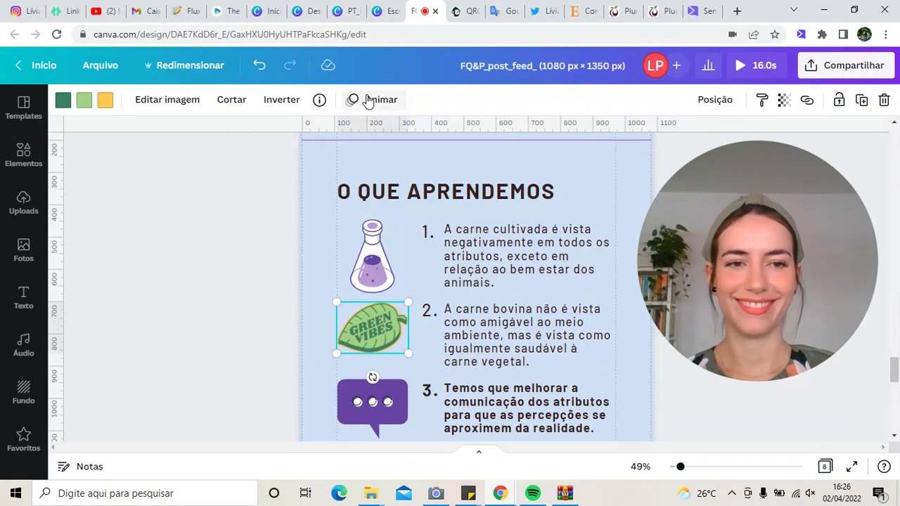
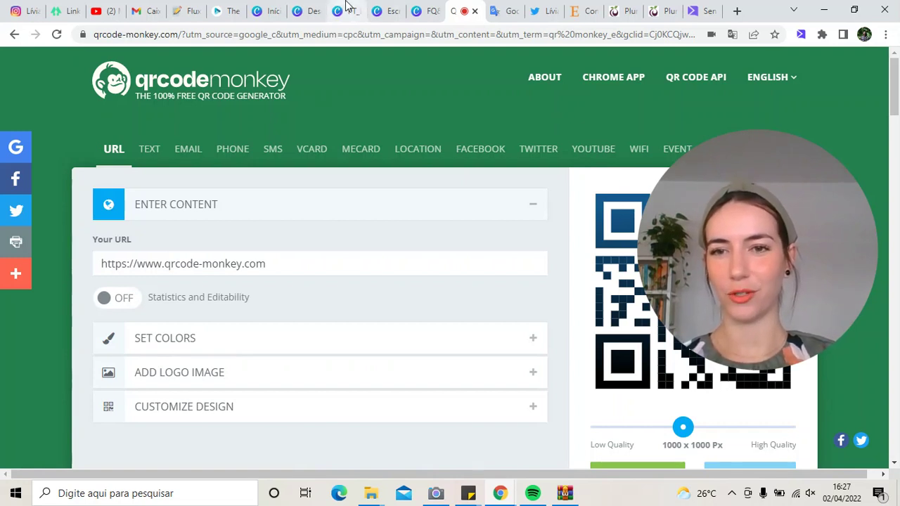
pyautogui.moveTo(269, 263); pyautogui.dragTo(96, 266)
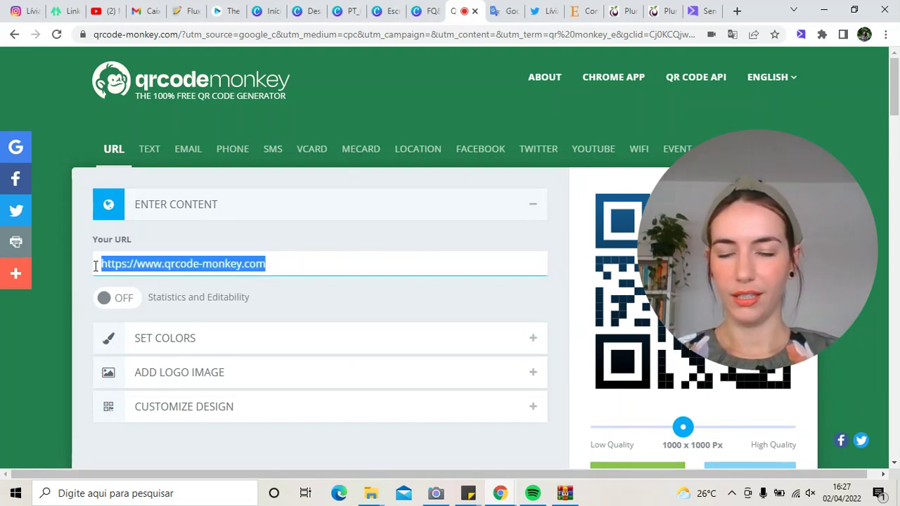
pyautogui.hotkey('ctrl', 'v')
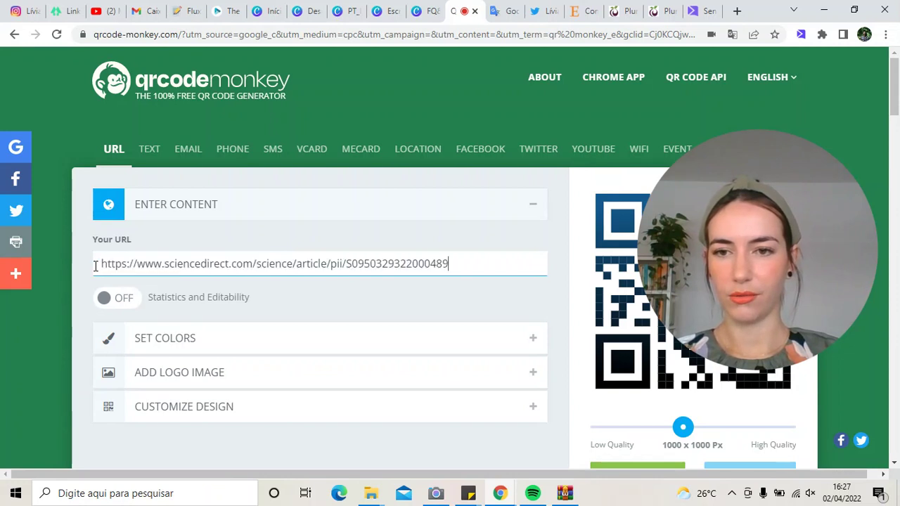
pyautogui.click(306, 296)
pyautogui.scroll(-1, 306, 296)
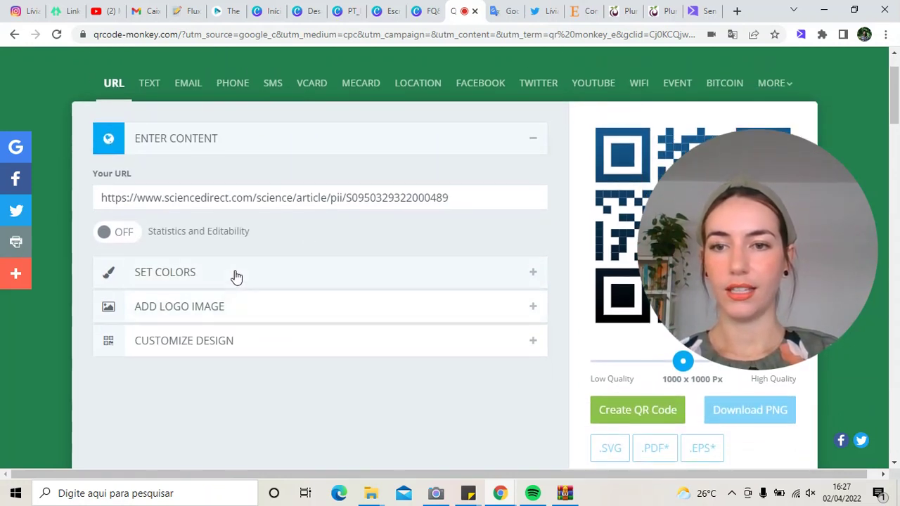
pyautogui.click(237, 275)
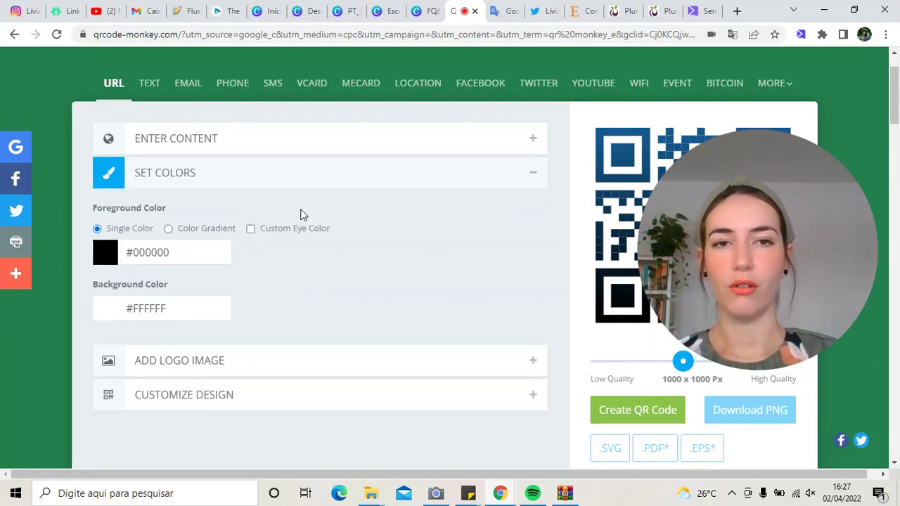
# Return to the Canva design and look up the hex code of the yellow used in the "PARA O PAPER:" heading
pyautogui.click(418, 12)
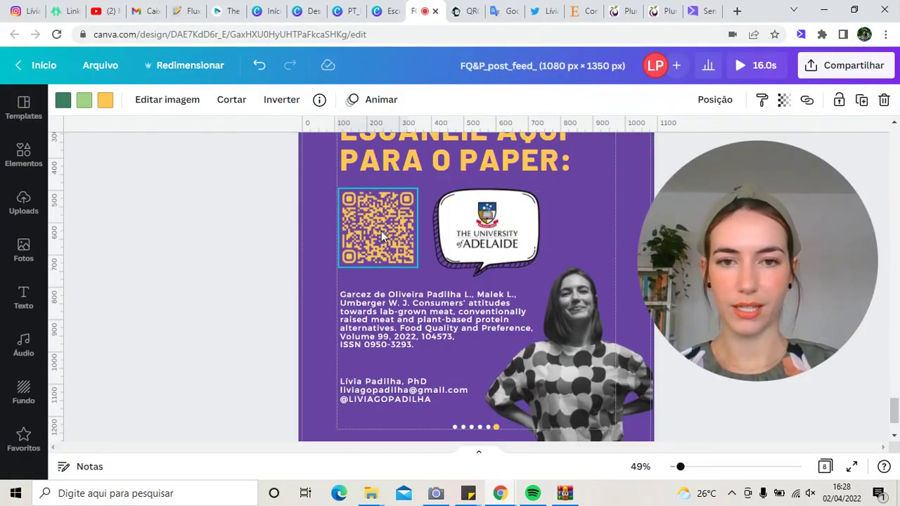
pyautogui.click(381, 230)
pyautogui.click(382, 166)
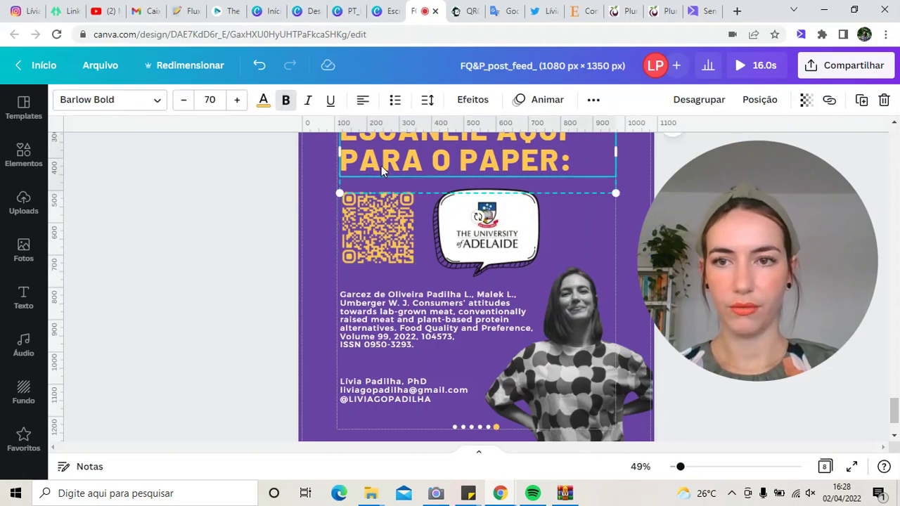
pyautogui.click(263, 101)
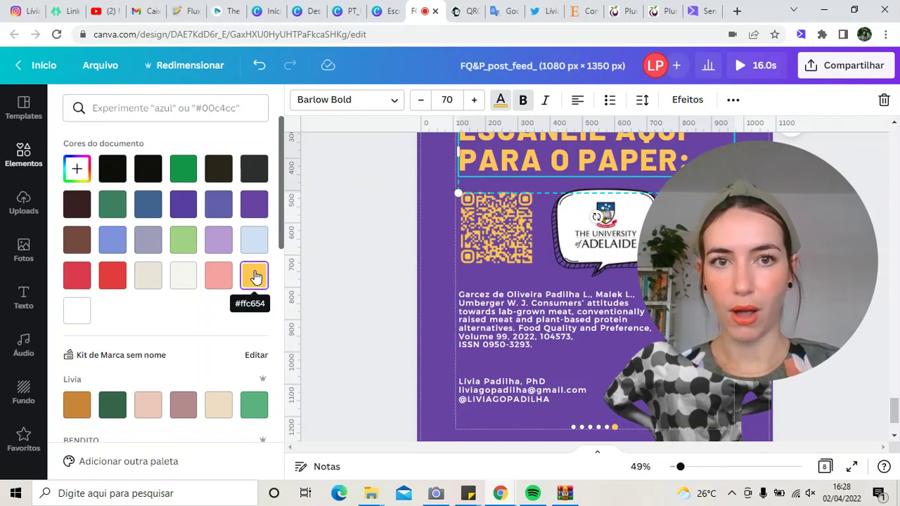
# Switch to QRCode Monkey and set the QR code's single foreground color to #ffc654
pyautogui.click(462, 12)
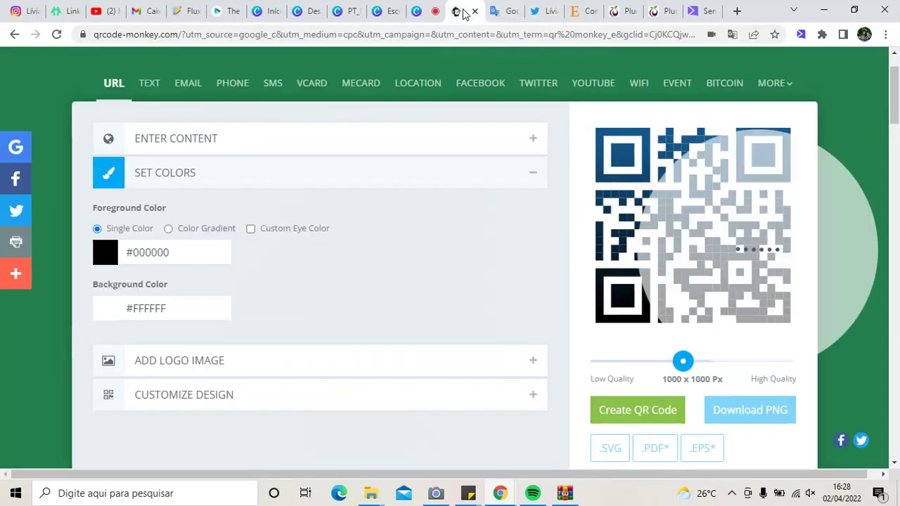
pyautogui.click(198, 254)
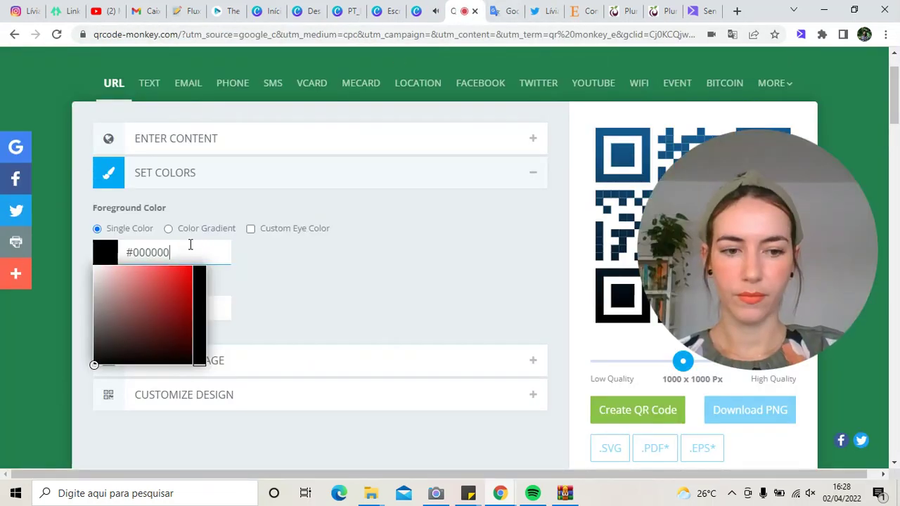
pyautogui.write('#ff')
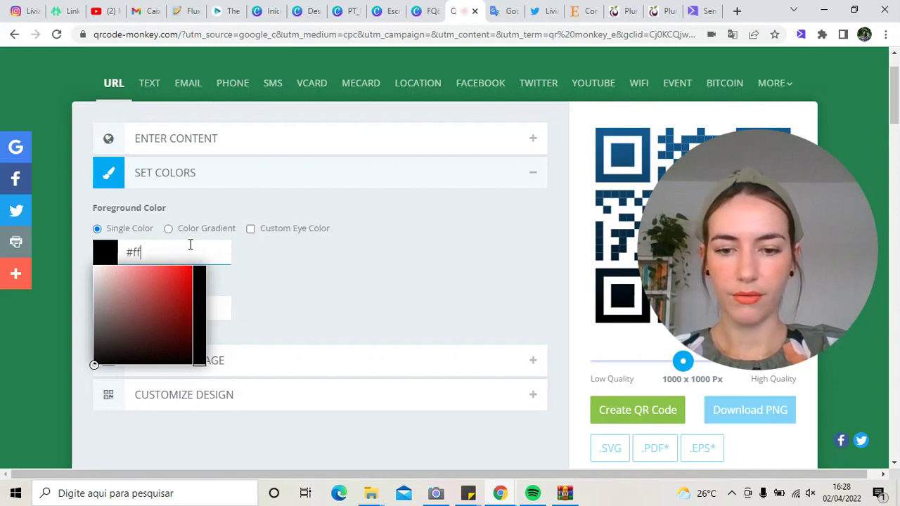
pyautogui.write('c654')
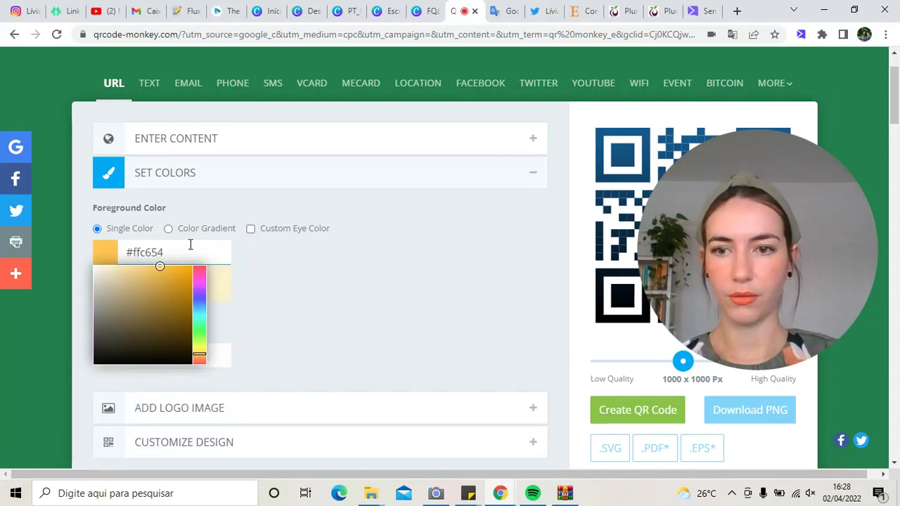
pyautogui.click(271, 255)
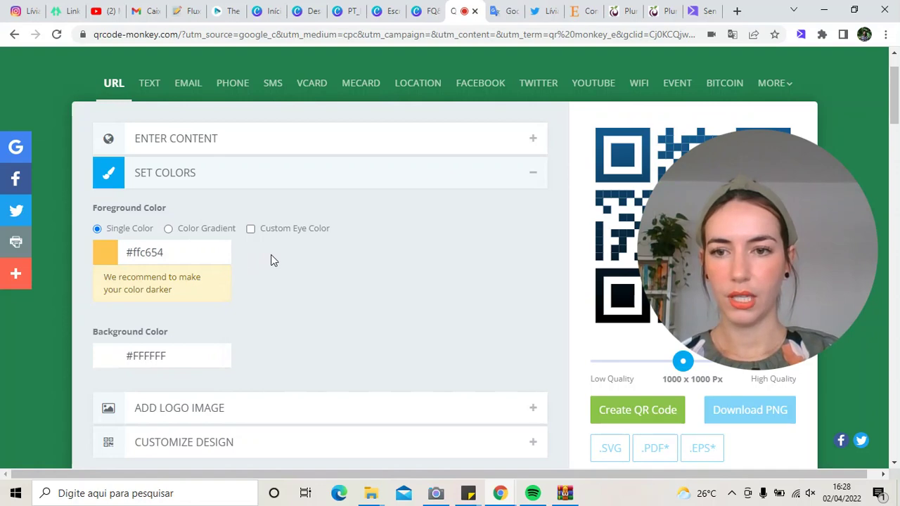
# Add the orange document icon from the logo gallery as the QR code's logo
pyautogui.scroll(-3, 317, 271)
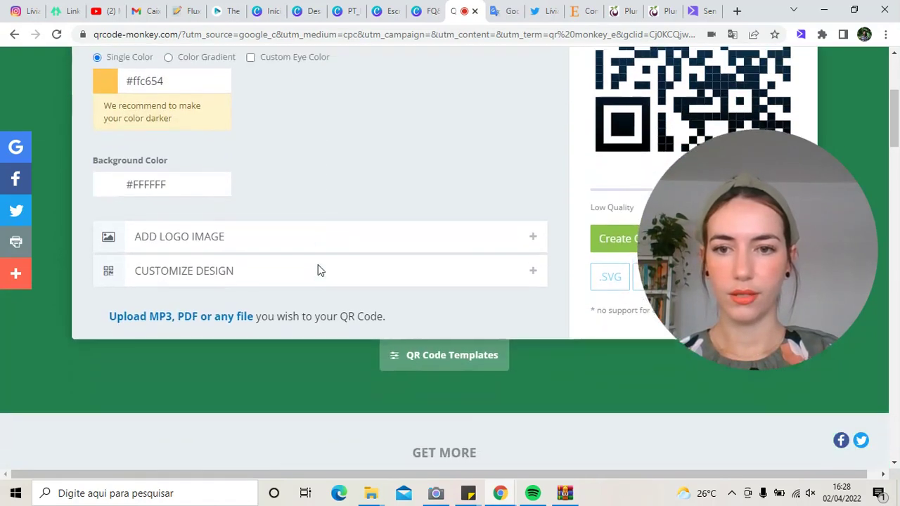
pyautogui.scroll(1, 306, 267)
pyautogui.click(299, 278)
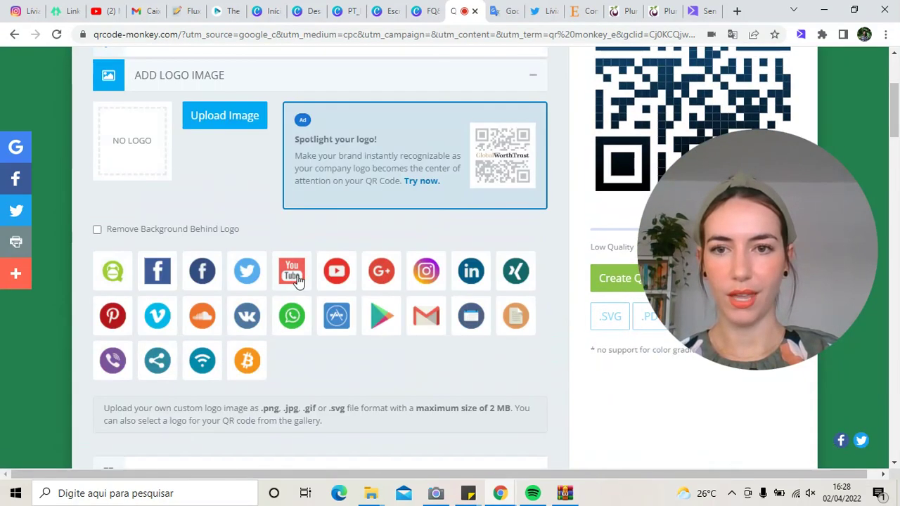
pyautogui.scroll(1, 259, 199)
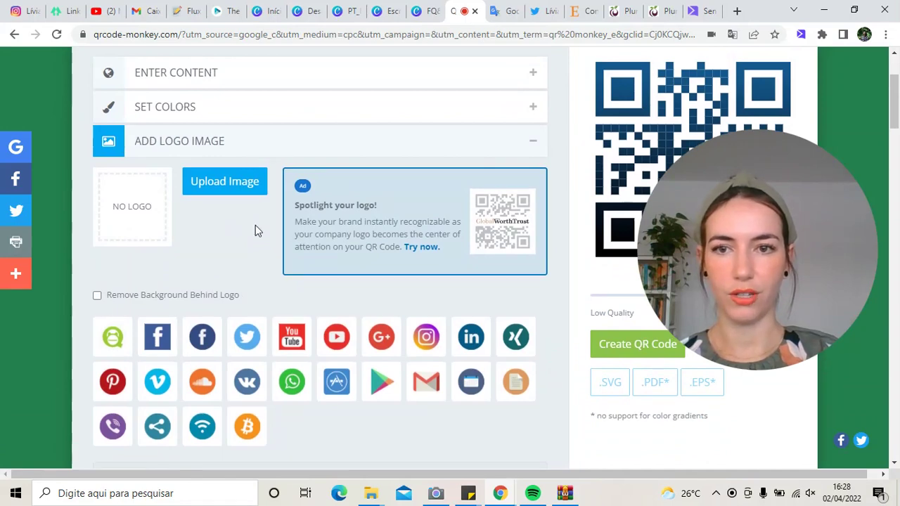
pyautogui.click(429, 13)
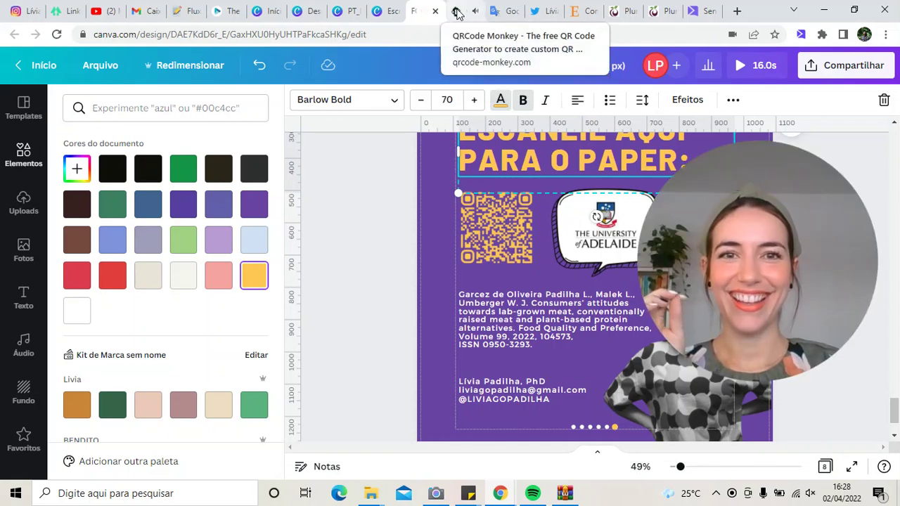
pyautogui.click(458, 13)
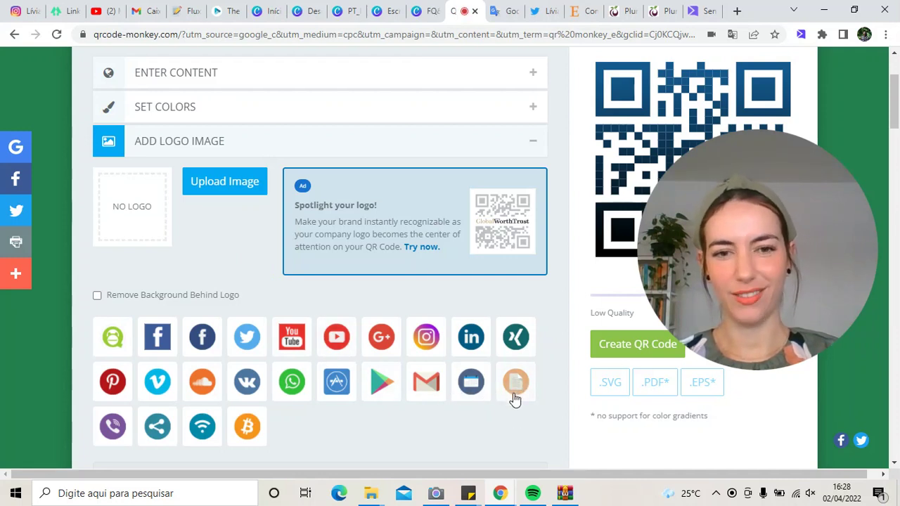
pyautogui.click(516, 385)
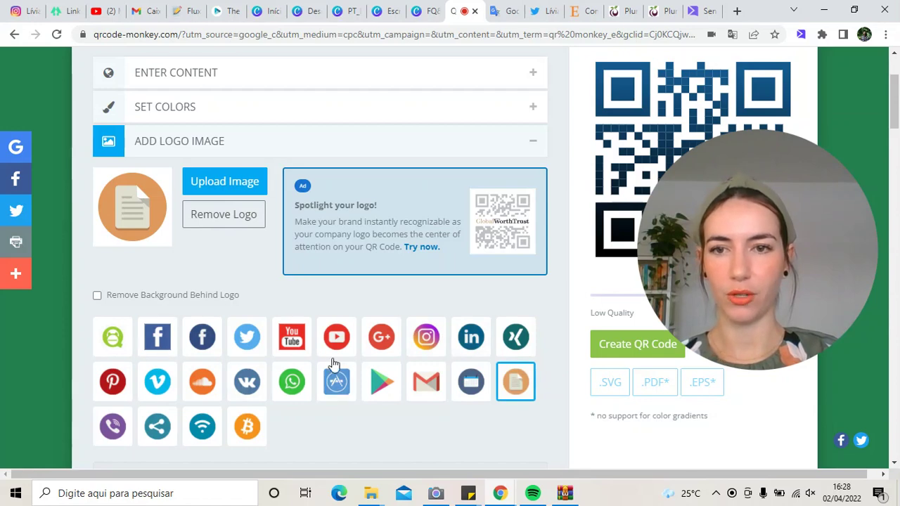
# Customize the QR code design with connected, bevelled body blocks, a rounded-square eye frame and a rounded-square eye ball
pyautogui.scroll(2, 257, 268)
pyautogui.scroll(-4, 258, 268)
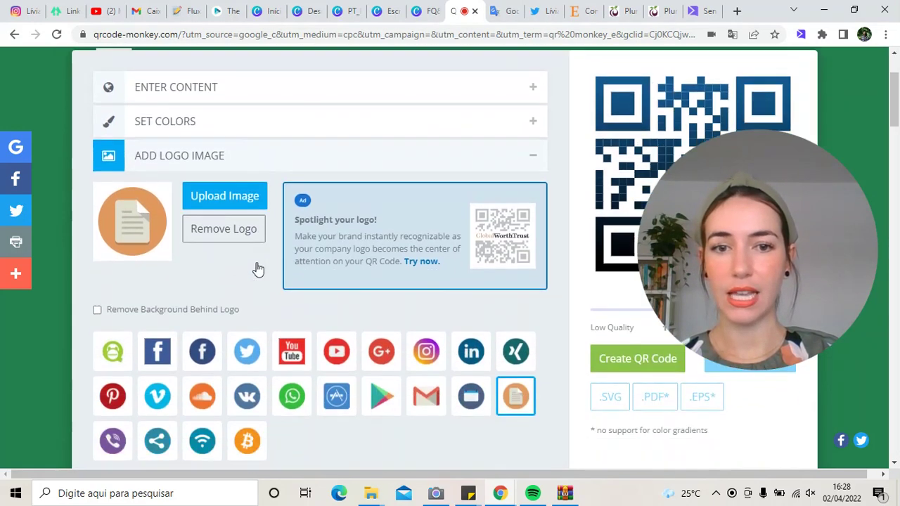
pyautogui.scroll(-2, 257, 268)
pyautogui.click(257, 274)
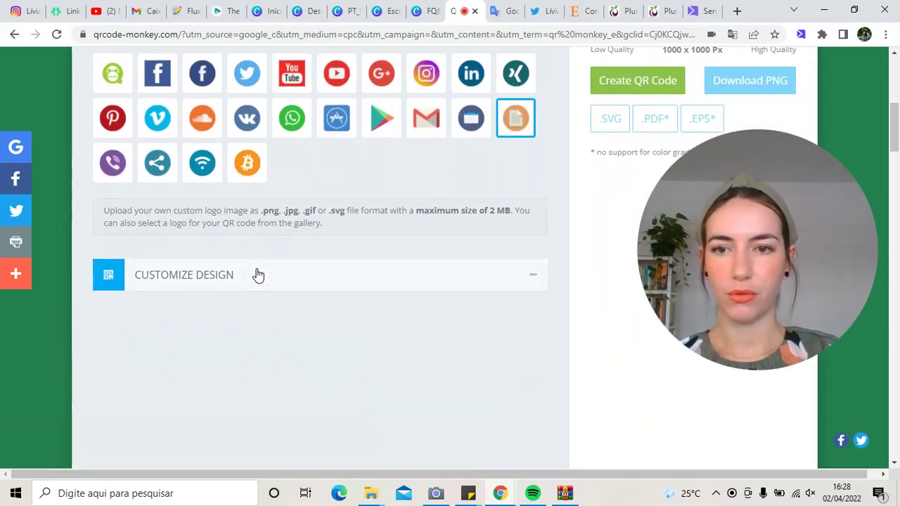
pyautogui.scroll(-5, 317, 253)
pyautogui.scroll(3, 357, 239)
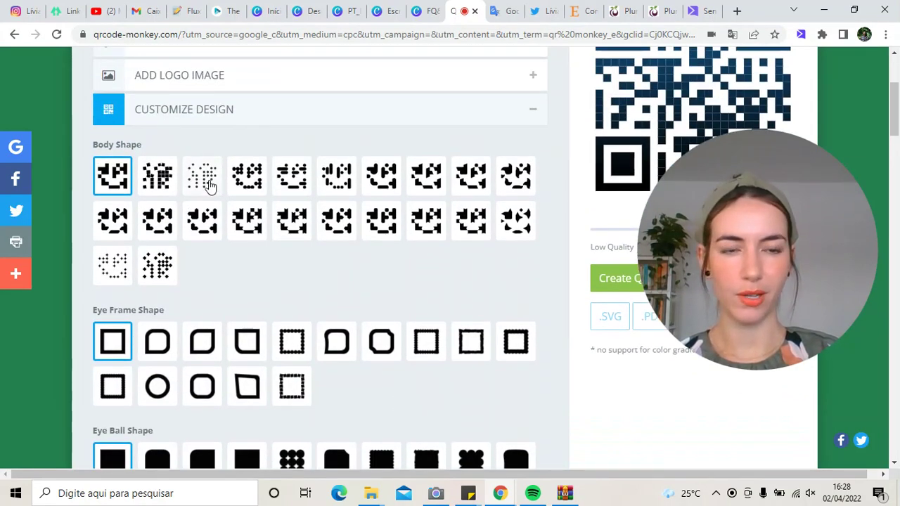
pyautogui.click(204, 227)
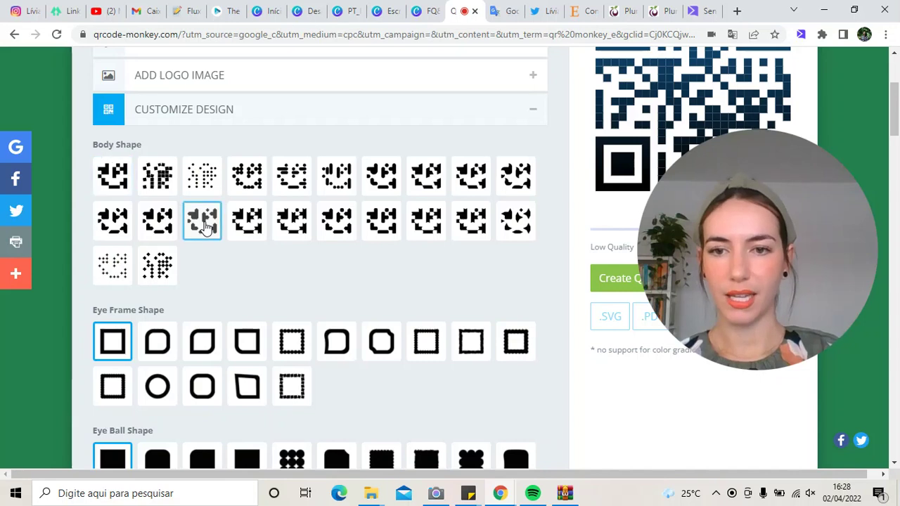
pyautogui.scroll(-1, 279, 266)
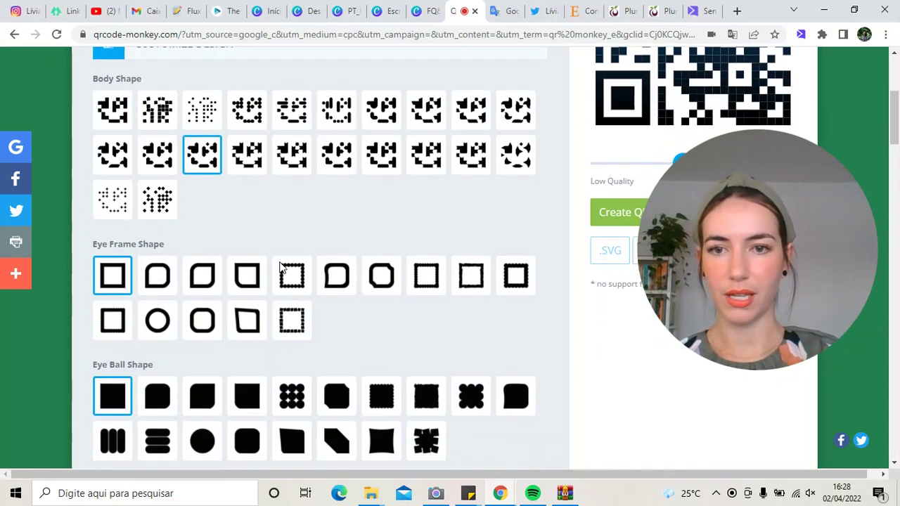
pyautogui.click(204, 329)
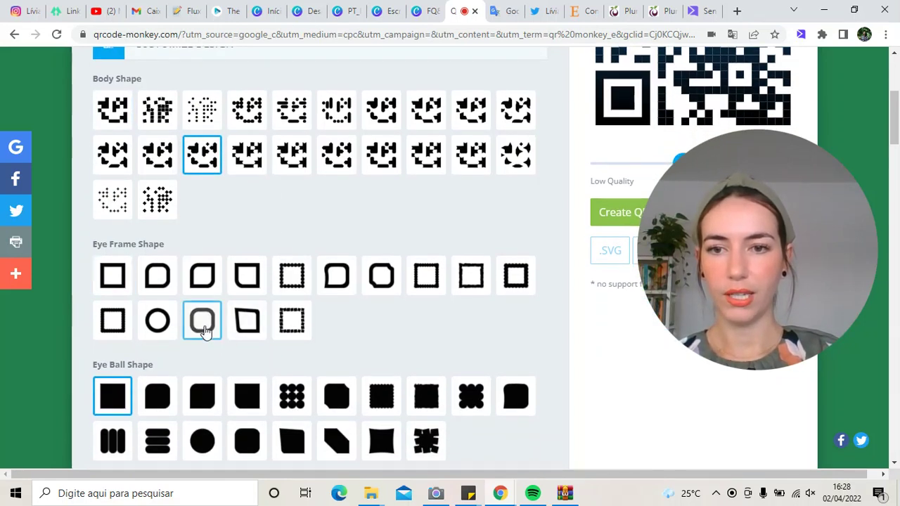
pyautogui.scroll(-1, 235, 309)
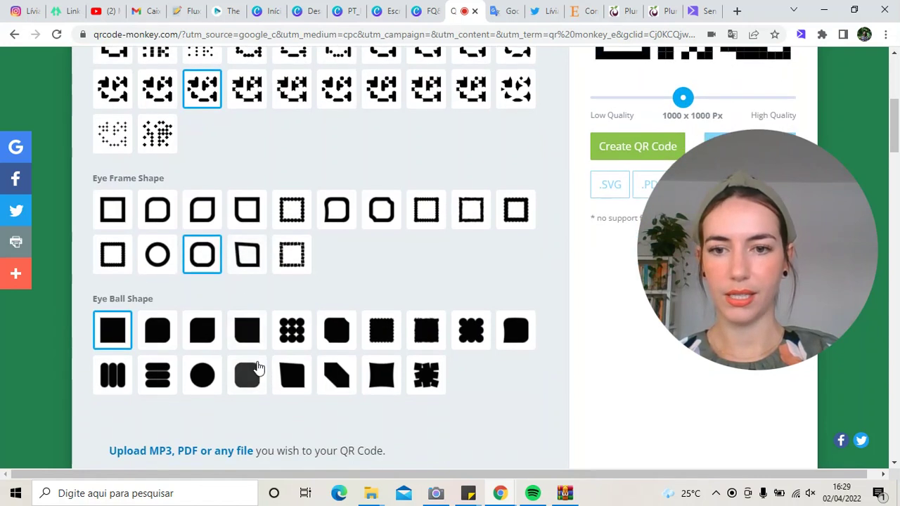
pyautogui.click(257, 372)
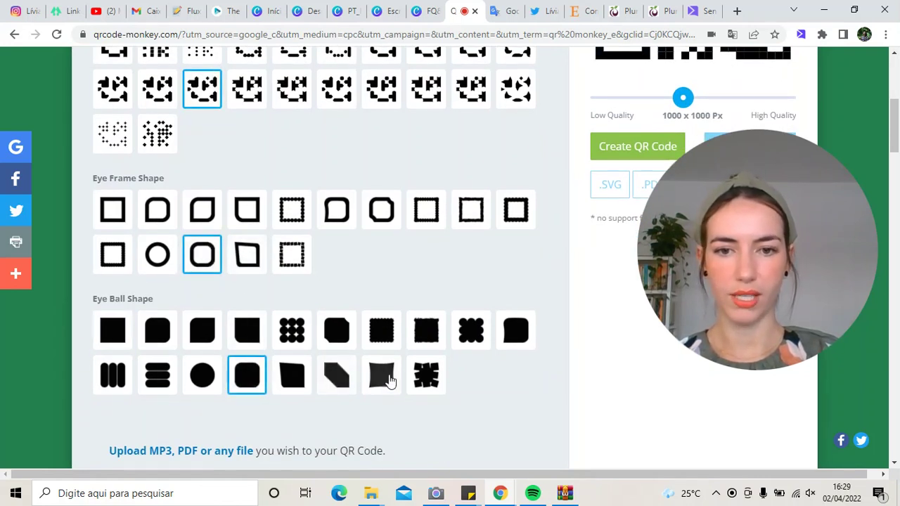
# Generate the QR code with the document logo and check its preview
pyautogui.moveTo(736, 202)
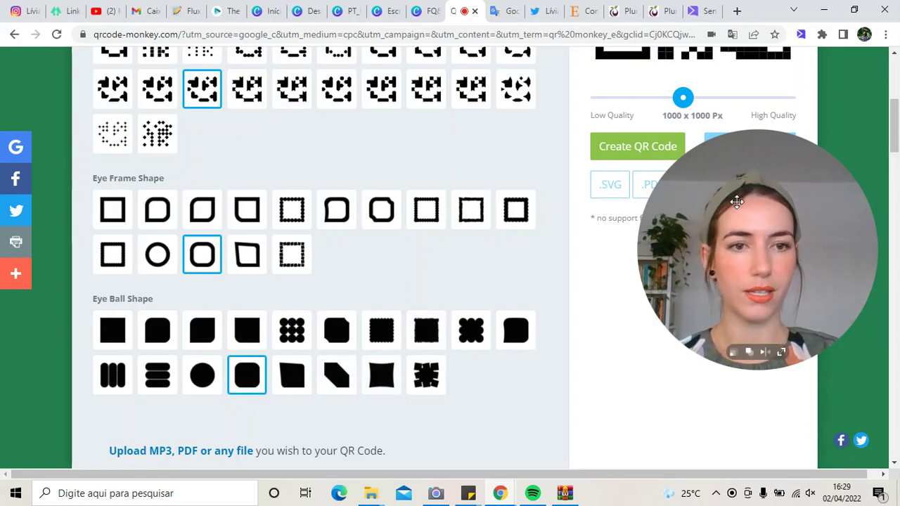
pyautogui.moveTo(737, 202); pyautogui.dragTo(709, 281)
pyautogui.scroll(1, 677, 270)
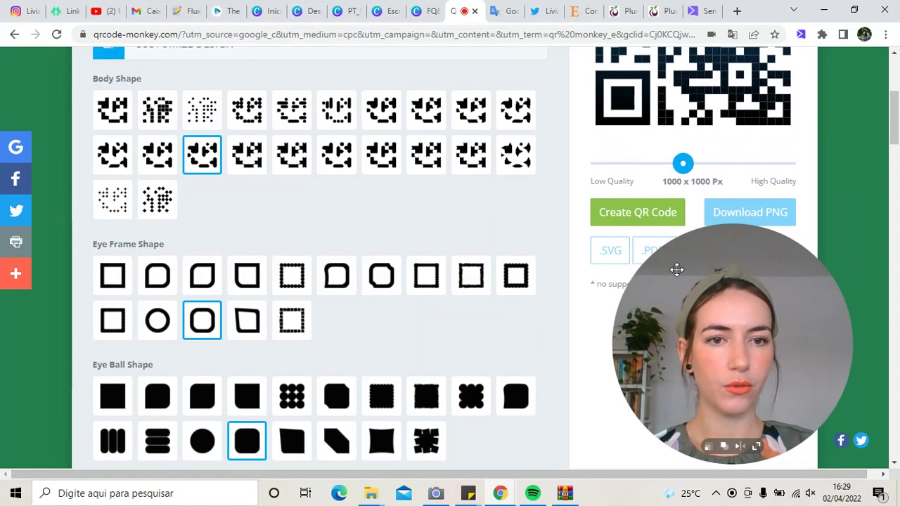
pyautogui.click(665, 218)
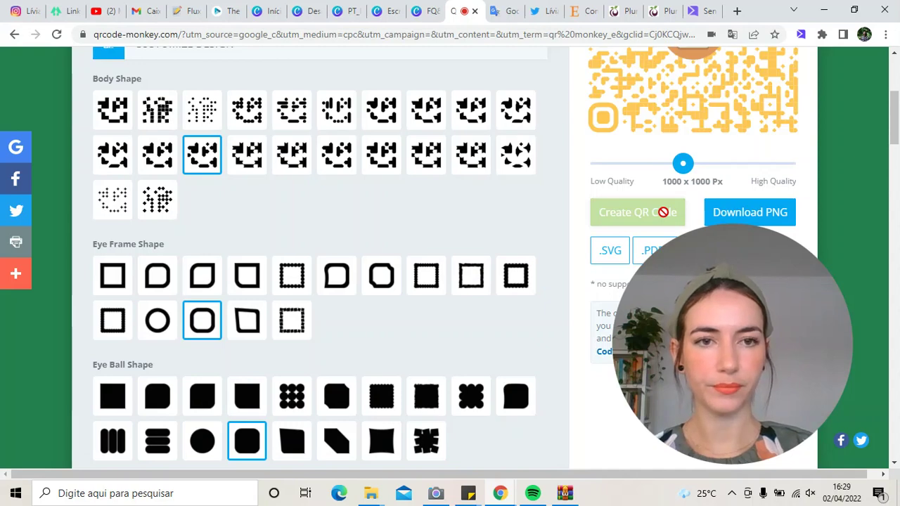
pyautogui.scroll(2, 664, 213)
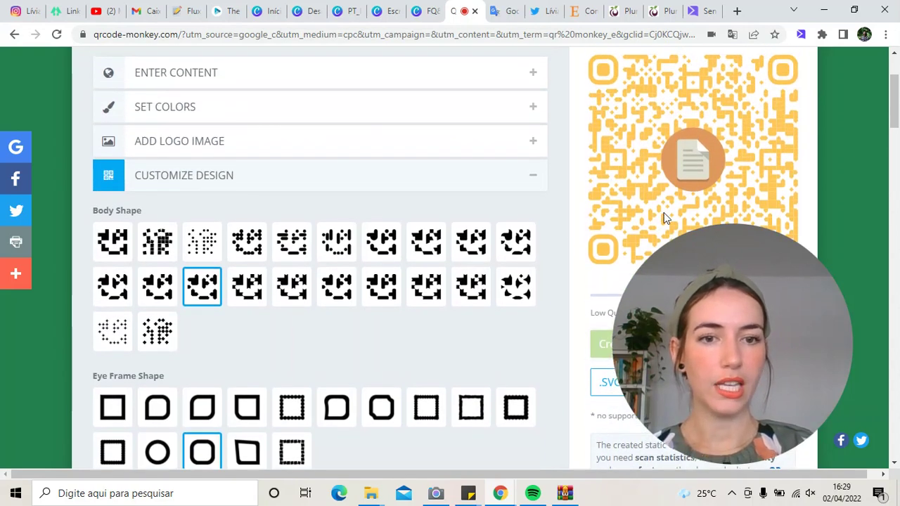
pyautogui.scroll(-1, 664, 213)
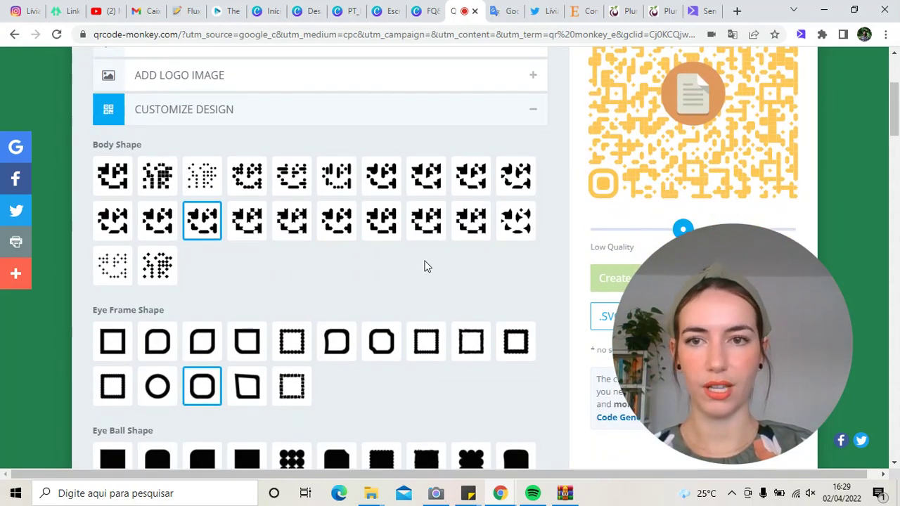
pyautogui.scroll(1, 408, 262)
# Remove the document logo from the QR code and generate the code again
pyautogui.click(304, 142)
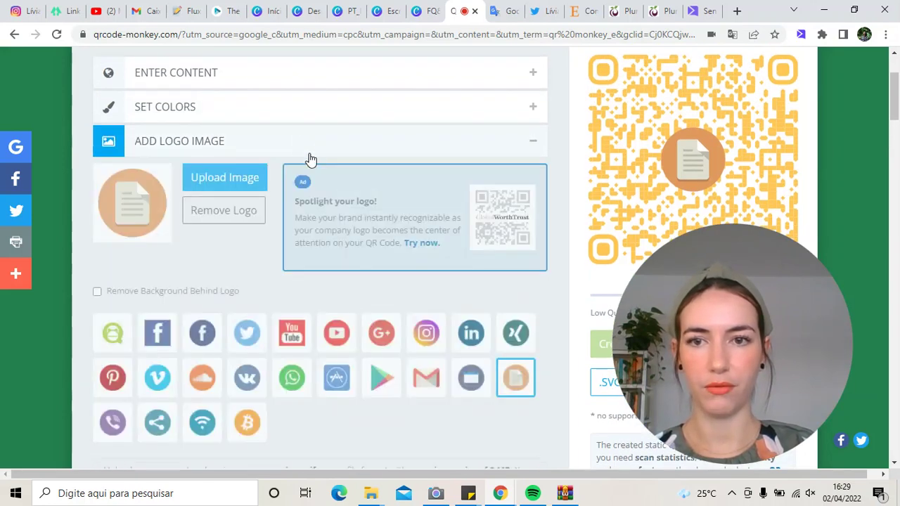
pyautogui.click(227, 226)
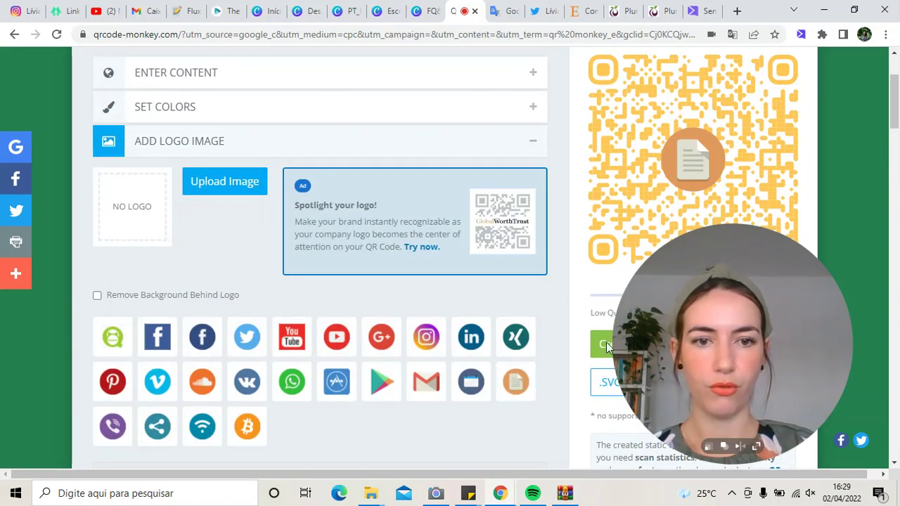
pyautogui.scroll(-2, 591, 248)
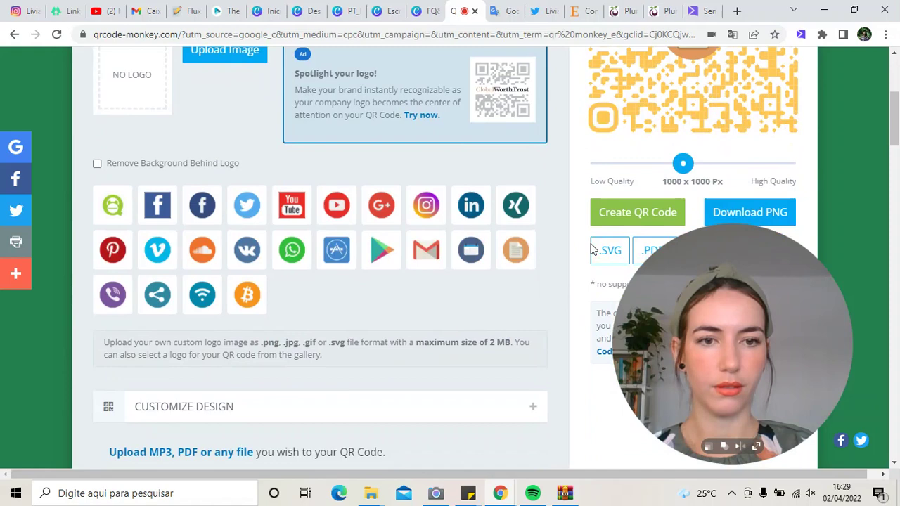
pyautogui.click(616, 214)
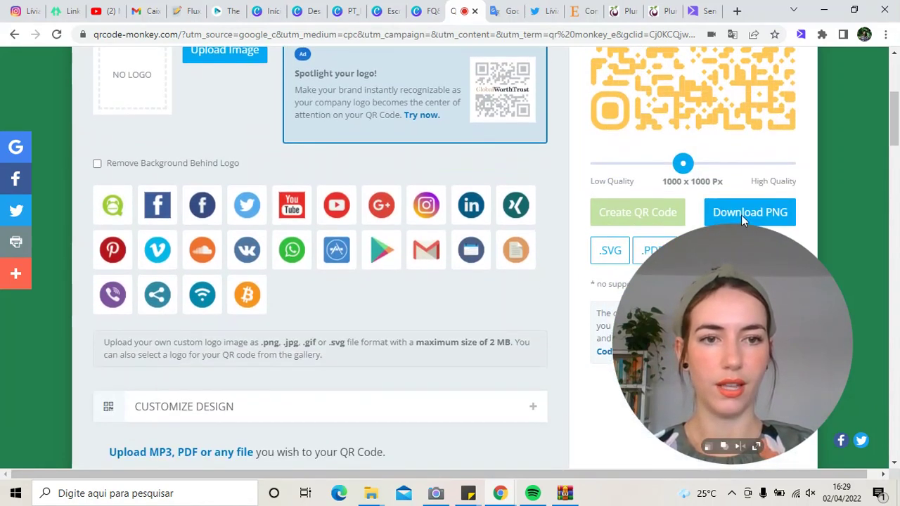
# Download the QR code as a PNG, dismiss the advertisement and open the downloaded image
pyautogui.click(759, 214)
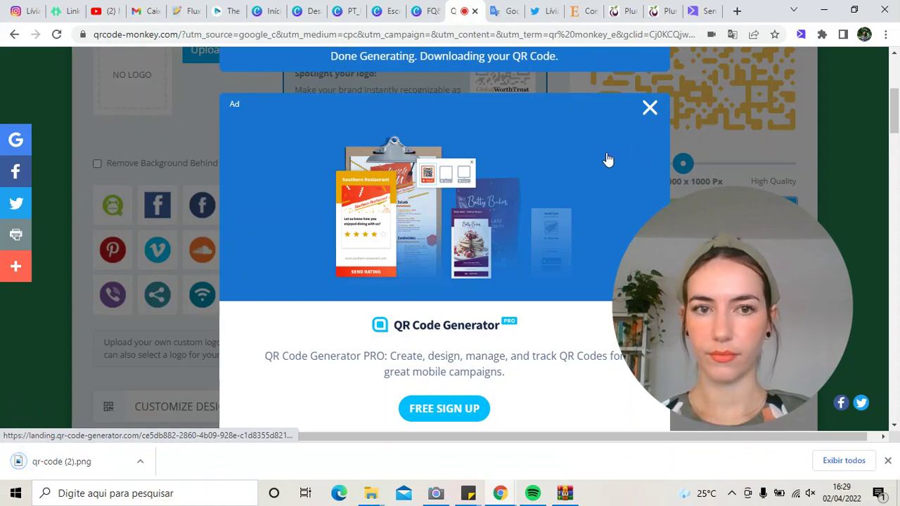
pyautogui.click(648, 108)
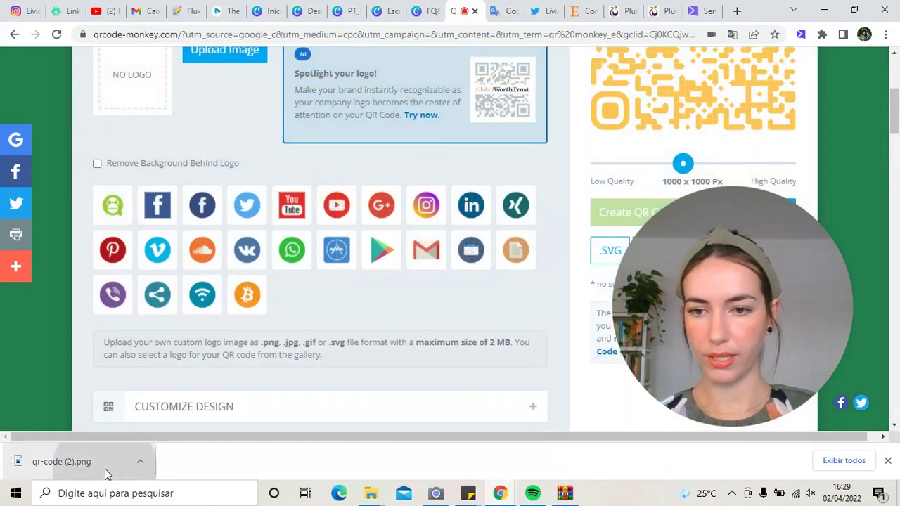
pyautogui.click(106, 471)
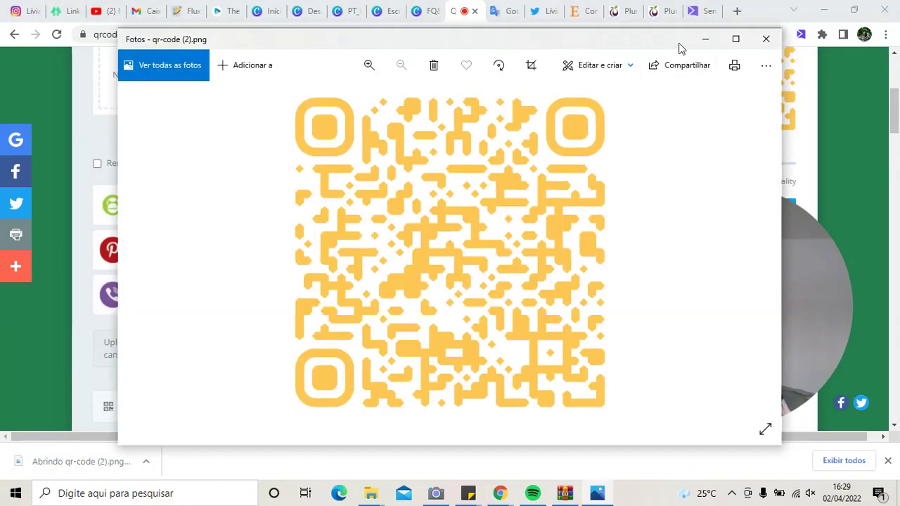
# Save a PNG copy of the QR code as qr-code (2) to the desktop folder and return to the Canva design
pyautogui.click(766, 65)
pyautogui.click(713, 127)
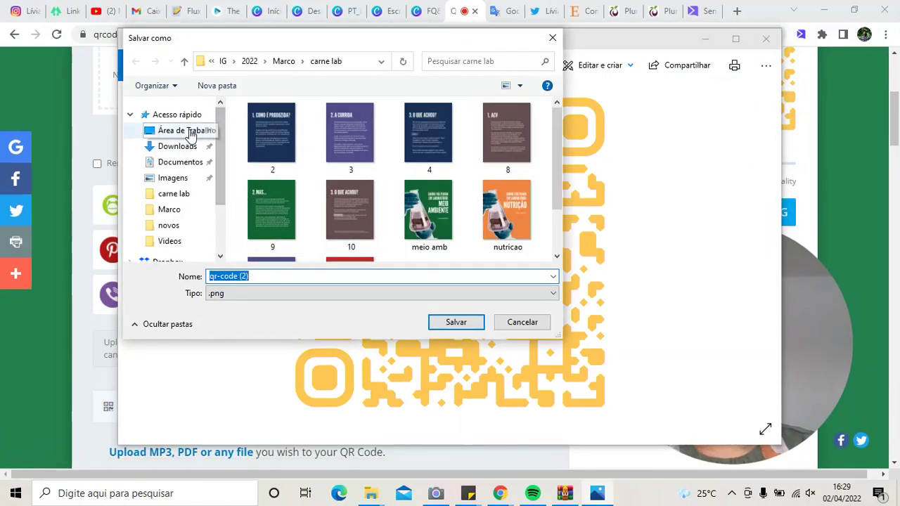
pyautogui.click(189, 132)
pyautogui.click(459, 324)
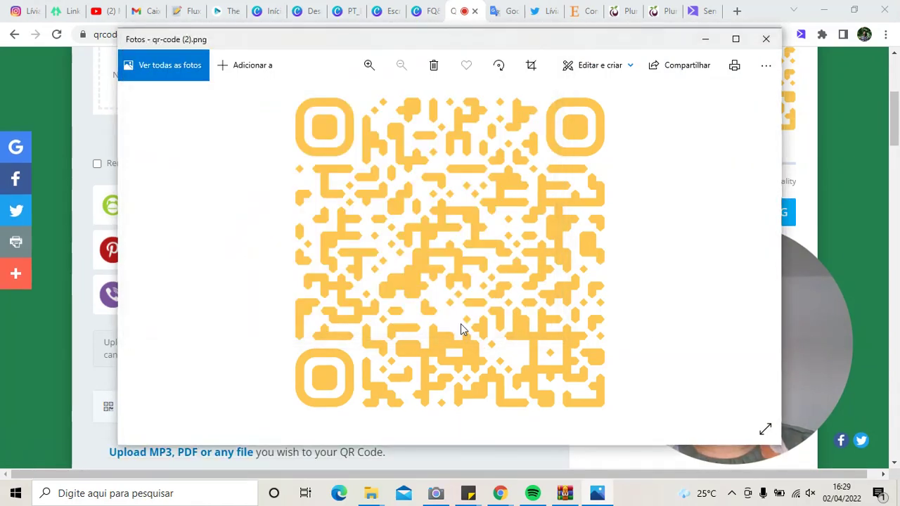
pyautogui.click(706, 39)
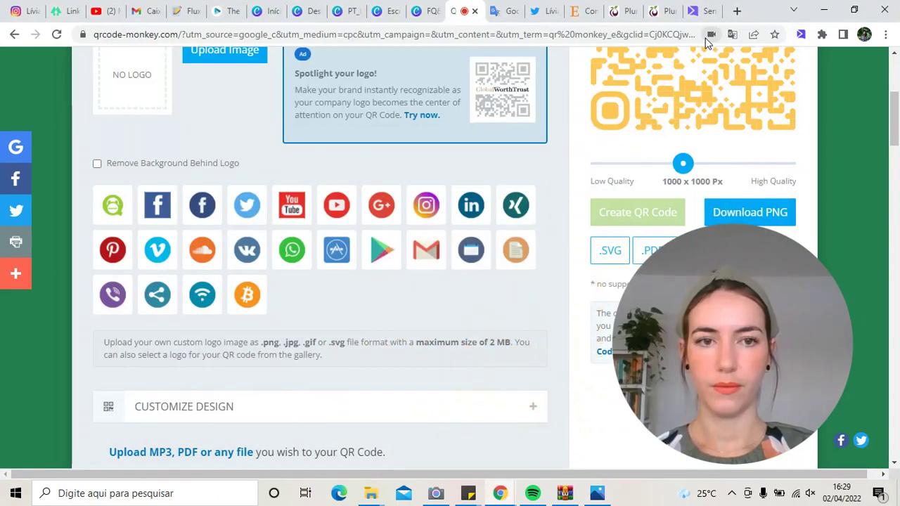
pyautogui.click(421, 15)
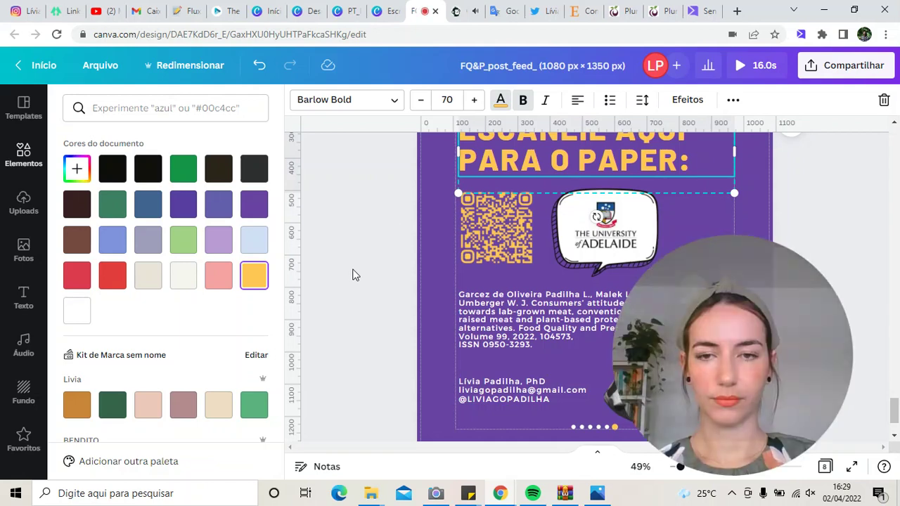
pyautogui.click(289, 278)
pyautogui.moveTo(705, 384); pyautogui.dragTo(730, 290)
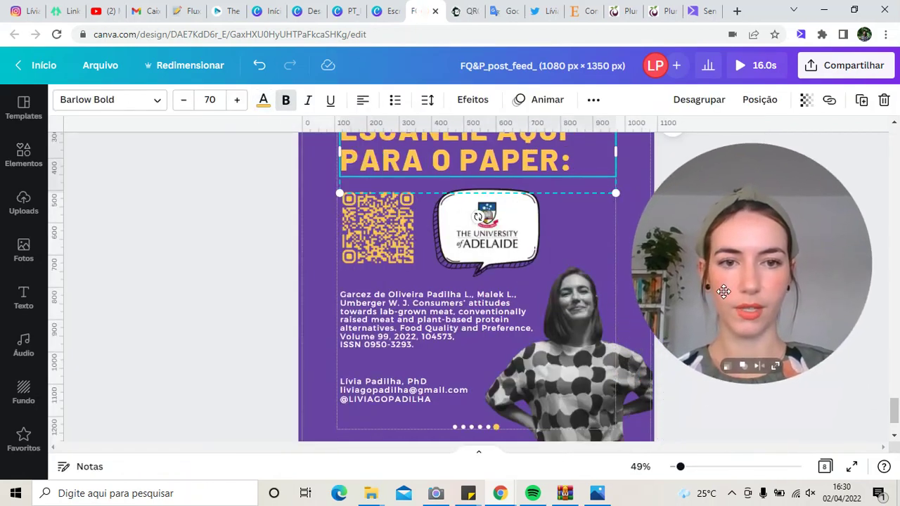
pyautogui.click(328, 271)
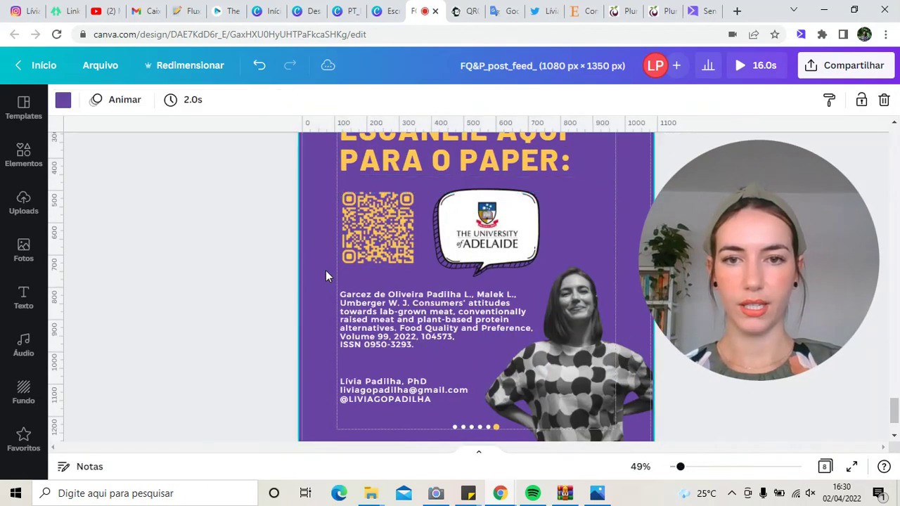
pyautogui.scroll(1, 325, 270)
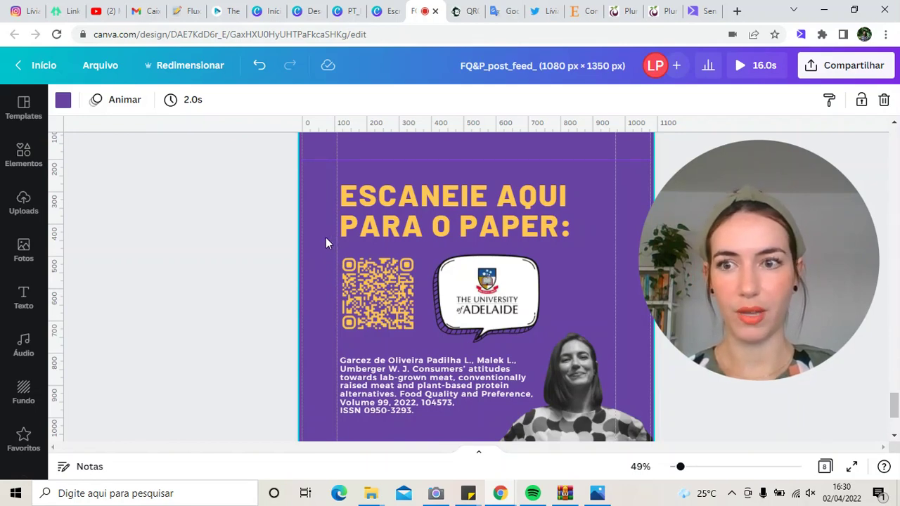
# Upload the qr-code (2) image from the Área de Trabalho folder to the design's uploads
pyautogui.click(28, 211)
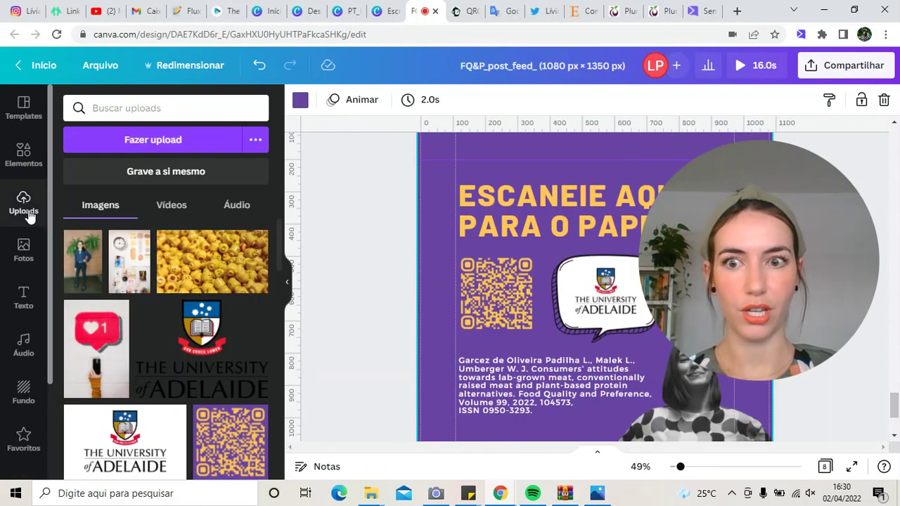
pyautogui.click(161, 143)
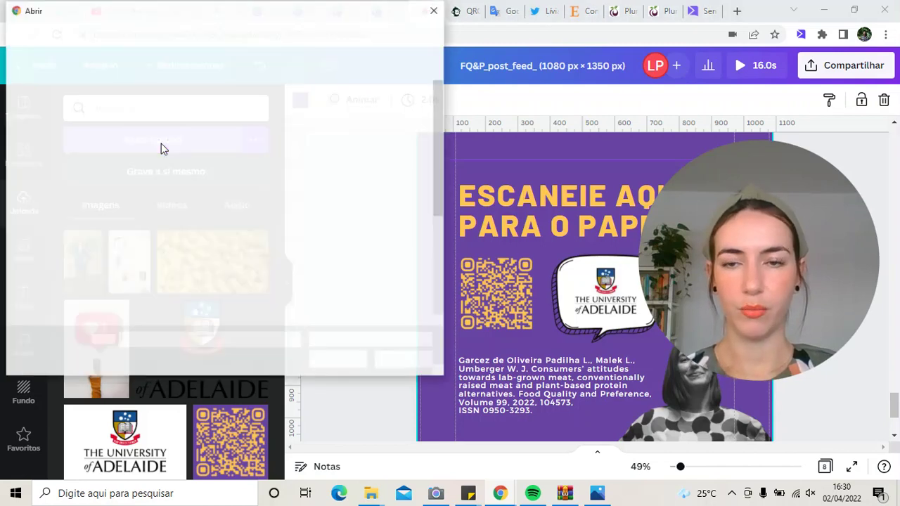
pyautogui.click(74, 103)
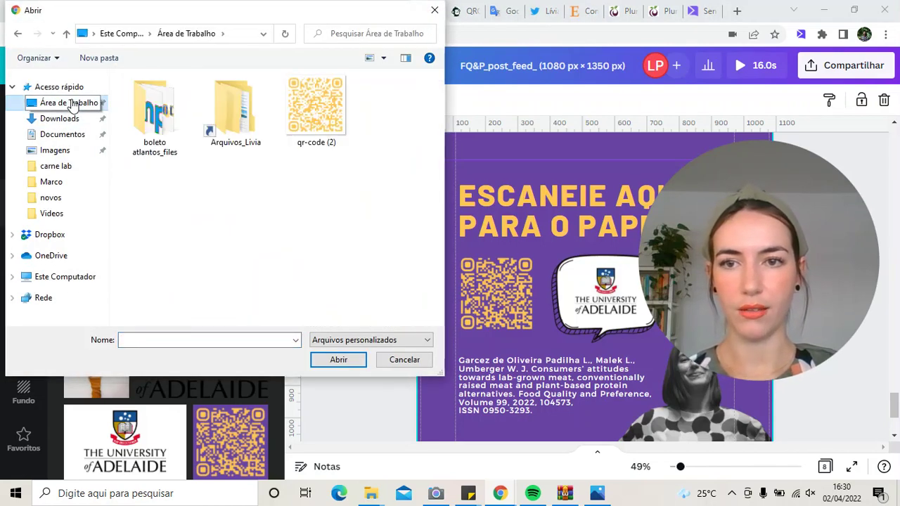
pyautogui.click(289, 140)
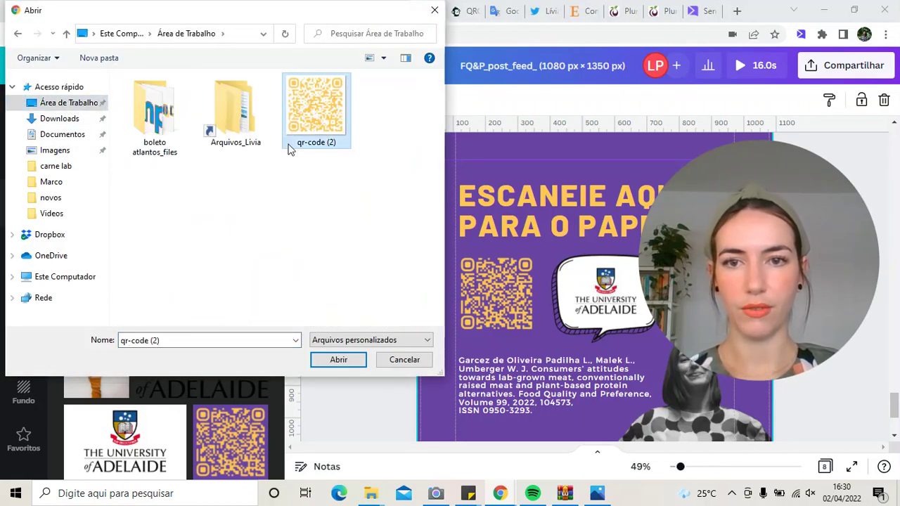
pyautogui.click(338, 360)
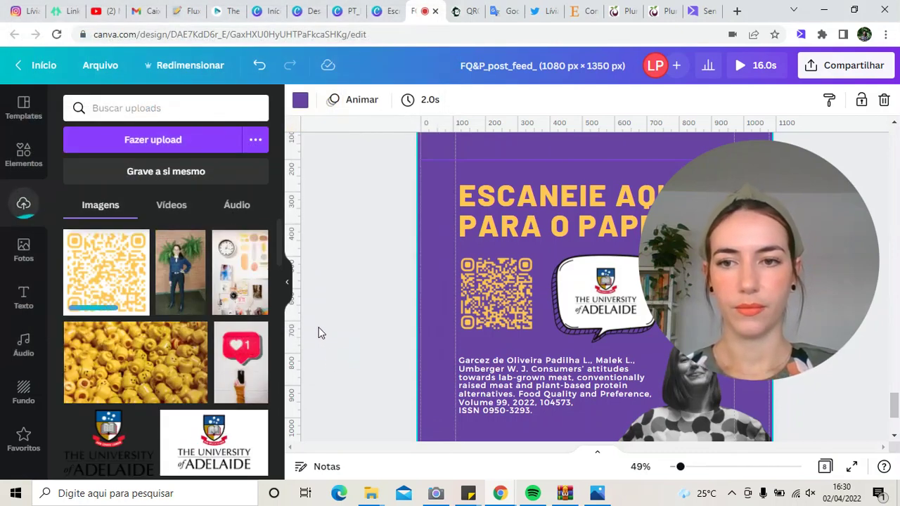
# Place the uploaded QR code on the page and shrink it to about 260 px wide
pyautogui.click(119, 280)
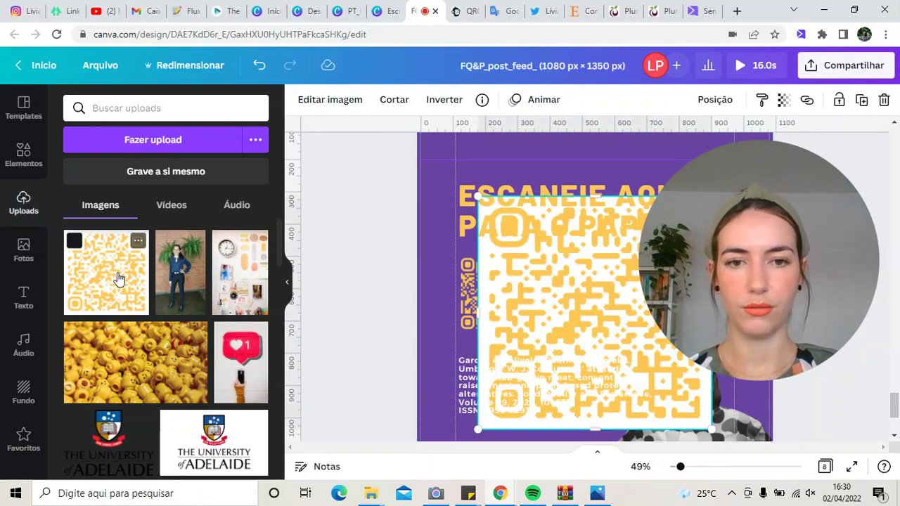
pyautogui.click(290, 287)
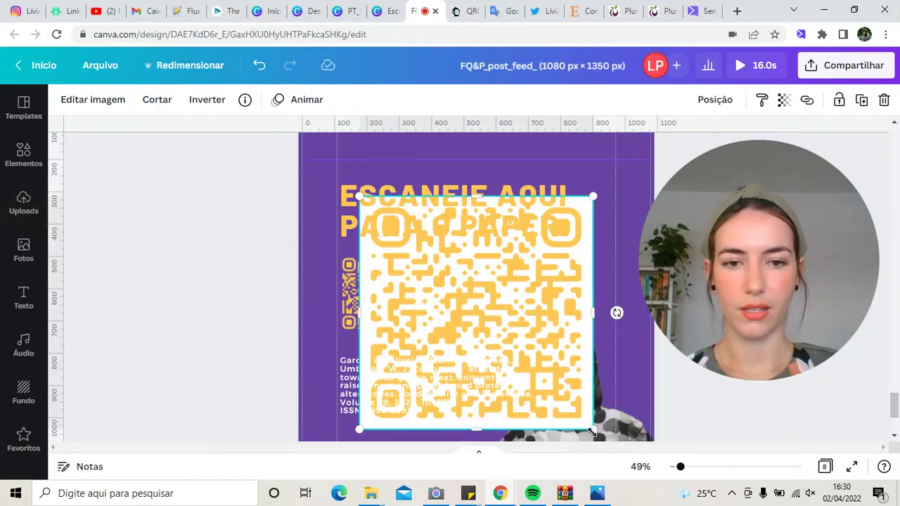
pyautogui.moveTo(591, 431); pyautogui.dragTo(443, 282)
pyautogui.click(413, 277)
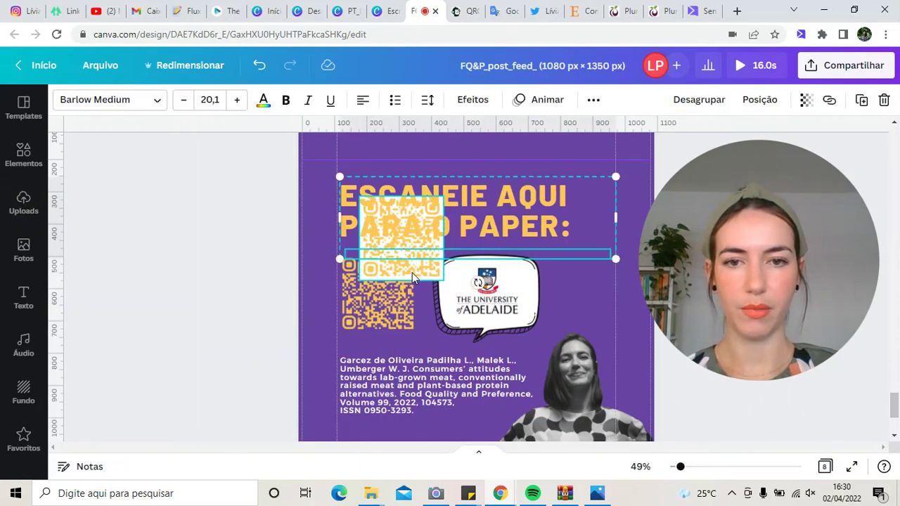
# Undo the resize, scale the white-background QR code to about 300 px wide instead, and delete it from the page
pyautogui.click(259, 66)
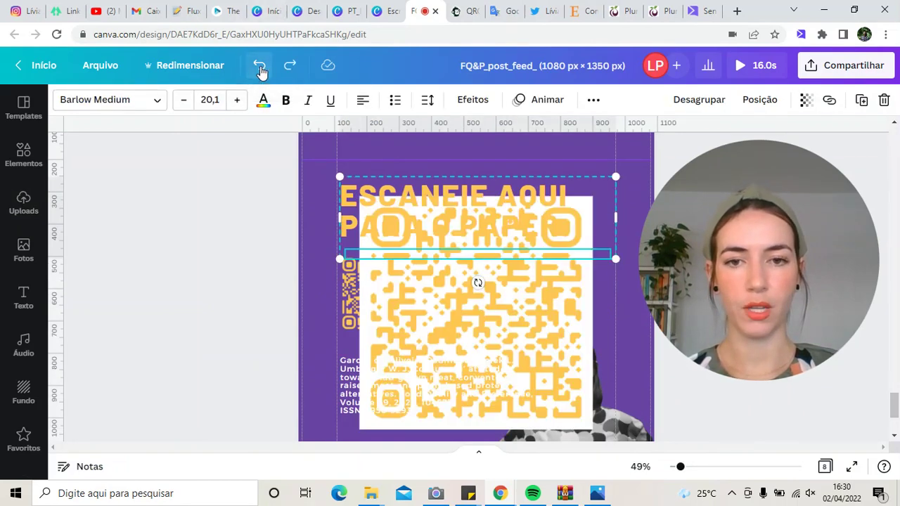
pyautogui.click(584, 427)
pyautogui.moveTo(591, 430); pyautogui.dragTo(458, 292)
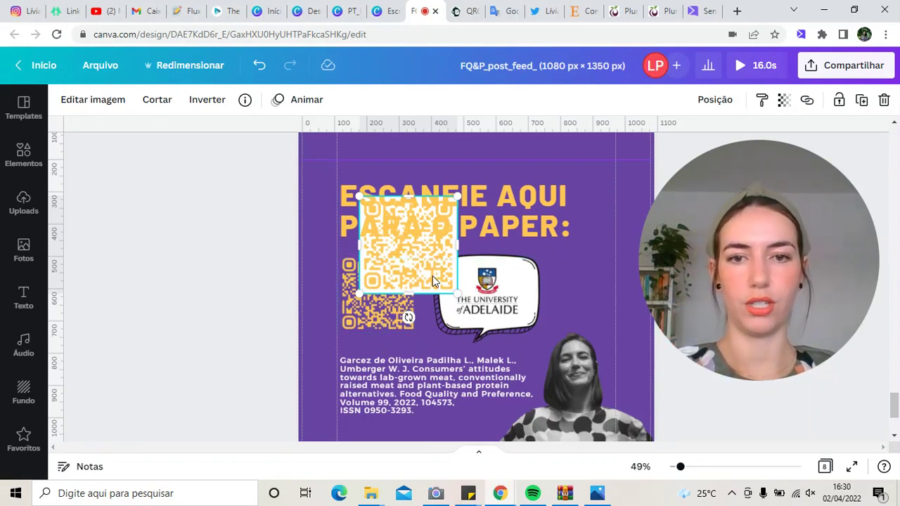
pyautogui.press('Delete')
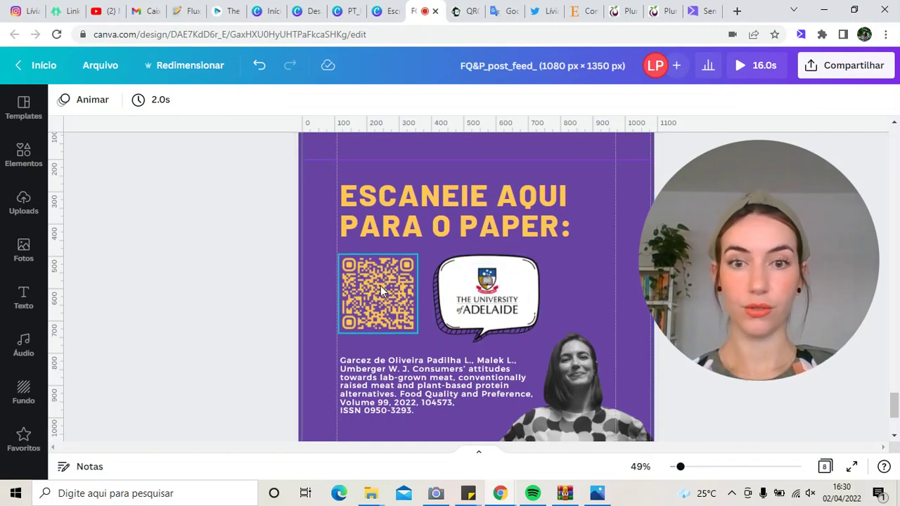